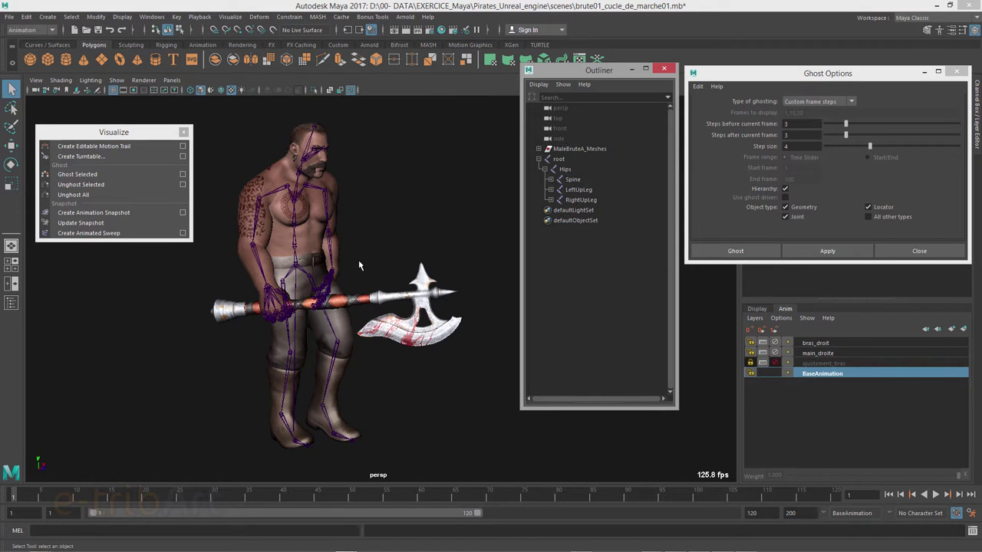
Tumble to a closer three-quarter view of the brute and play its axe walk cycle
mouse_move(357, 262)
left_mouse_down("alt")
mouse_move(318, 266)
mouse_move(390, 258)
left_mouse_up("alt")
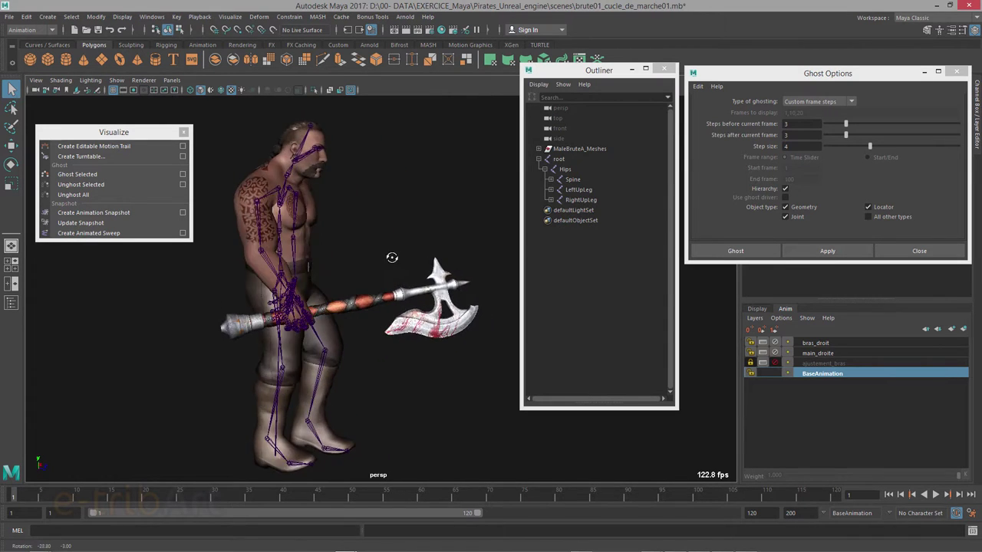
right_click_drag(391, 258, 387, 287, "alt")
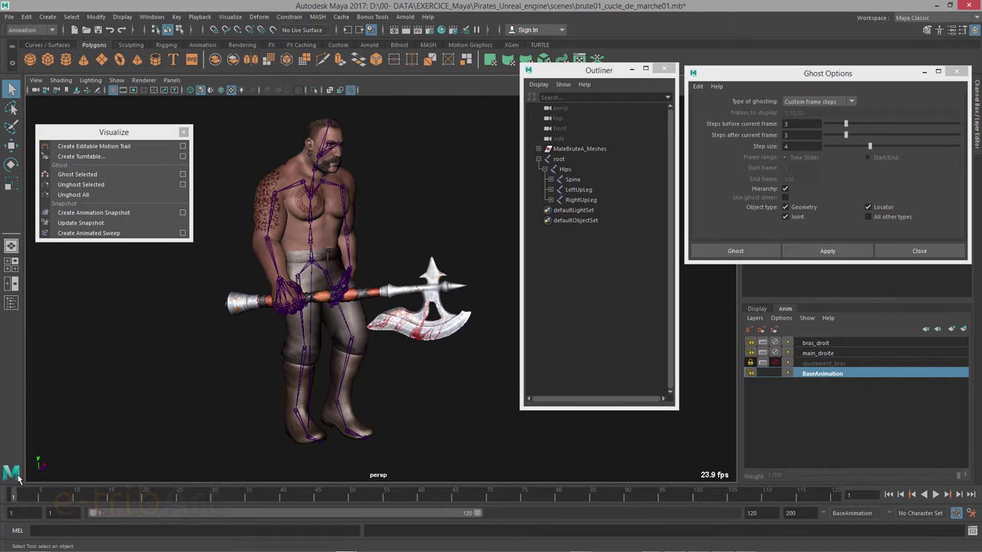
key("alt+v")
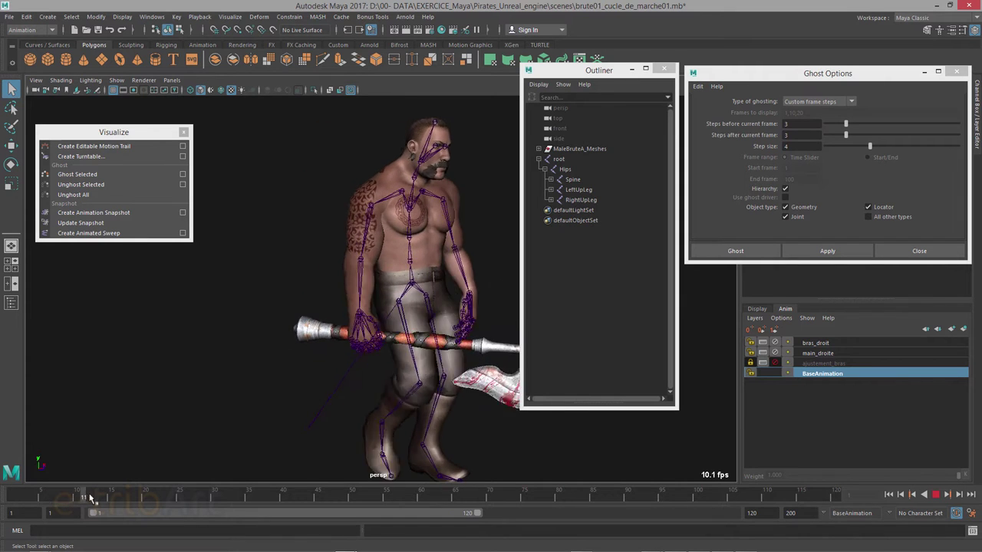
Stop and replay the walk, halt at frame 14, scrub back toward frame 8, then return to frame 1
key("alt+shift+v")
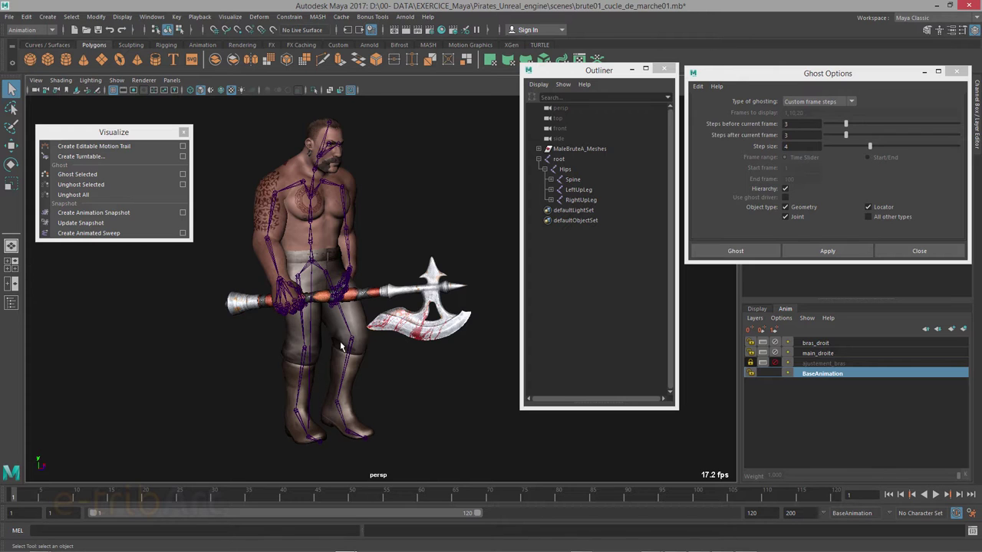
mouse_move(323, 349)
left_mouse_down("alt")
mouse_move(271, 357)
mouse_move(271, 382)
mouse_move(322, 377)
left_mouse_up("alt")
key("alt+v")
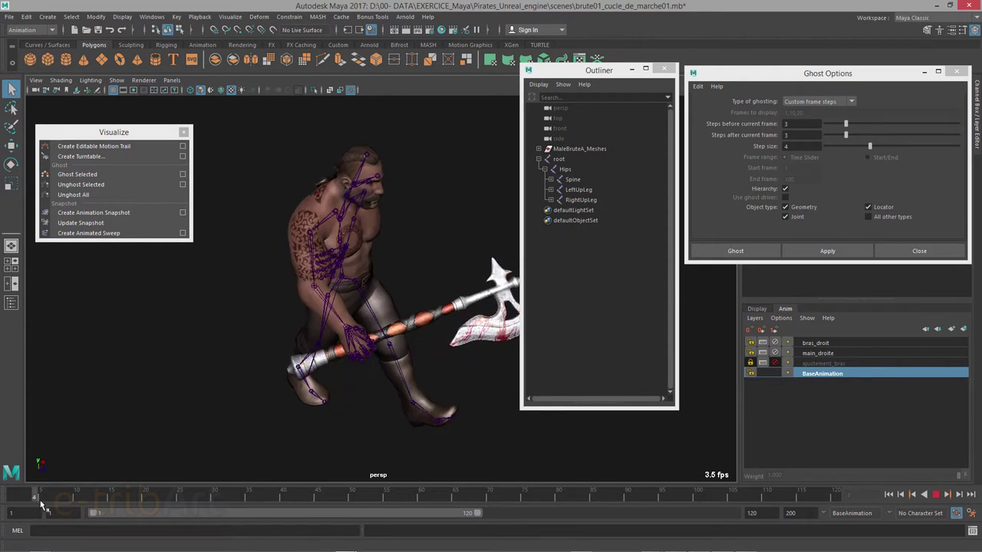
left_click(104, 498)
middle_click_drag(268, 486, 254, 359, "alt")
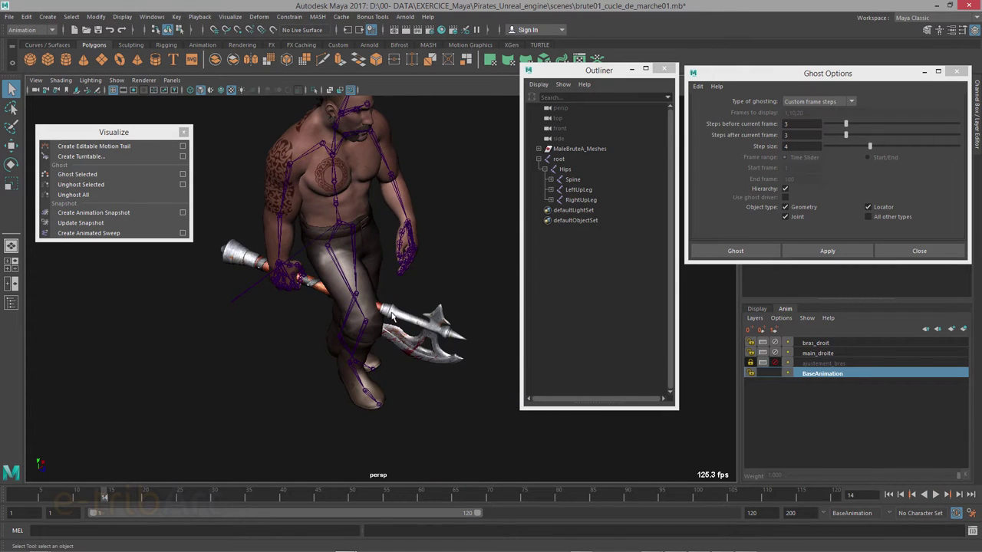
mouse_move(100, 498)
left_mouse_down()
mouse_move(60, 503)
mouse_move(104, 512)
mouse_move(49, 514)
left_mouse_up()
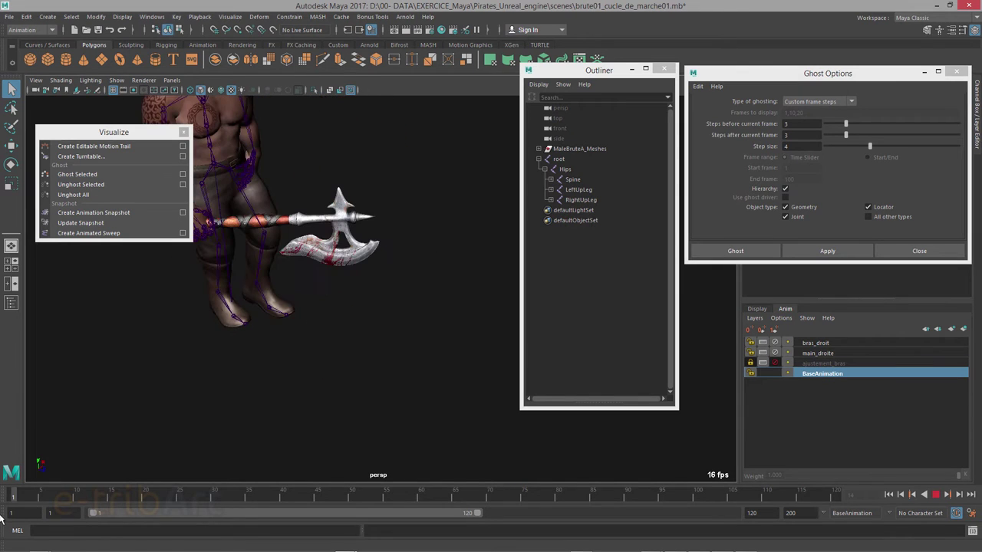
key("Escape")
Reframe the brute fully from a more frontal angle and move the floating Visualize panel aside
middle_click_drag(175, 427, 316, 422, "alt")
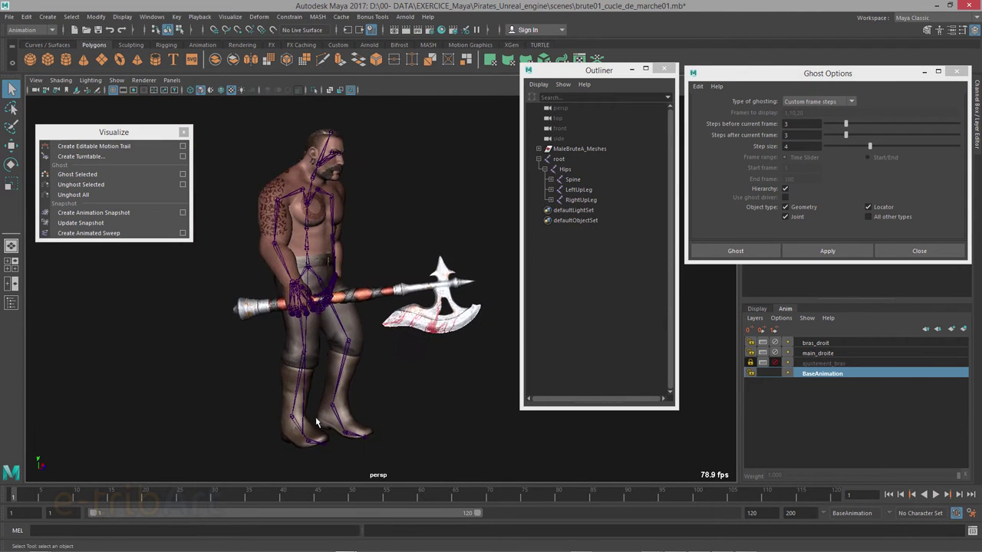
left_click_drag(316, 422, 365, 412, "alt")
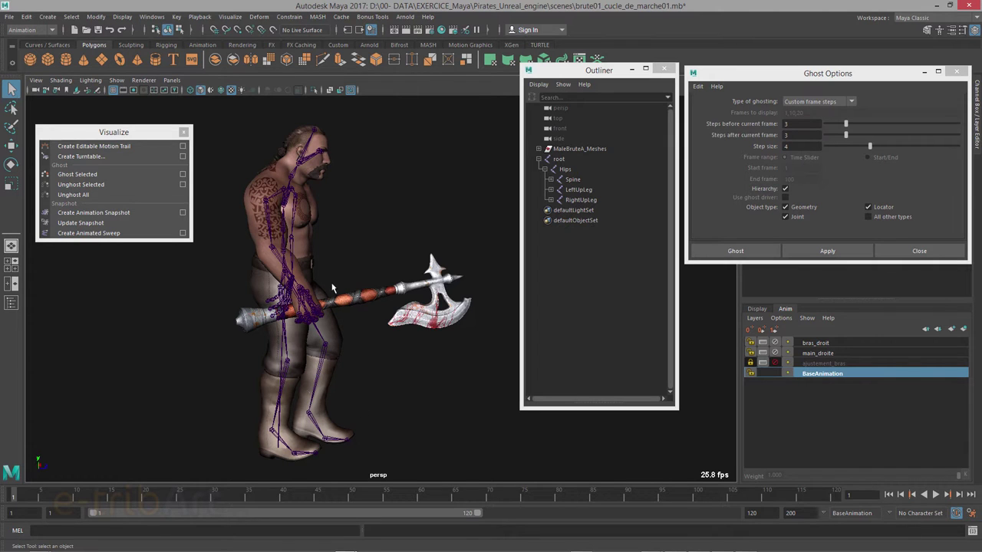
mouse_move(332, 288)
left_mouse_down("alt")
mouse_move(291, 304)
mouse_move(280, 263)
left_mouse_up("alt")
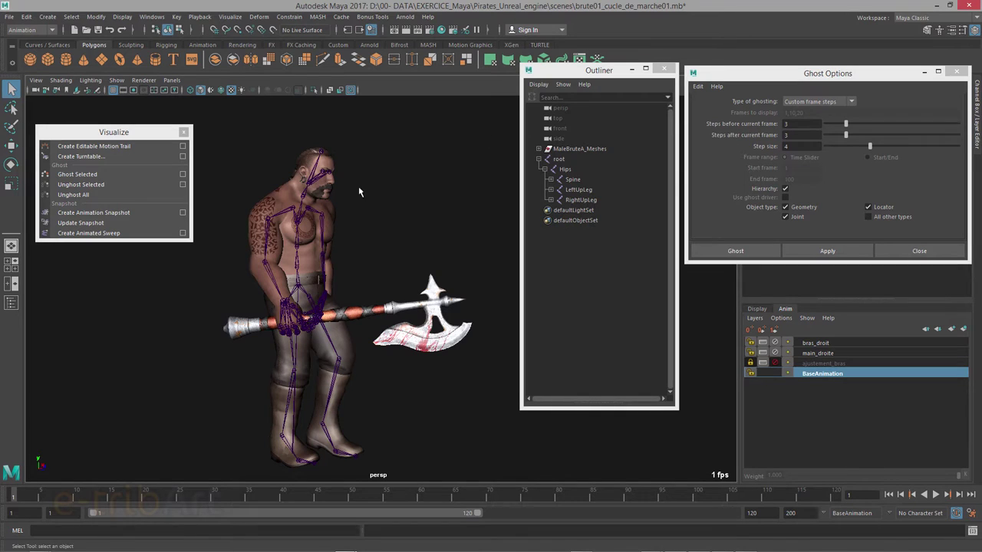
left_click_drag(128, 134, 124, 119)
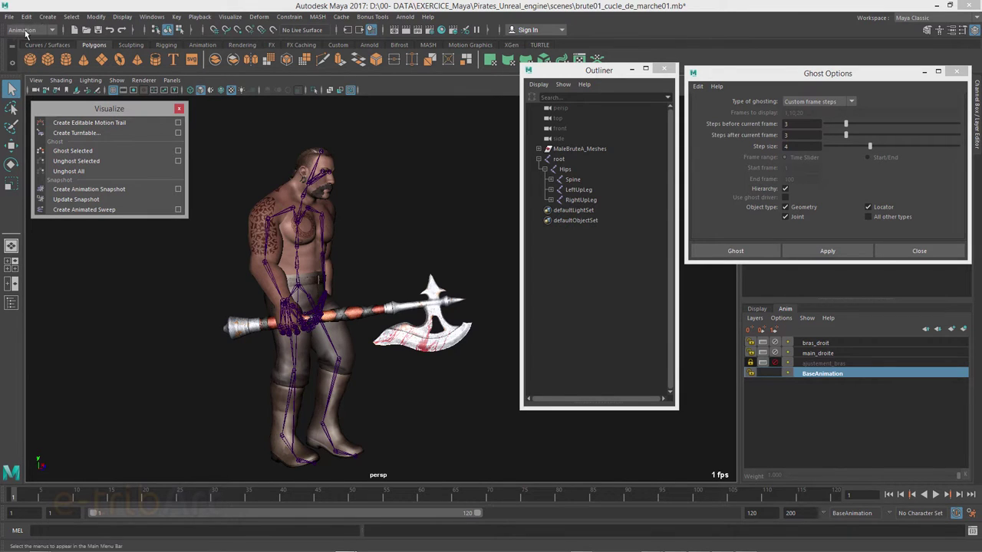
Browse the Visualize menu without choosing anything, nudge the torn-off panel up, and restart playback
left_click(230, 16)
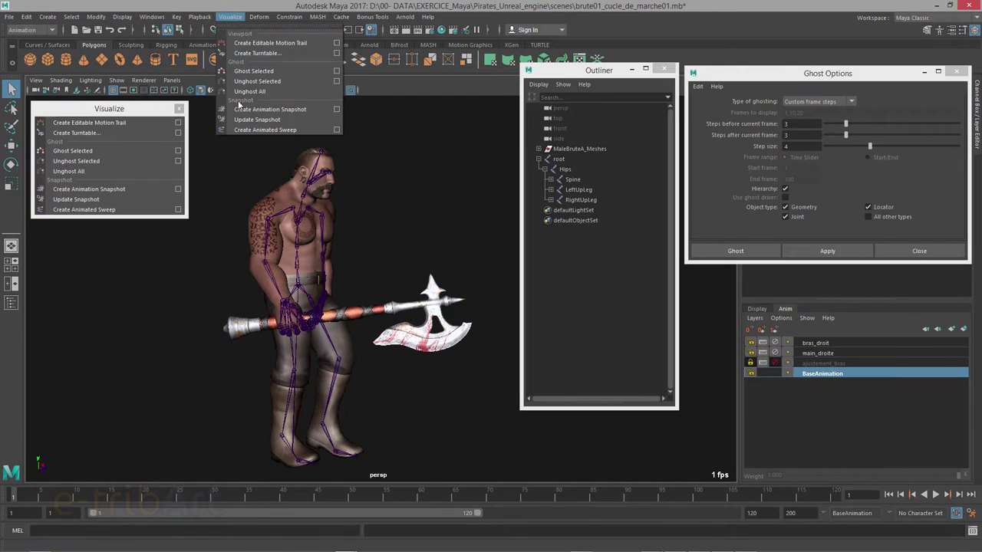
left_click(150, 112)
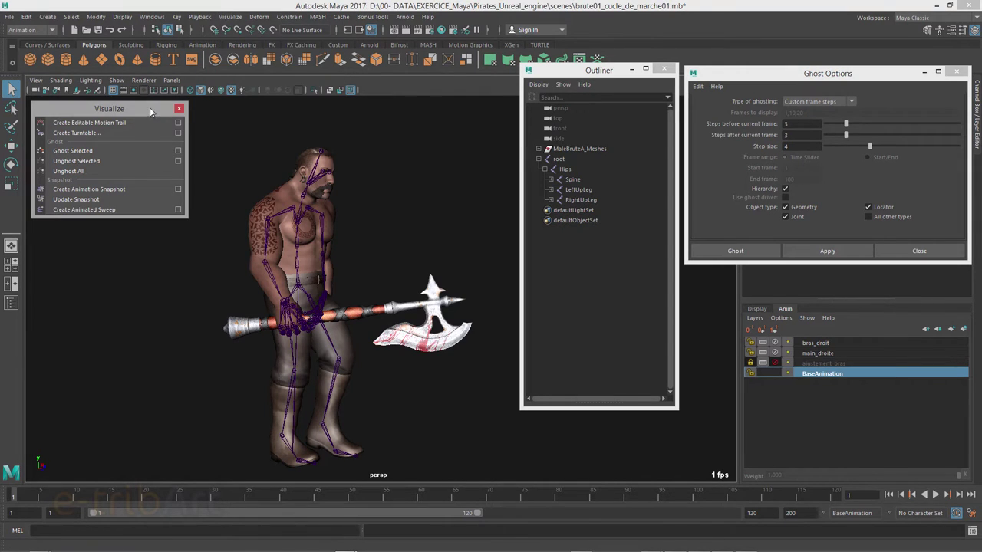
left_click_drag(150, 112, 144, 110)
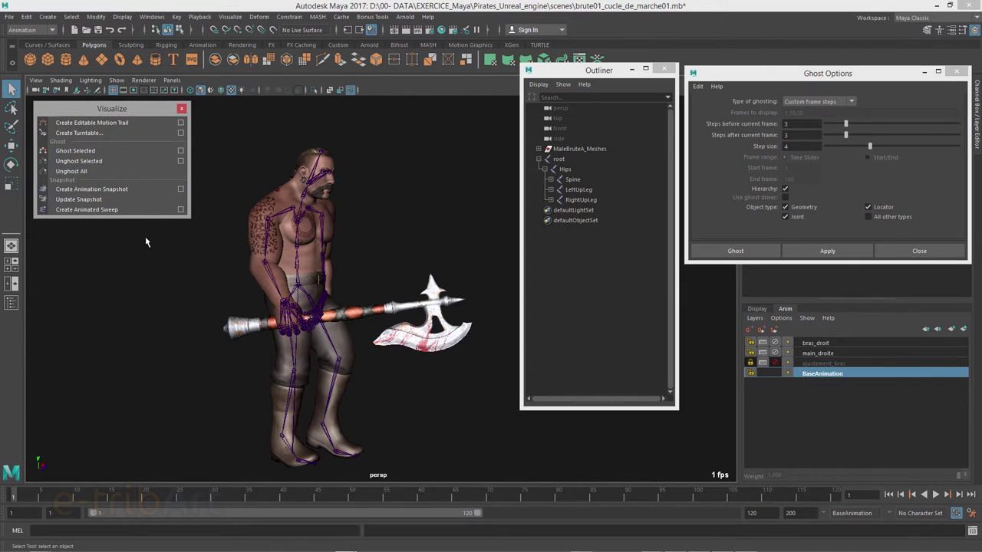
key("alt+v")
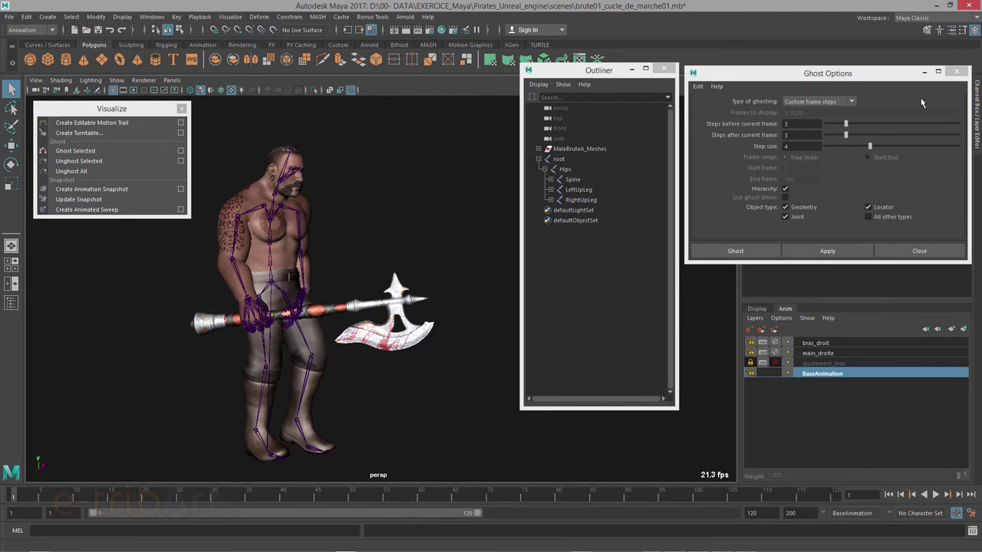
Close Ghost Options and select the rig's root joint hierarchy in the Outliner
left_click(956, 72)
left_click_drag(609, 75, 636, 81)
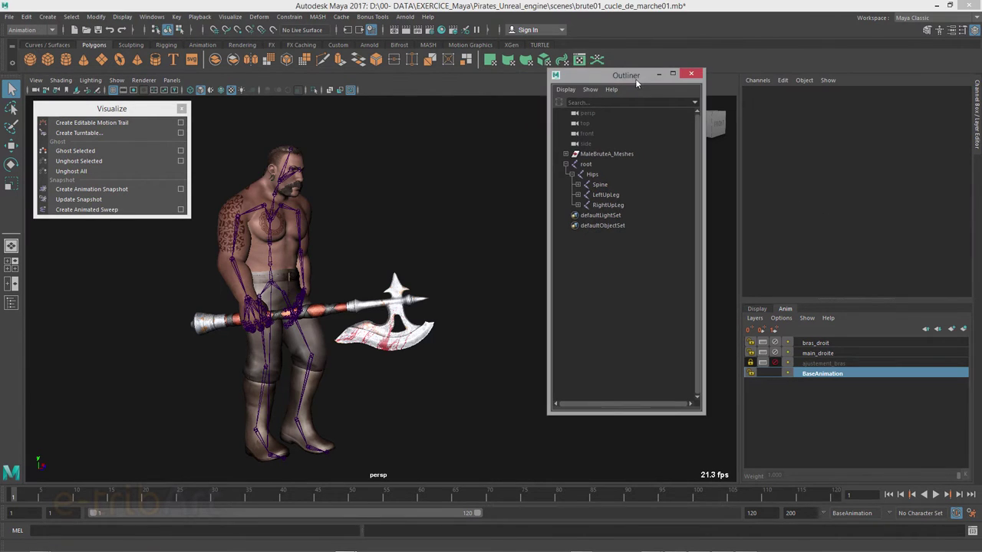
left_click(585, 165)
left_click_drag(292, 331, 378, 323, "alt")
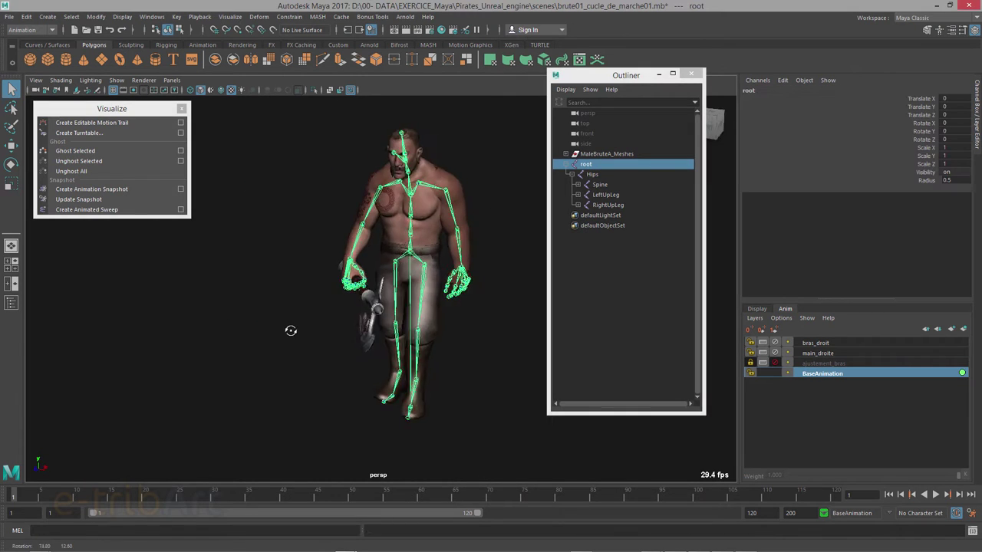
Toggle Shading > X-Ray Joints off and back on, then tumble to a new angle
left_click(84, 82)
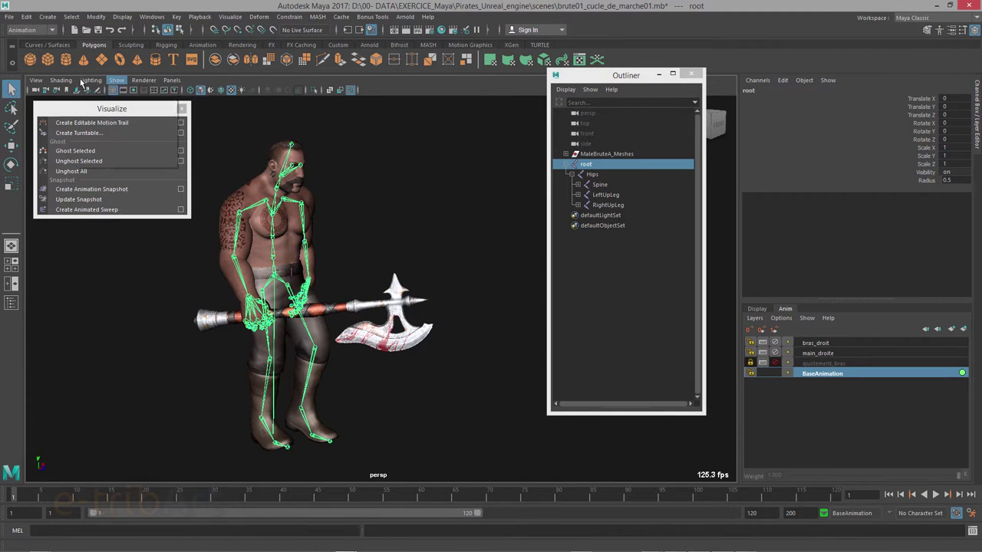
left_click(61, 80)
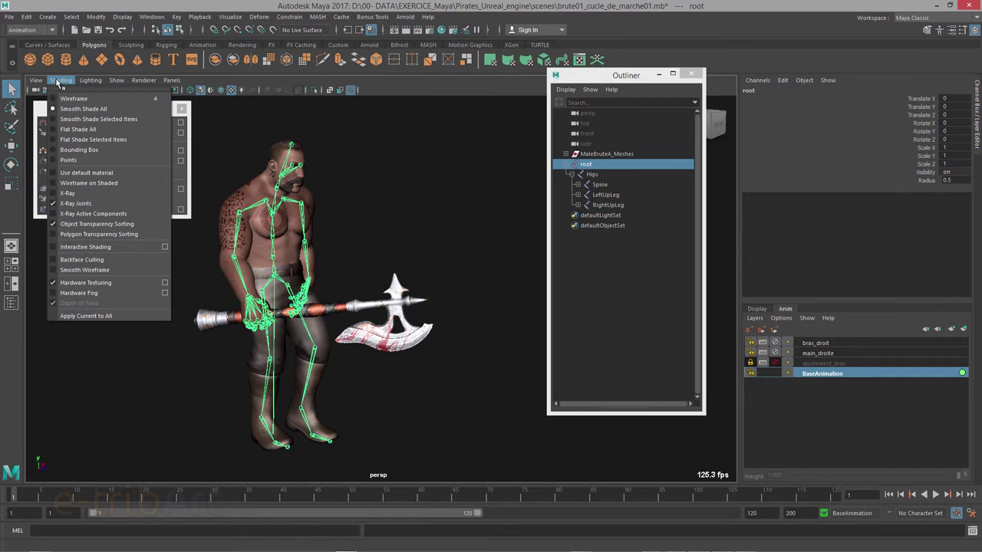
left_click(75, 204)
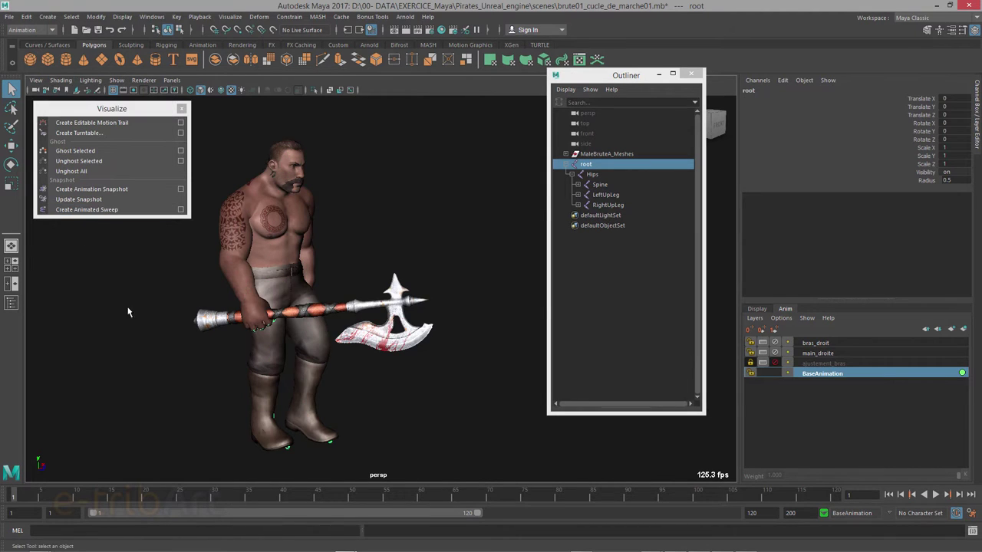
left_click(64, 82)
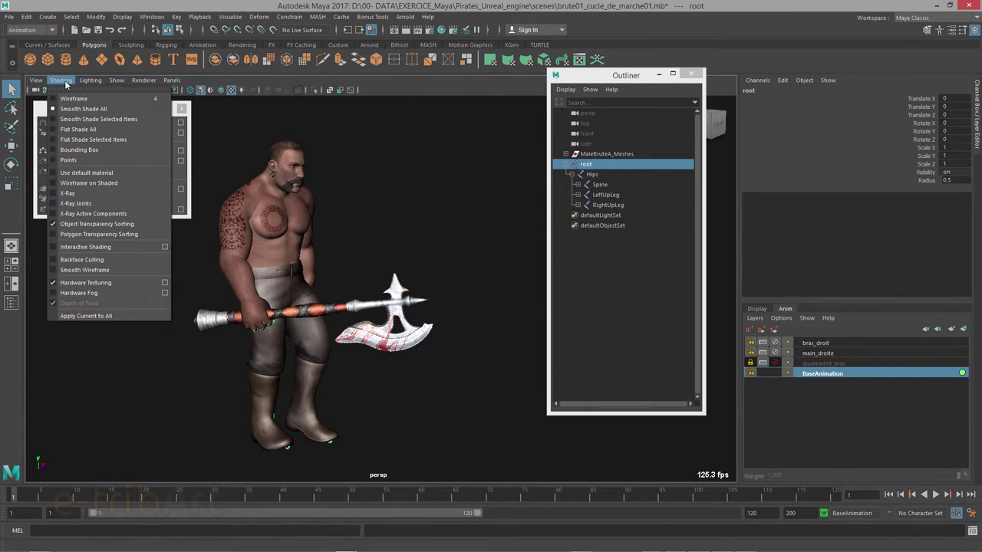
left_click(74, 204)
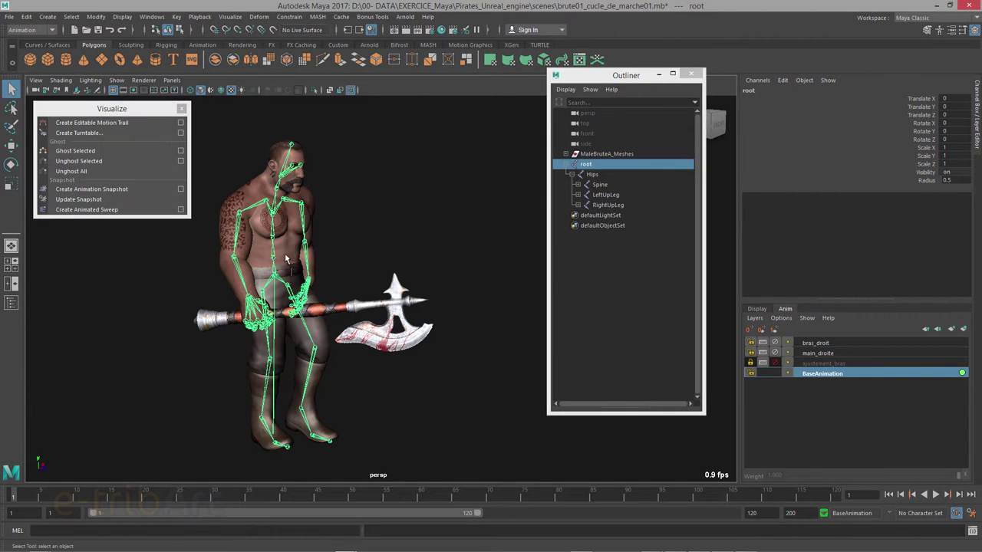
left_click_drag(267, 264, 278, 239, "alt")
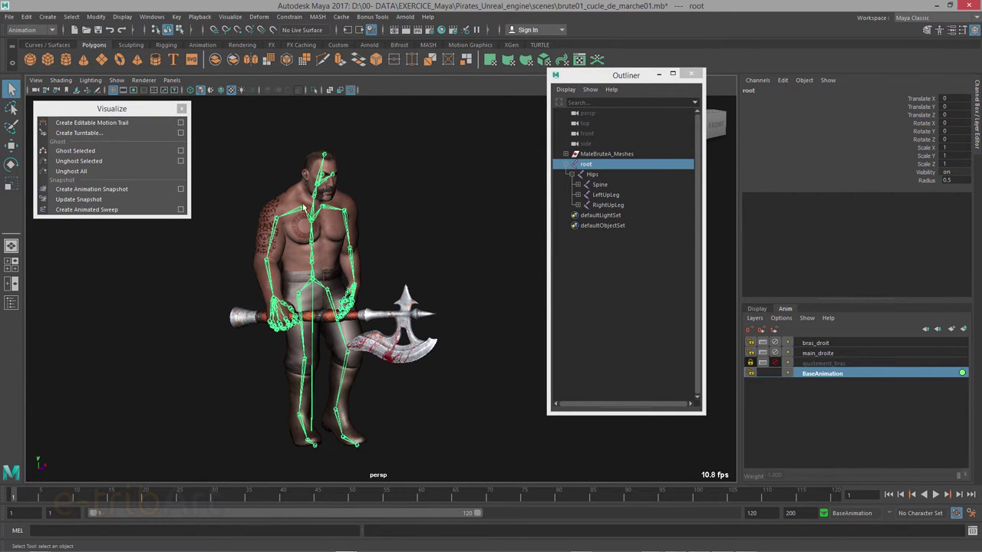
mouse_move(318, 288)
left_mouse_down("alt")
mouse_move(344, 291)
mouse_move(333, 274)
mouse_move(238, 274)
mouse_move(361, 263)
mouse_move(310, 289)
mouse_move(334, 324)
left_mouse_up("alt")
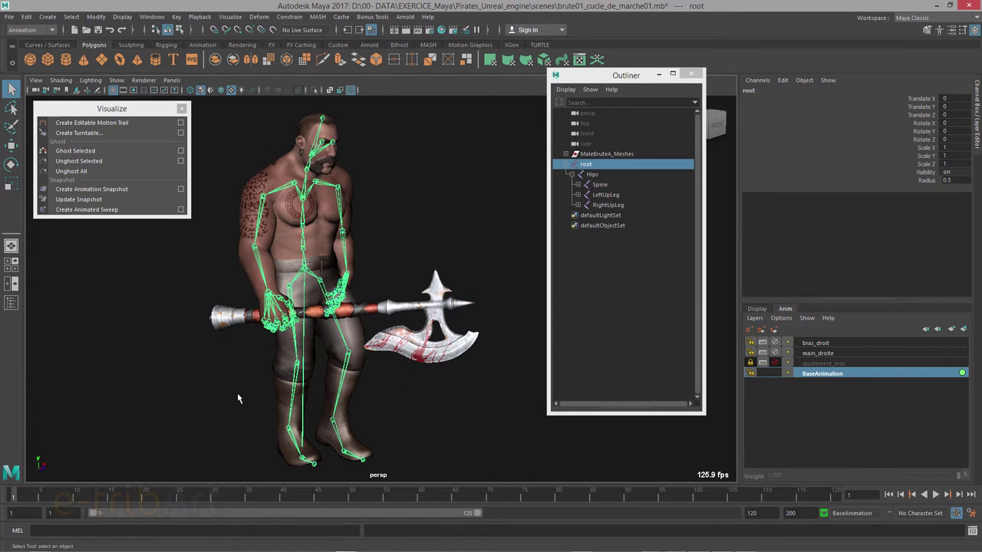
Test-rotate the RightForeArm joint with the axe, undo it, and orbit closer to the brute
left_click(256, 247)
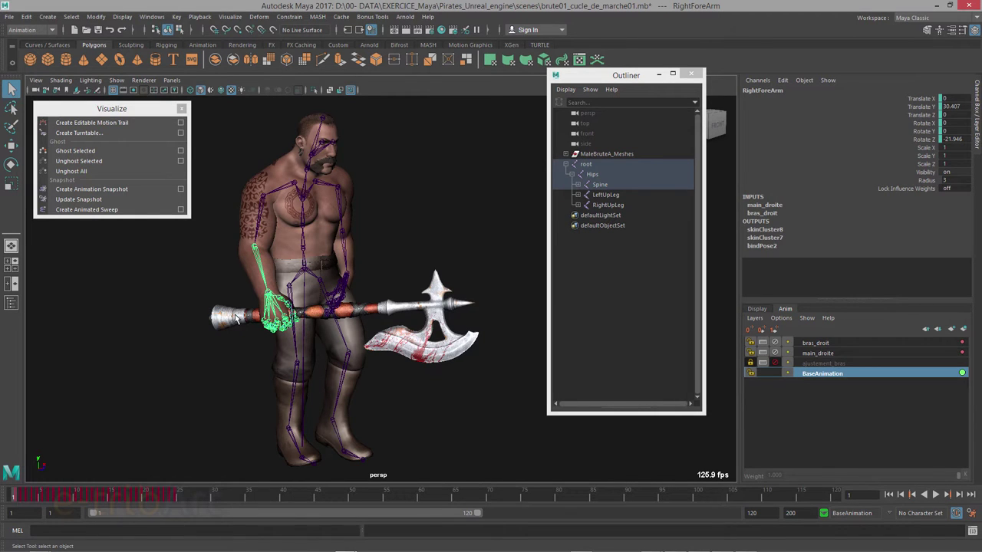
key("e")
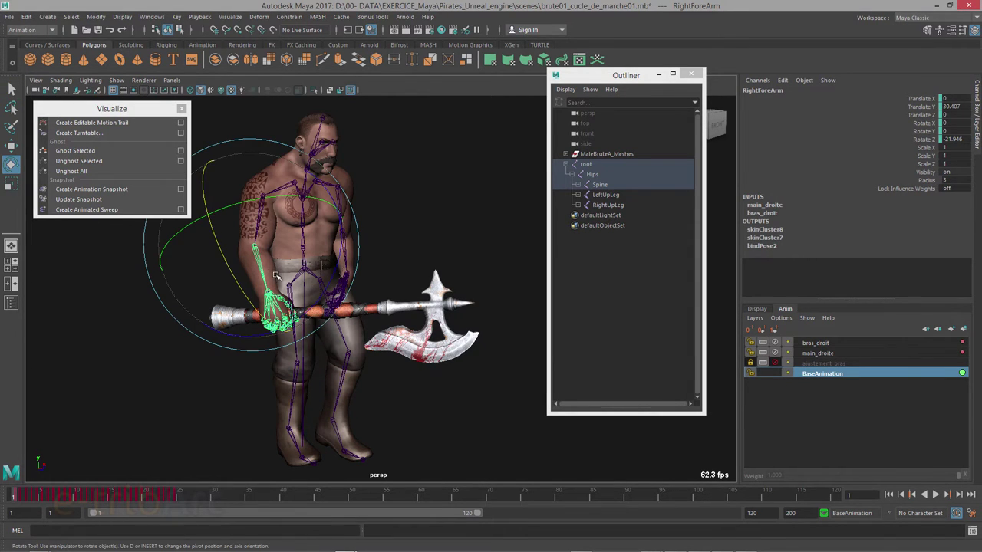
mouse_move(270, 277)
left_mouse_down()
mouse_move(259, 281)
mouse_move(289, 278)
left_mouse_up()
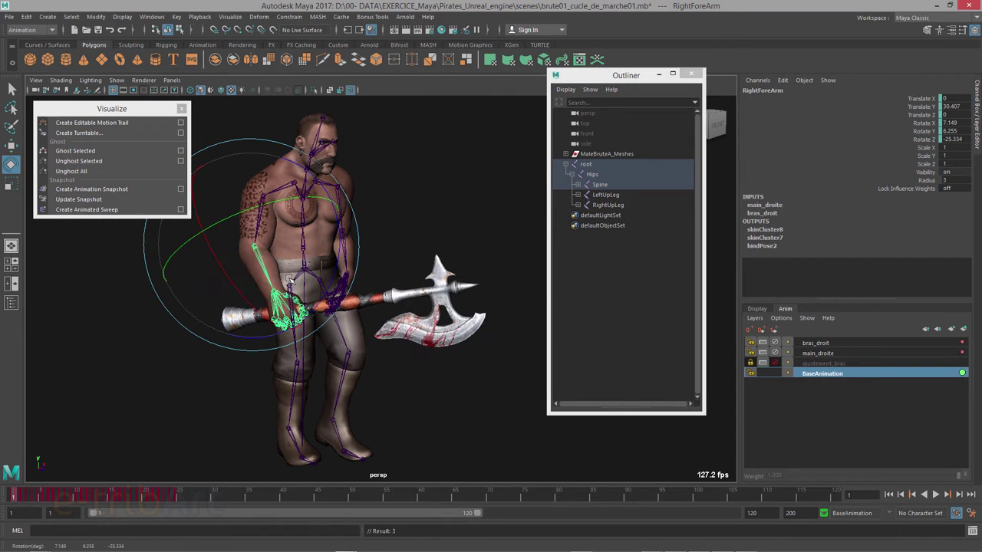
key("ctrl+z")
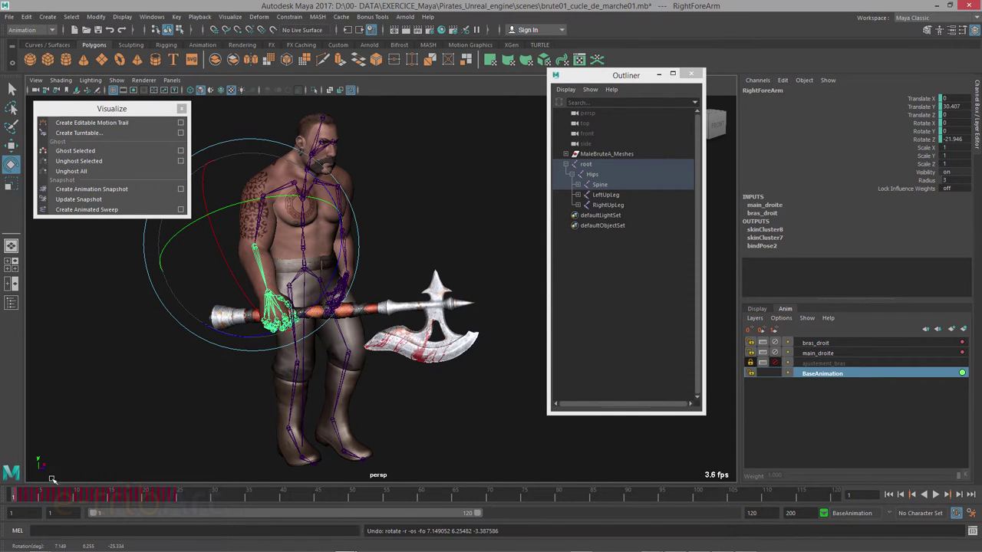
left_click_drag(24, 495, 8, 492)
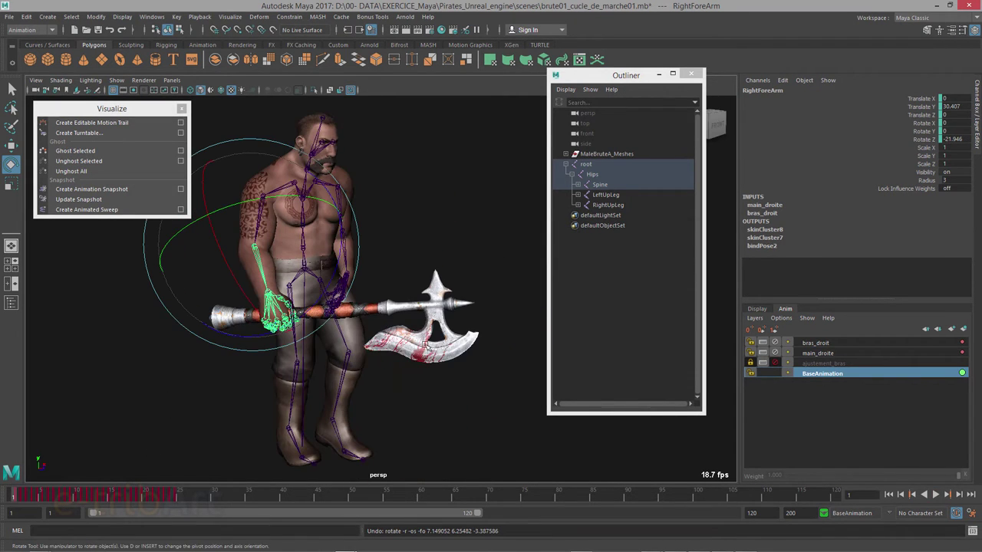
left_click_drag(425, 346, 376, 369, "alt")
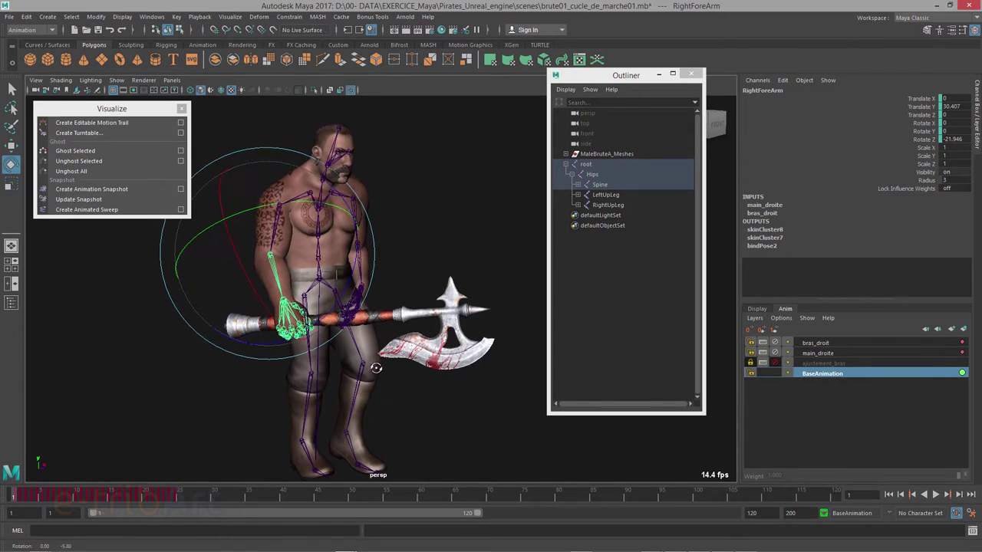
mouse_move(377, 287)
left_mouse_down("alt")
mouse_move(406, 263)
mouse_move(391, 274)
left_mouse_up("alt")
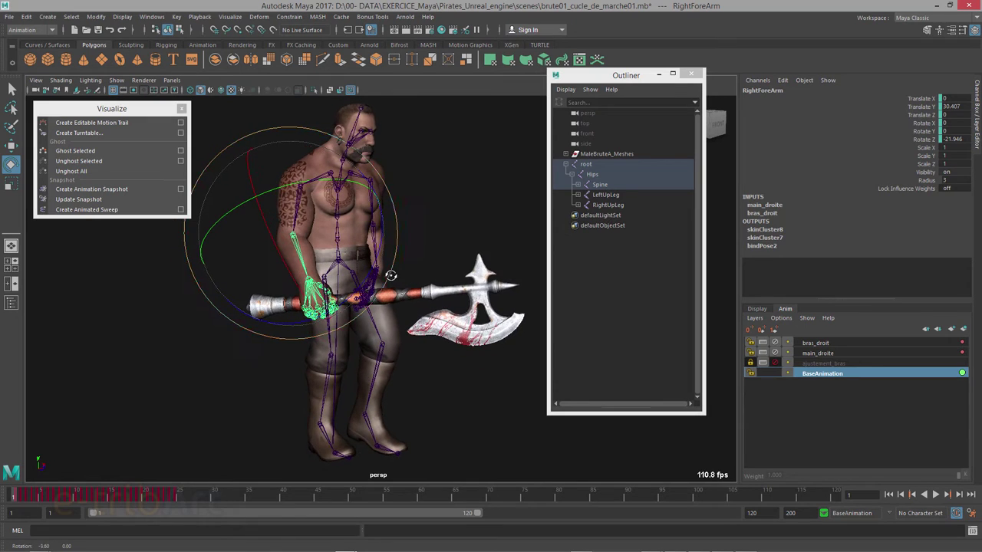
Switch the Layer Editor to Display layers and click through the body, axe and shoes meshes
left_click(436, 188)
left_click(328, 154)
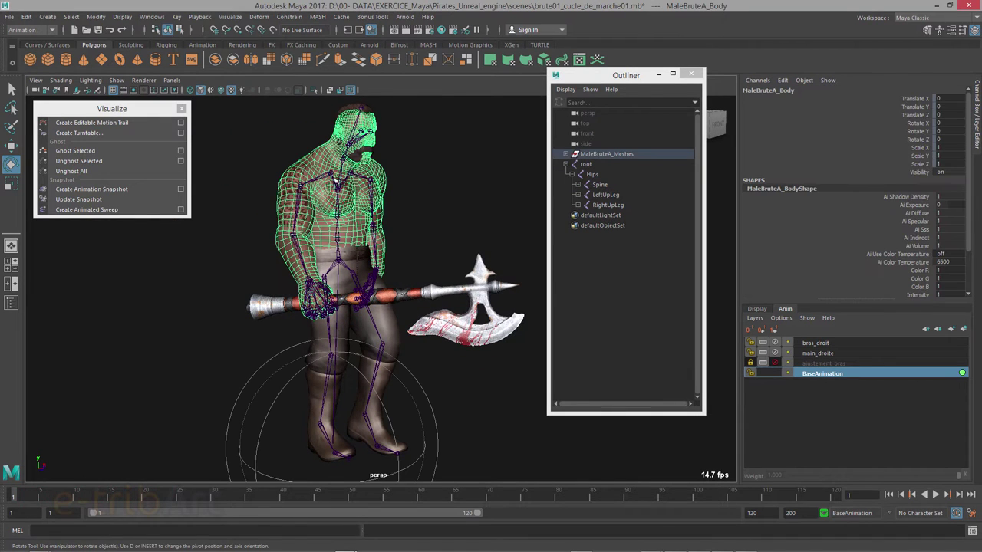
left_click(759, 309)
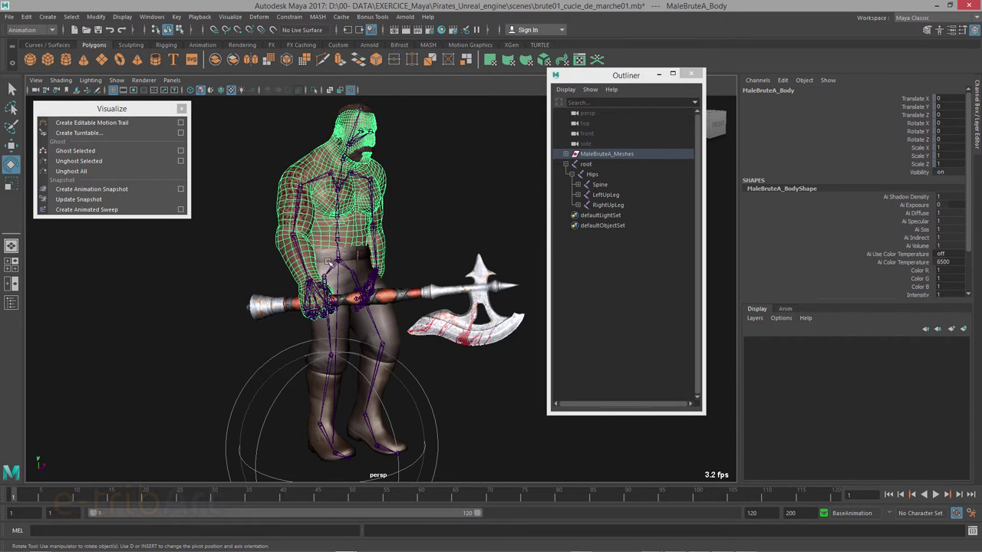
left_click(328, 262)
left_click(276, 310)
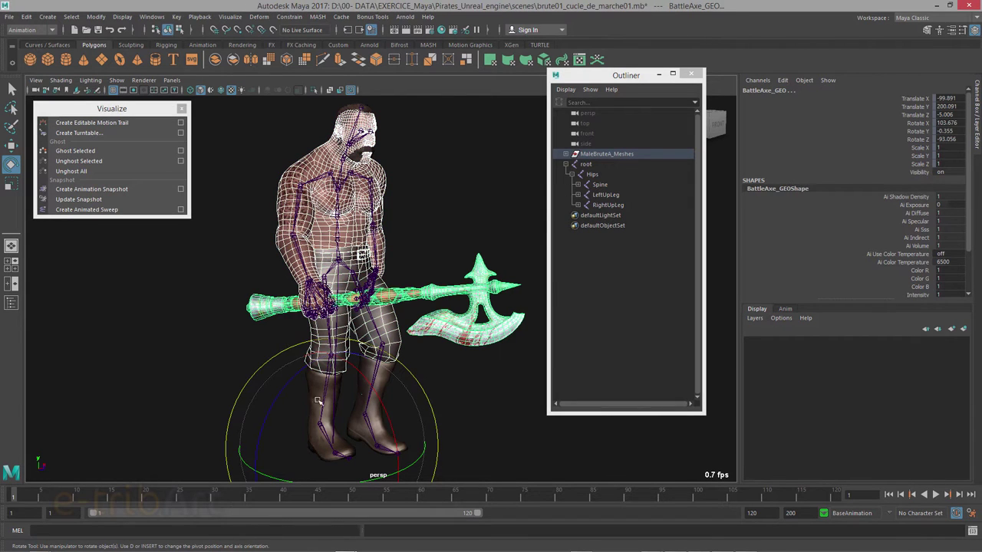
left_click(314, 392)
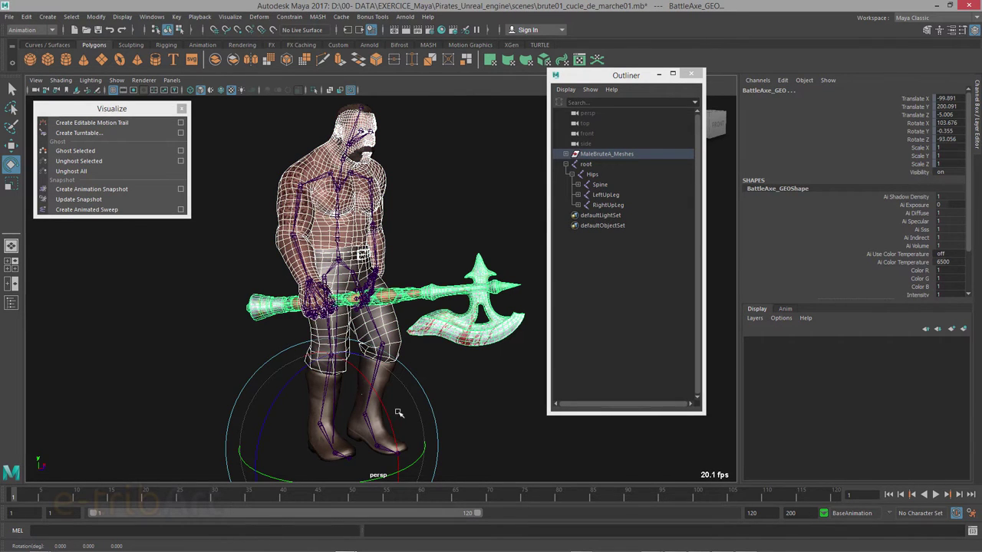
key("w")
left_click(318, 386)
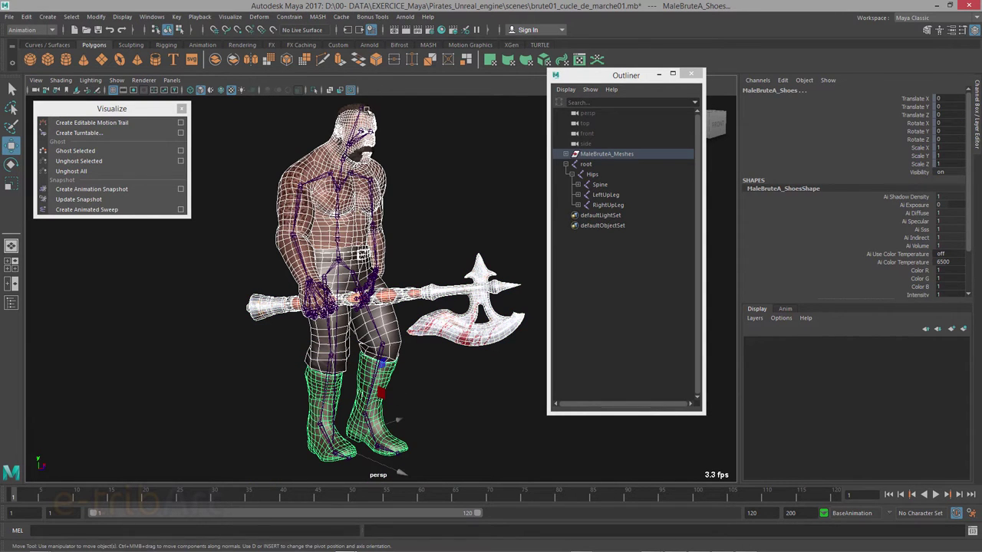
Select the hair, then the MaleBruteA_Moustaches mesh, and create layer1 from the selection
left_click(367, 113)
left_click(363, 152)
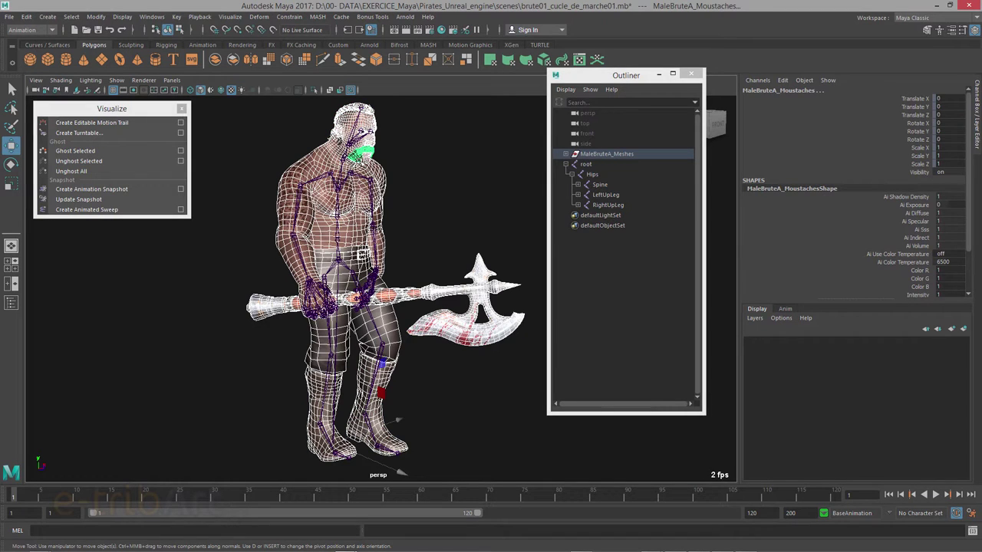
left_click(755, 317)
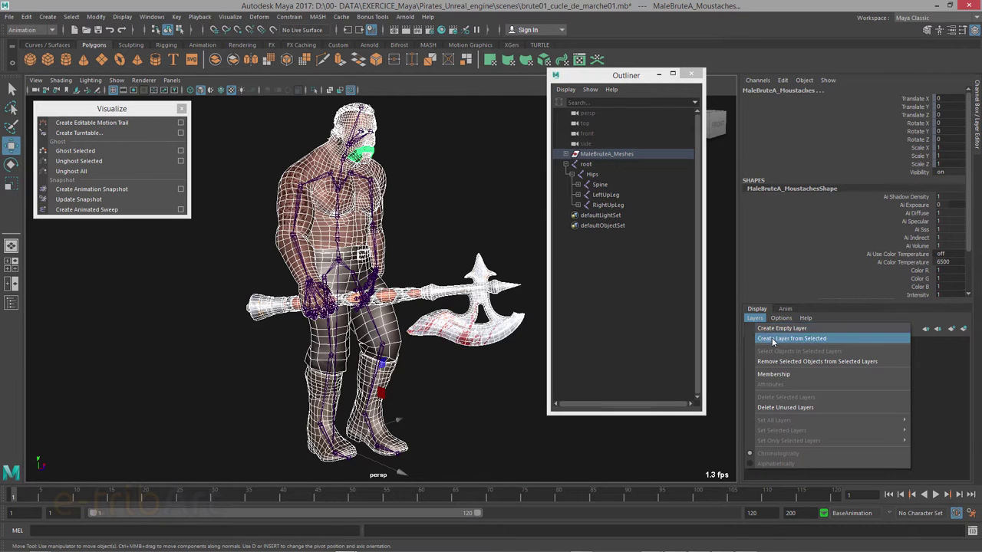
left_click(775, 339)
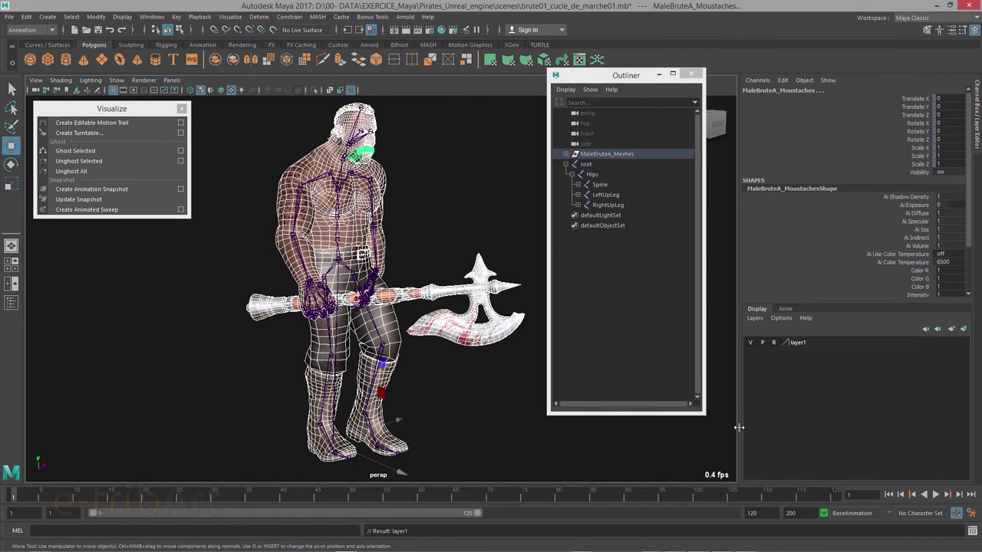
left_click(435, 243)
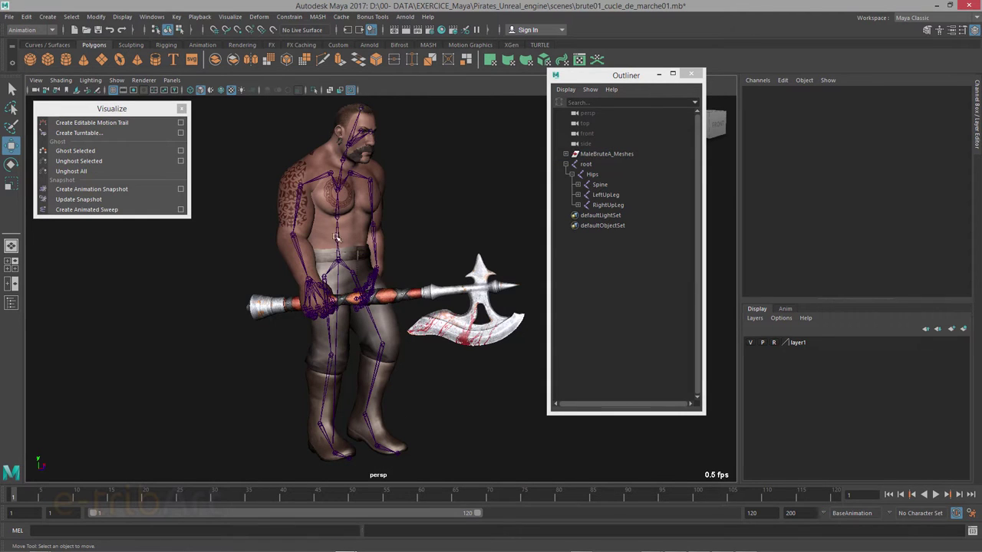
Select Spine1, RightArm, then the right leg joints, orbiting to a low three-quarter view
left_click(339, 200)
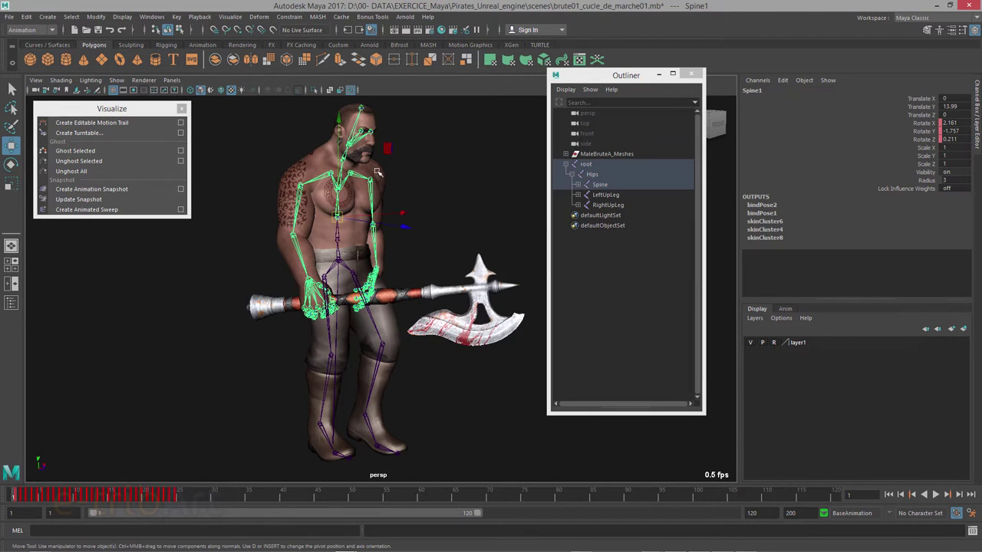
left_click(257, 215)
left_click(305, 189)
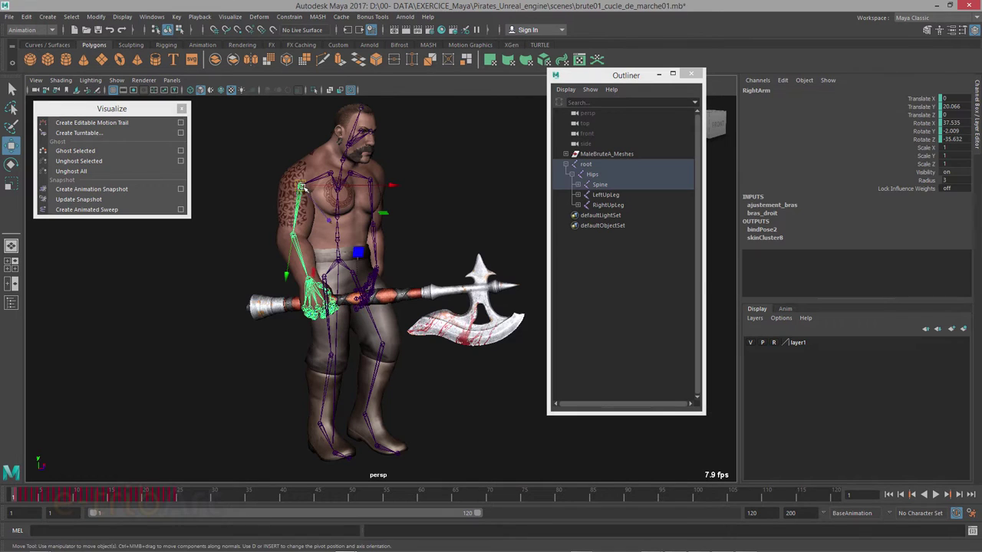
left_click_drag(338, 239, 354, 240, "alt")
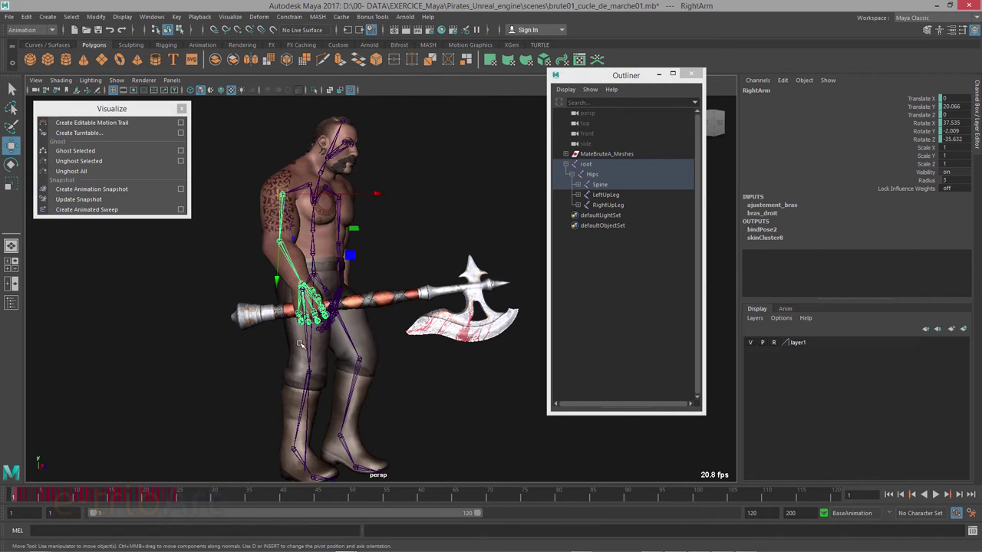
left_click(308, 376)
mouse_move(313, 418)
left_mouse_down("alt")
mouse_move(225, 376)
mouse_move(291, 384)
left_mouse_up("alt")
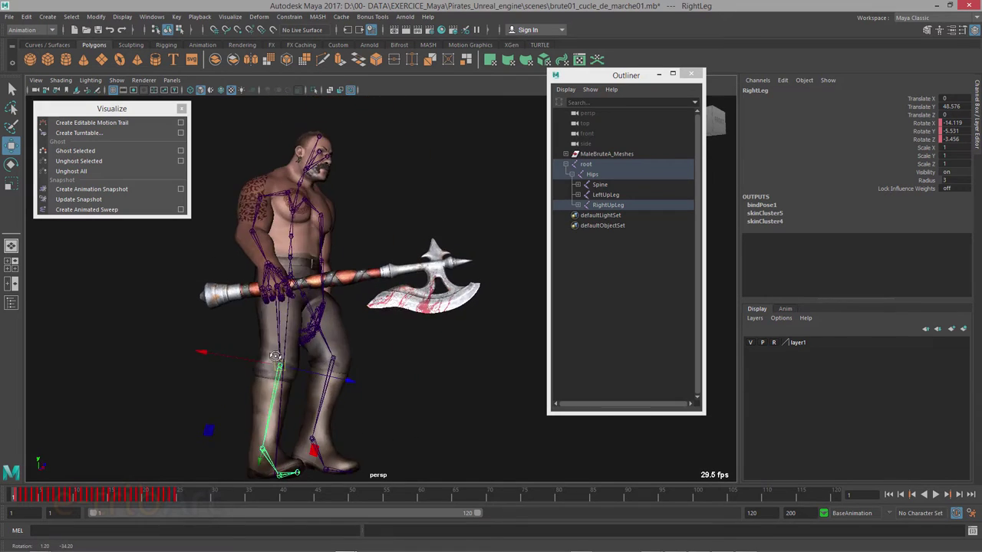
right_click_drag(292, 384, 313, 395, "alt")
mouse_move(273, 365)
left_mouse_down("alt")
mouse_move(376, 380)
mouse_move(362, 378)
left_mouse_up("alt")
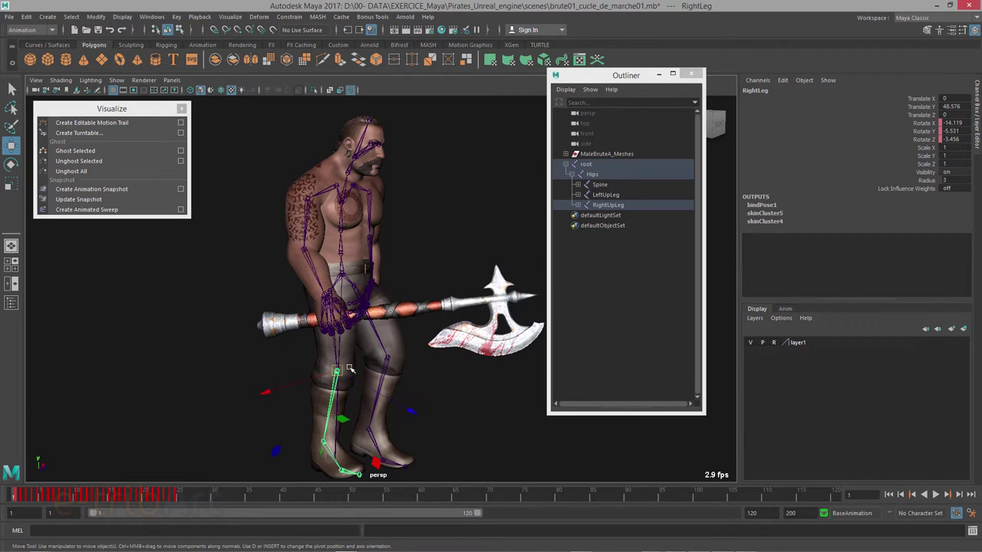
Test-bend RightUpLeg at the hip, undo it, and show the animation layers list
key("e")
mouse_move(406, 339)
left_mouse_down()
mouse_move(413, 404)
mouse_move(382, 414)
left_mouse_up()
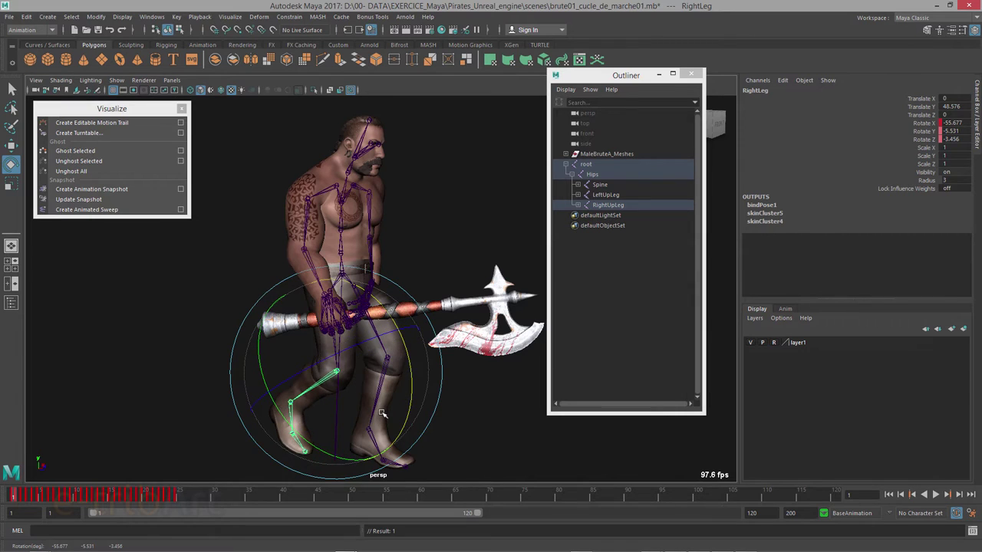
key("ctrl+z")
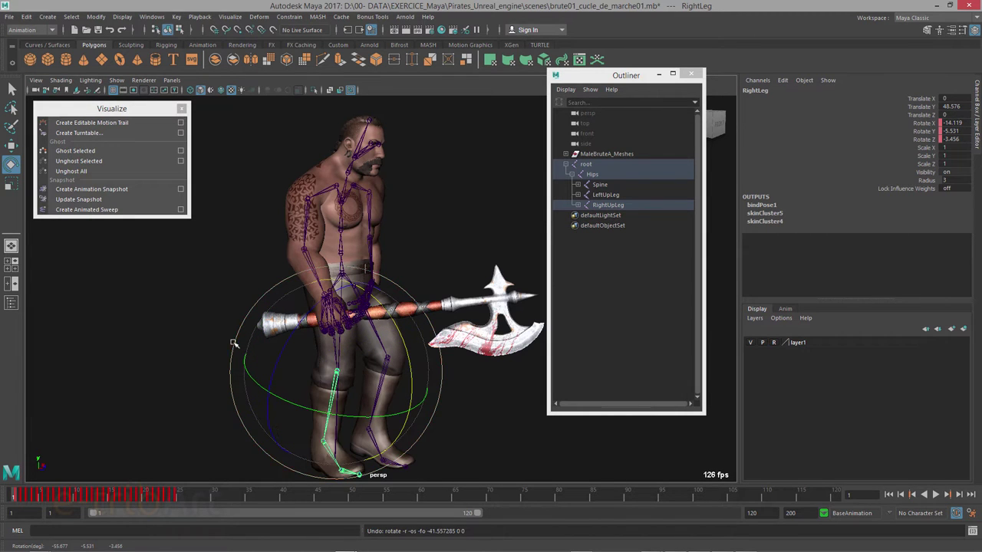
left_click(205, 250)
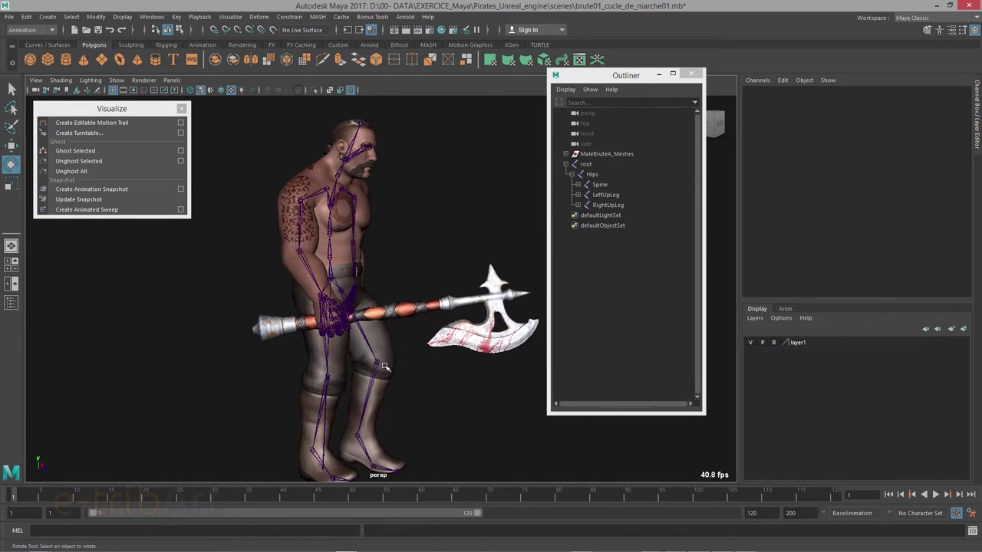
left_click_drag(386, 368, 310, 338, "alt")
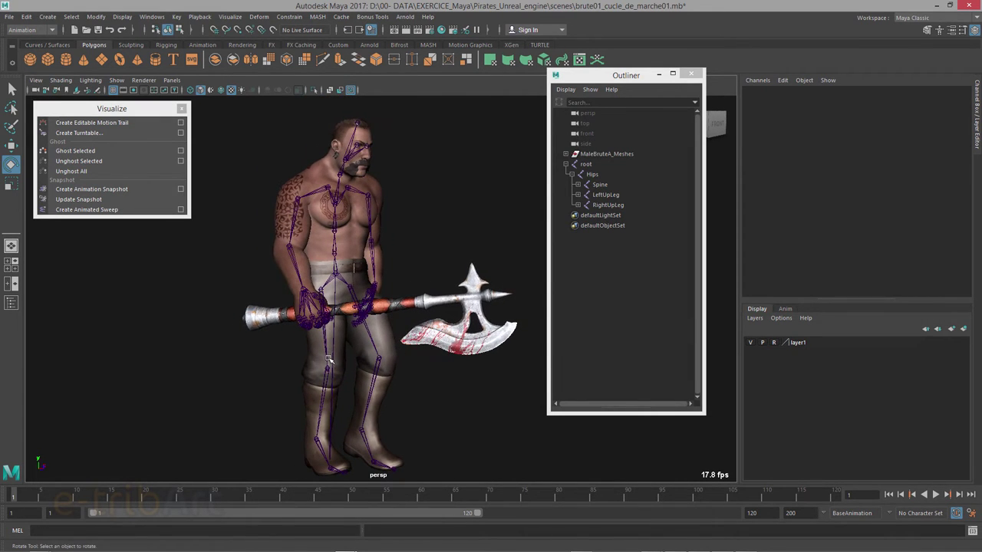
mouse_move(340, 343)
left_mouse_down("alt")
mouse_move(300, 346)
mouse_move(358, 406)
left_mouse_up("alt")
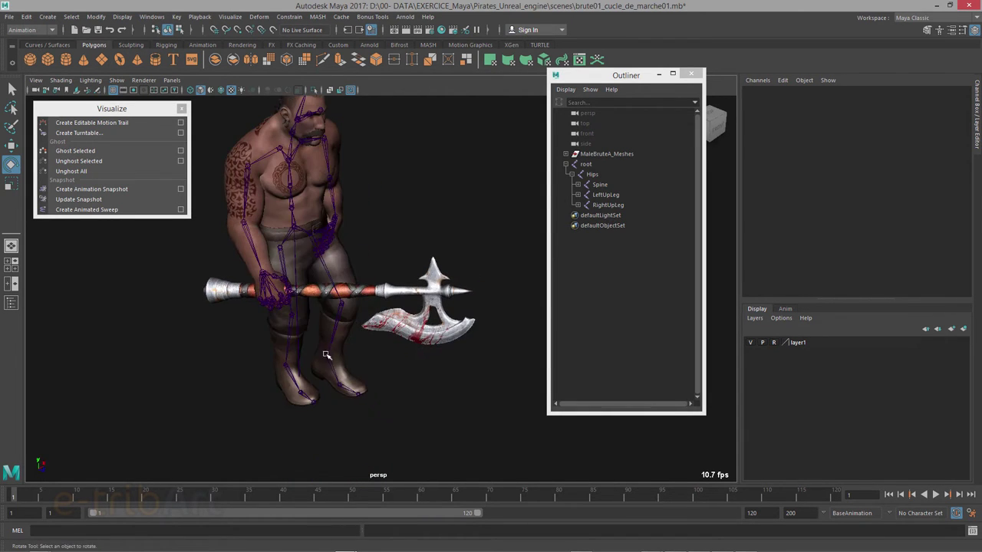
left_click(785, 308)
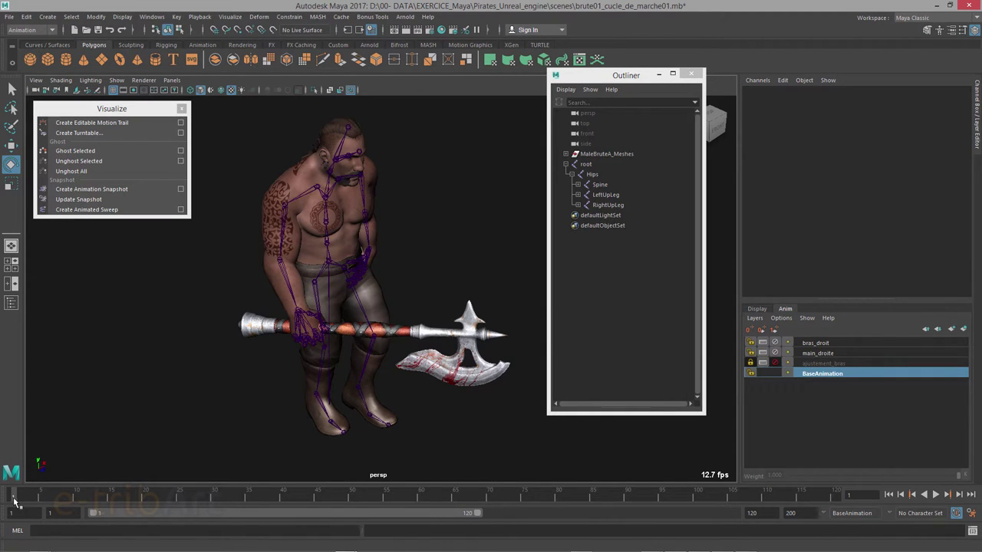
Stop the walk at frame 14 and lock bras_droit and main_droite in the Anim Layer Editor
key("alt+v")
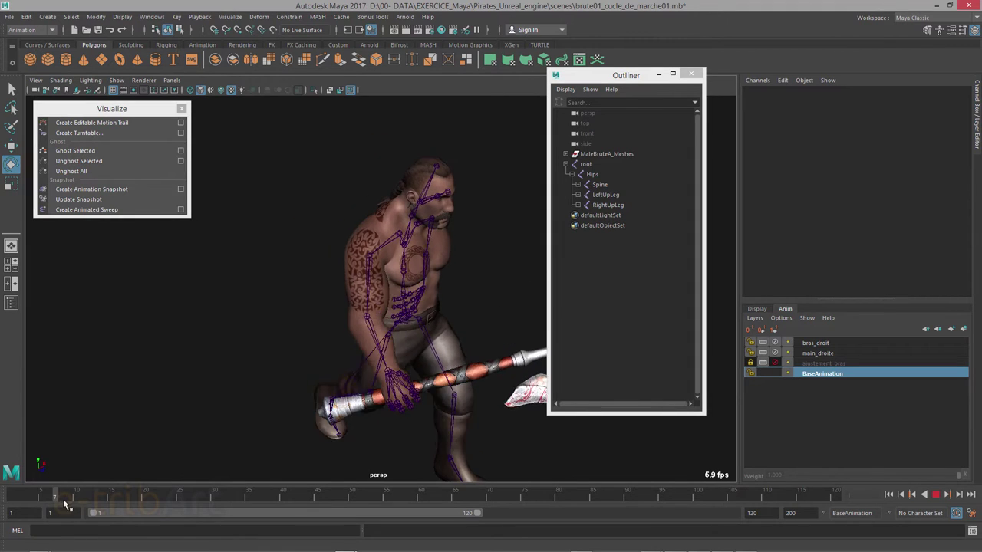
left_click(104, 499)
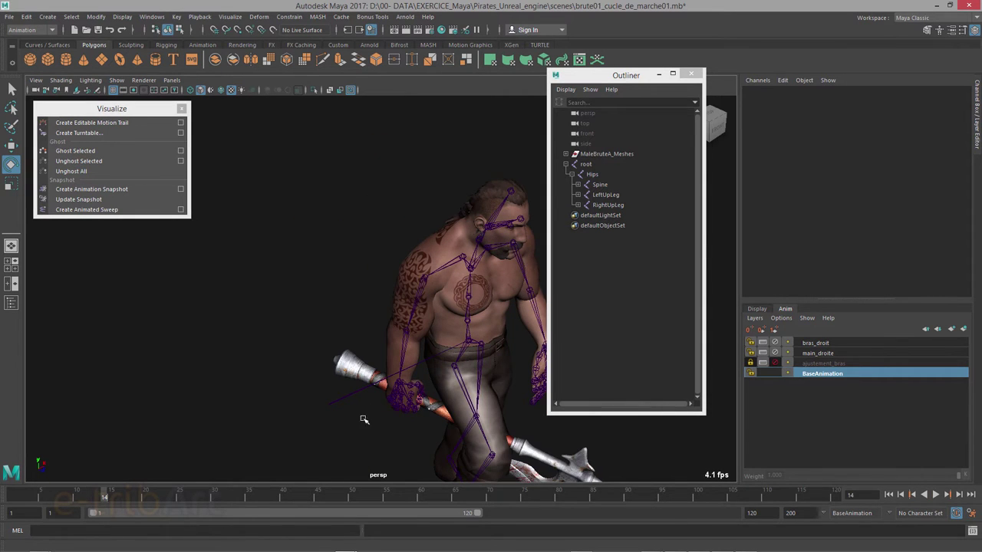
mouse_move(364, 419)
left_mouse_down("alt")
mouse_move(224, 322)
mouse_move(234, 333)
mouse_move(192, 317)
mouse_move(257, 317)
left_mouse_up("alt")
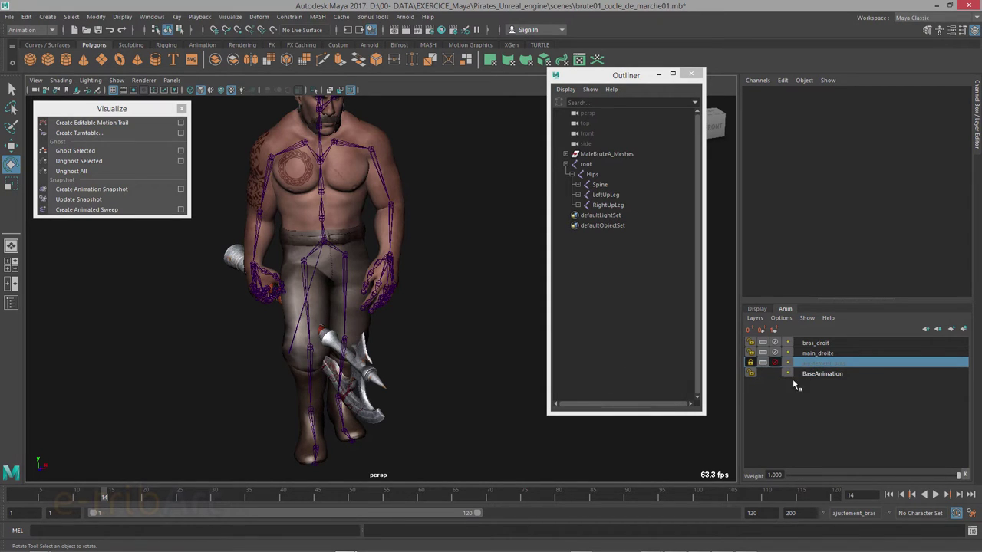
left_click(775, 363)
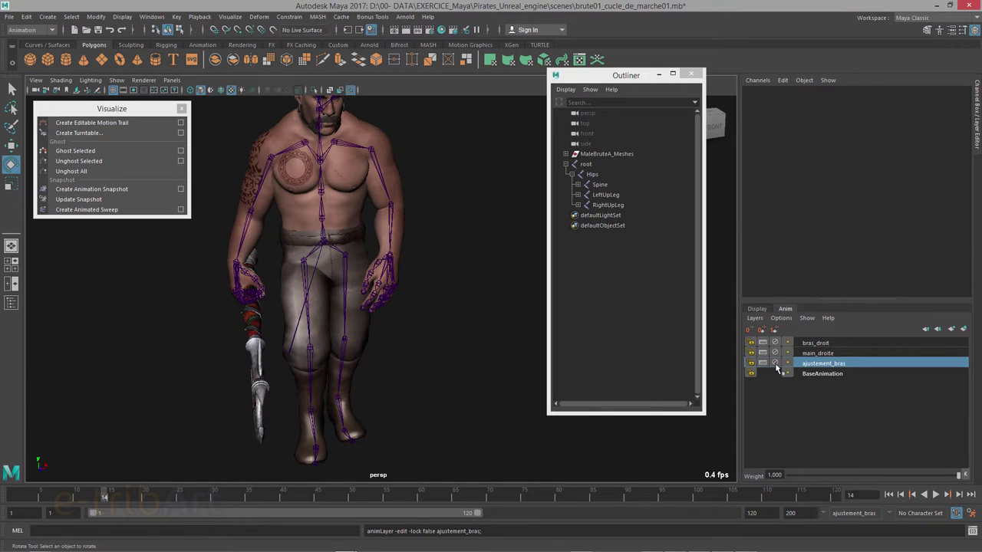
left_click(775, 363)
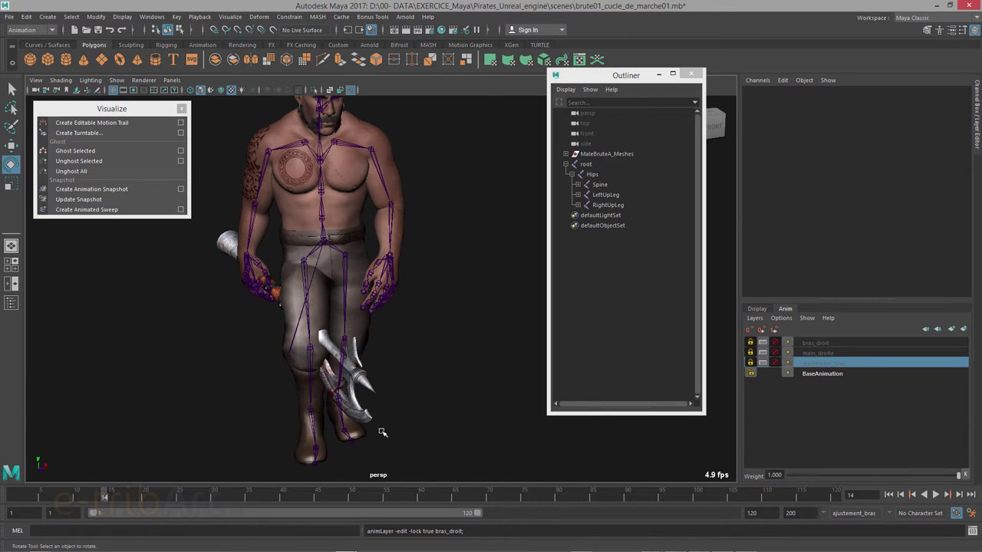
Unlock the ajustement_bras layer, replay the walk, and select the RightHand joint
left_click_drag(341, 403, 460, 384, "alt")
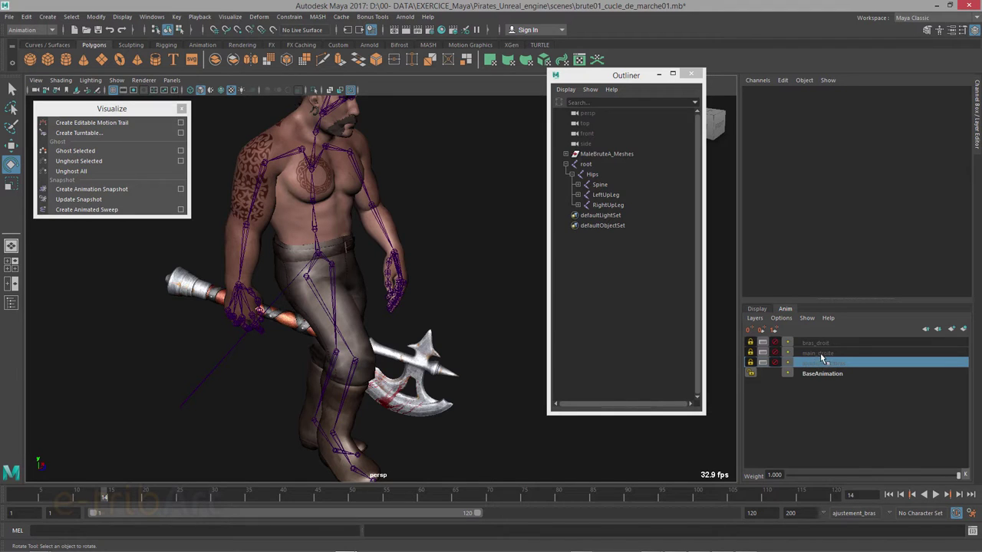
left_click_drag(359, 359, 320, 379, "alt")
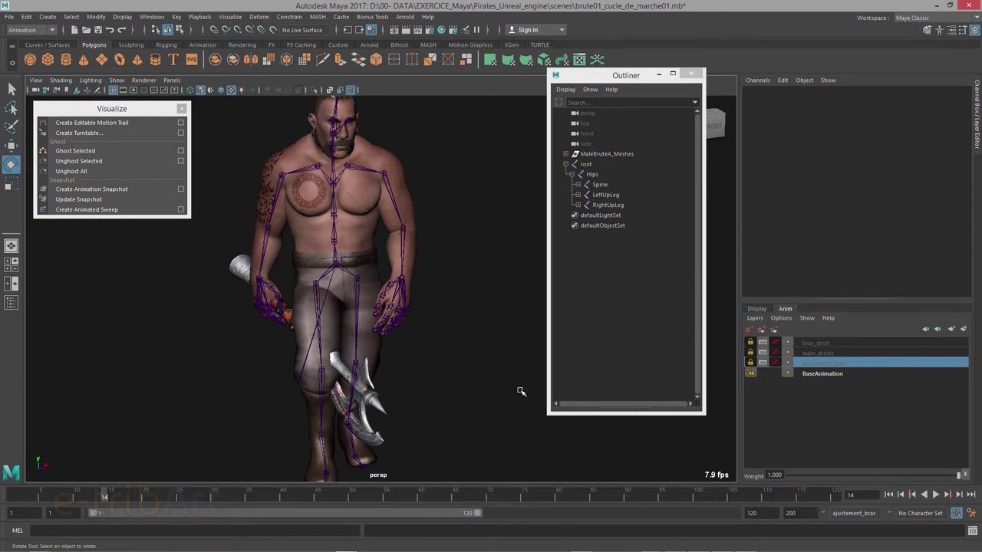
left_click(775, 362)
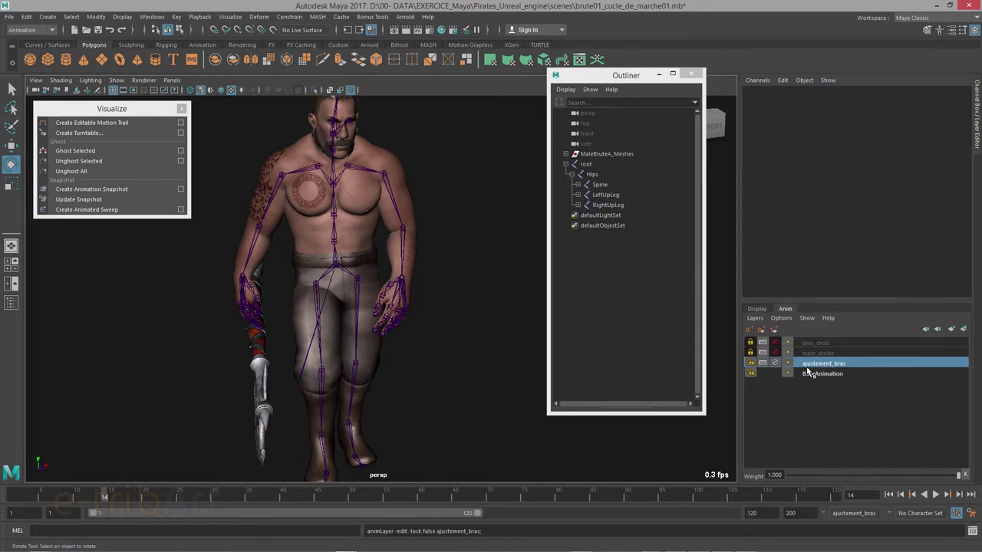
key("alt+v")
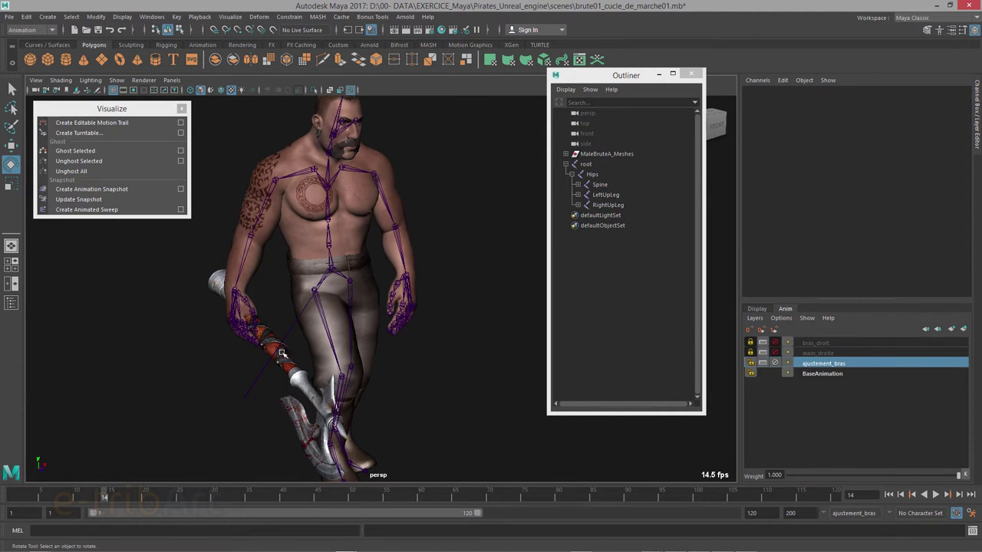
left_click(235, 292)
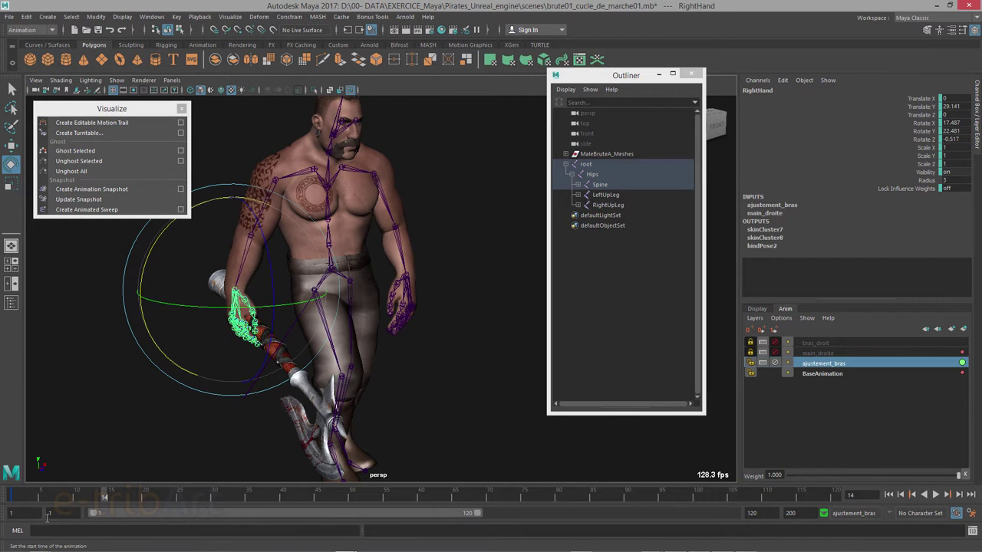
At frame 1, select RightHand and rotate it to X -6.093, Y 36.362, Z 7.934
left_click(3, 499)
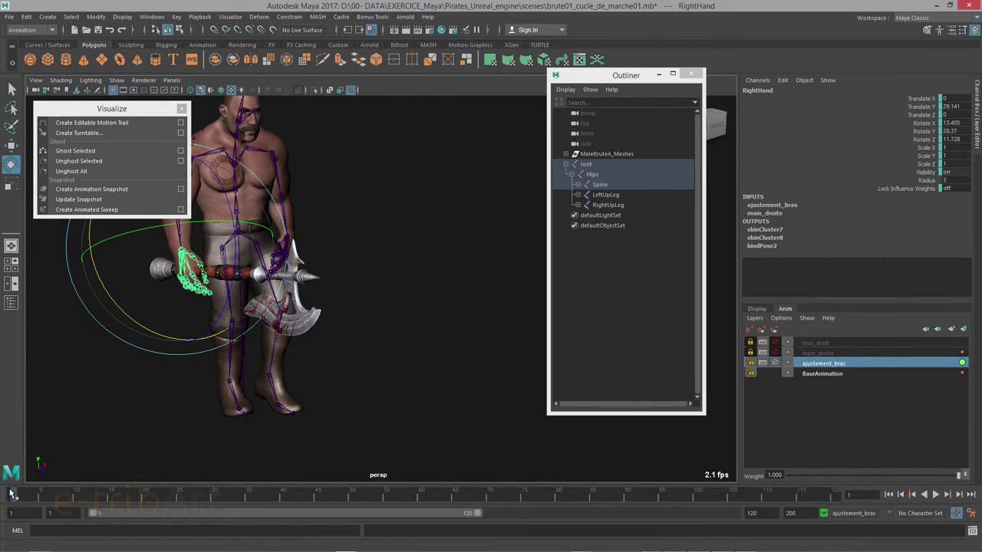
middle_click_drag(240, 345, 238, 185, "alt")
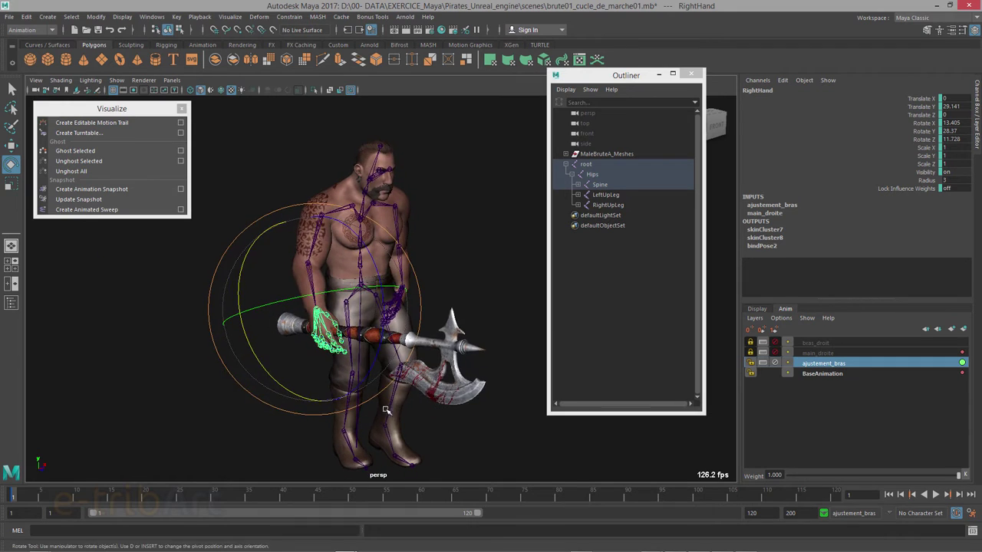
left_click(244, 196)
left_click(328, 258)
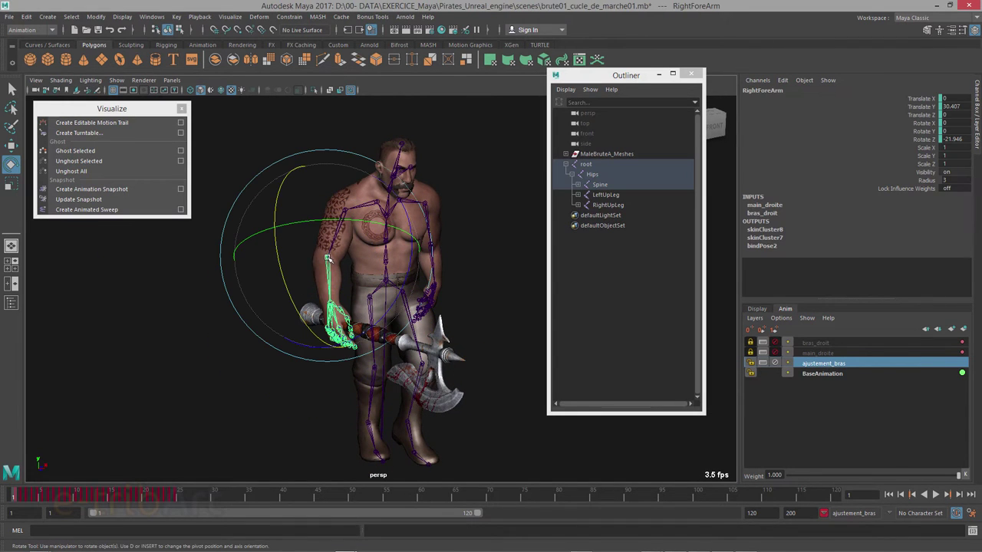
left_click(188, 322)
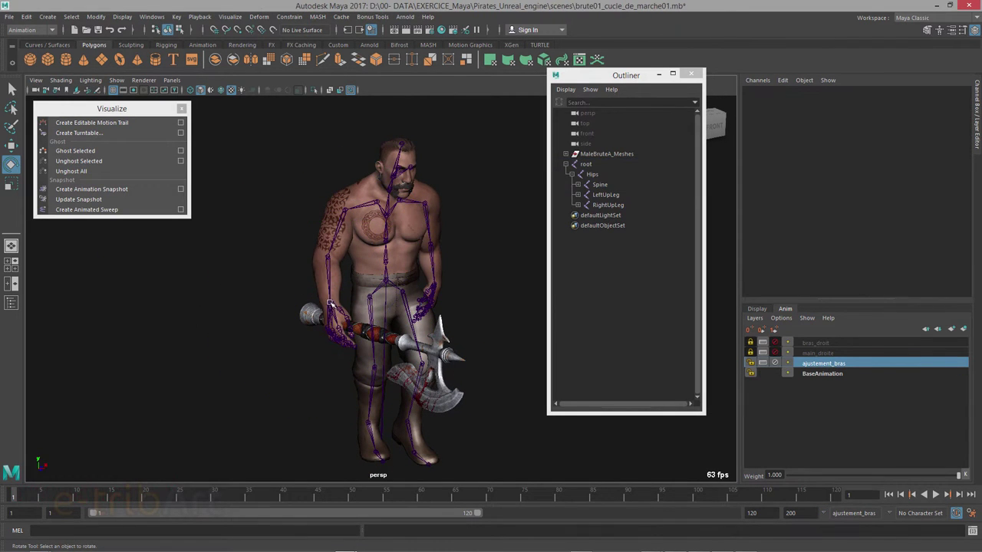
left_click(330, 307)
mouse_move(304, 393)
left_mouse_down()
mouse_move(276, 376)
mouse_move(344, 298)
mouse_move(332, 291)
left_mouse_up()
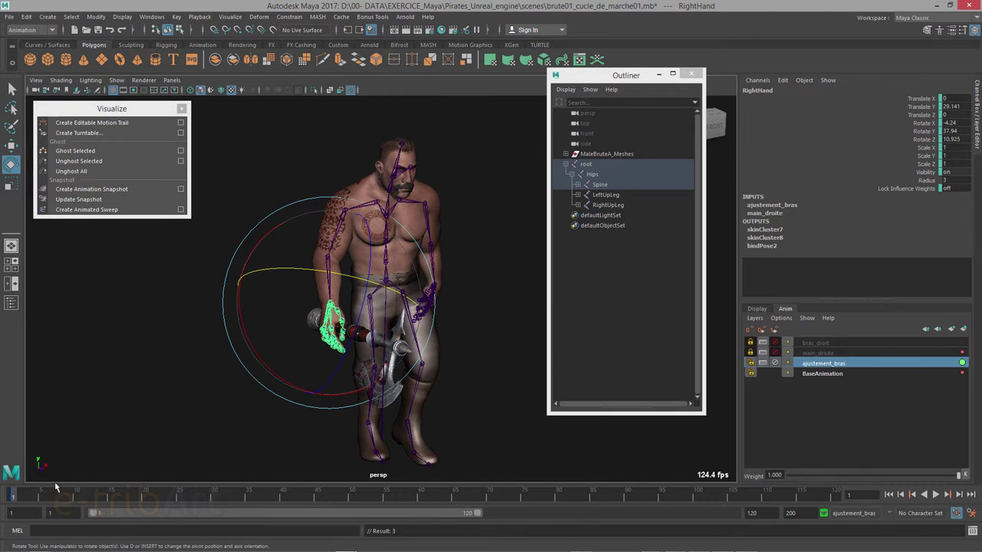
mouse_move(287, 362)
left_mouse_down("alt")
mouse_move(210, 331)
mouse_move(264, 288)
left_mouse_up("alt")
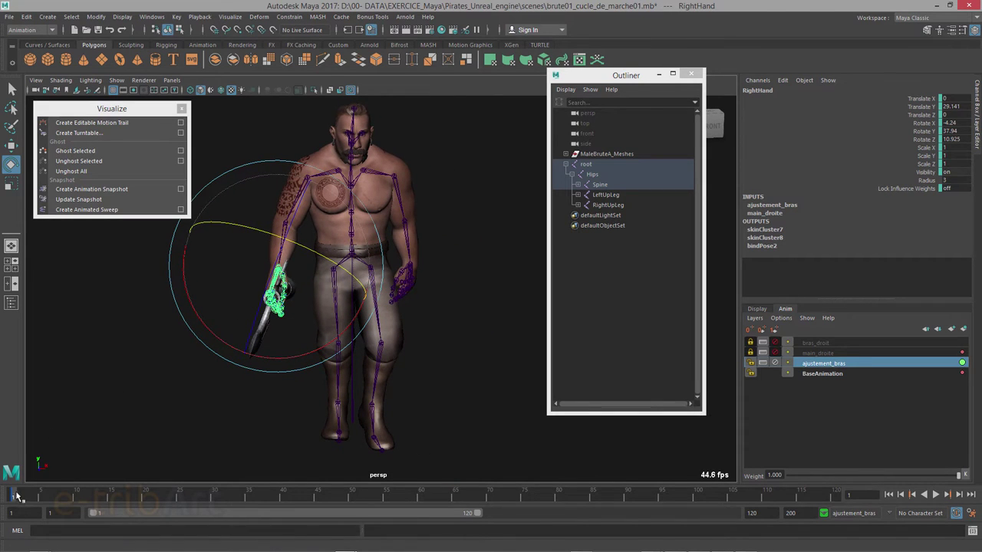
Play the walk, stop near frame 5, and orbit in close on the hand and axe
key("alt+v")
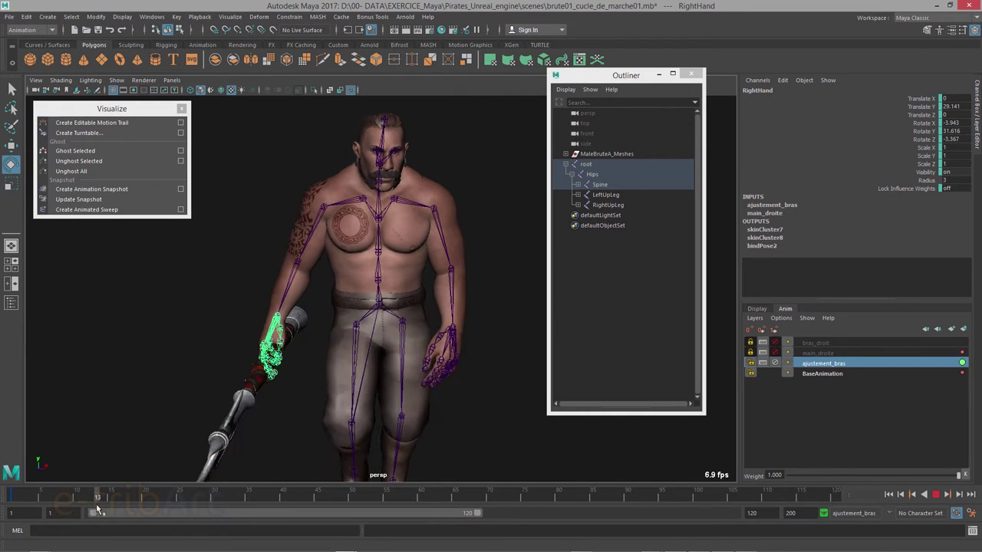
left_click(18, 503)
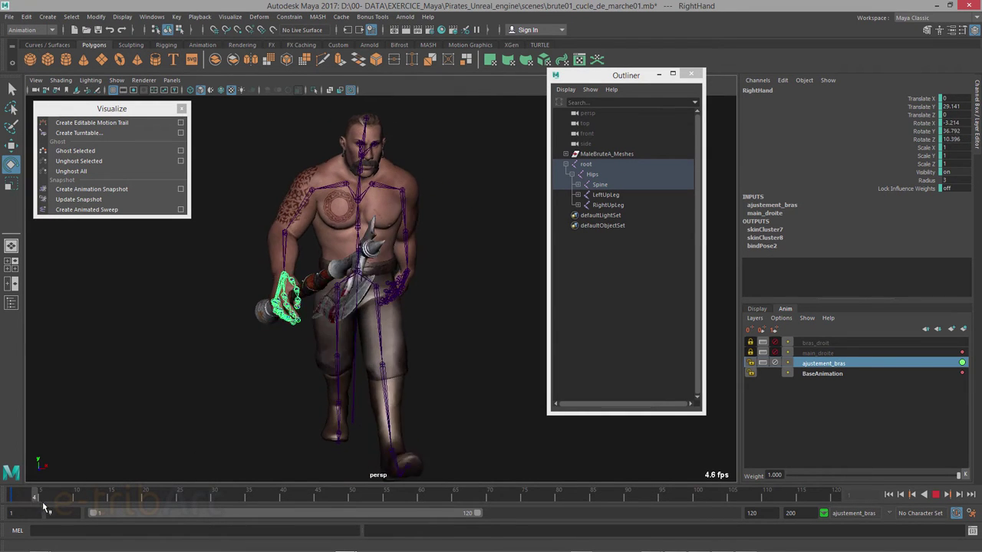
left_click_drag(18, 506, 43, 508)
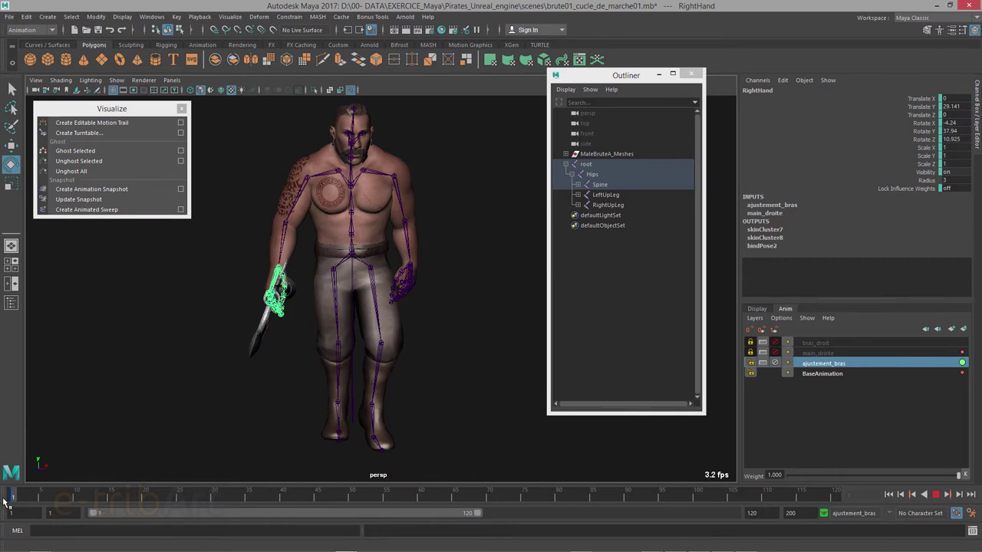
left_click(43, 501)
left_click_drag(171, 394, 304, 397, "alt")
left_click_drag(403, 369, 307, 376, "alt")
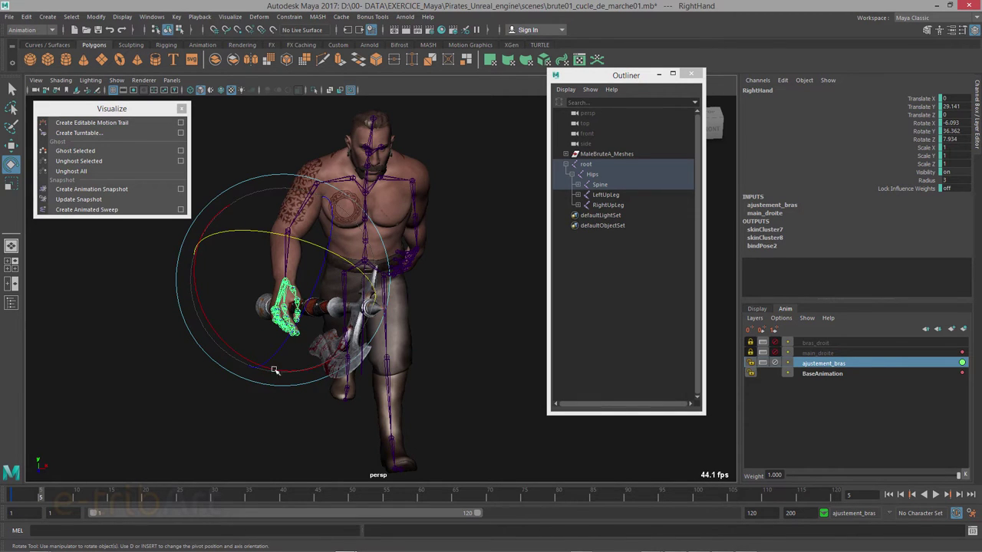
mouse_move(292, 373)
left_mouse_down("alt")
mouse_move(225, 366)
mouse_move(243, 407)
mouse_move(265, 353)
mouse_move(356, 354)
left_mouse_up("alt")
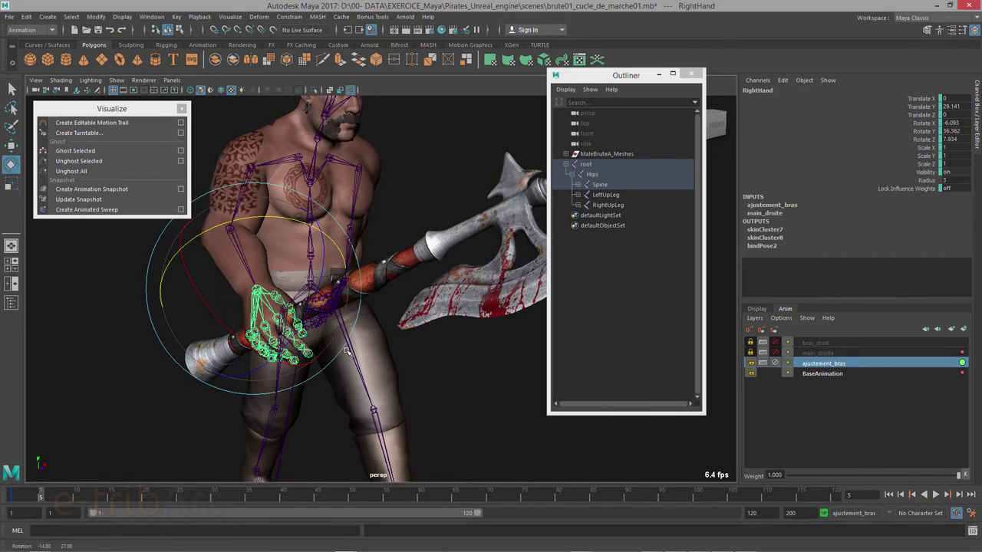
right_click_drag(357, 354, 367, 355, "alt")
mouse_move(367, 355)
left_mouse_down("alt")
mouse_move(325, 336)
mouse_move(334, 344)
mouse_move(336, 330)
mouse_move(344, 342)
left_mouse_up("alt")
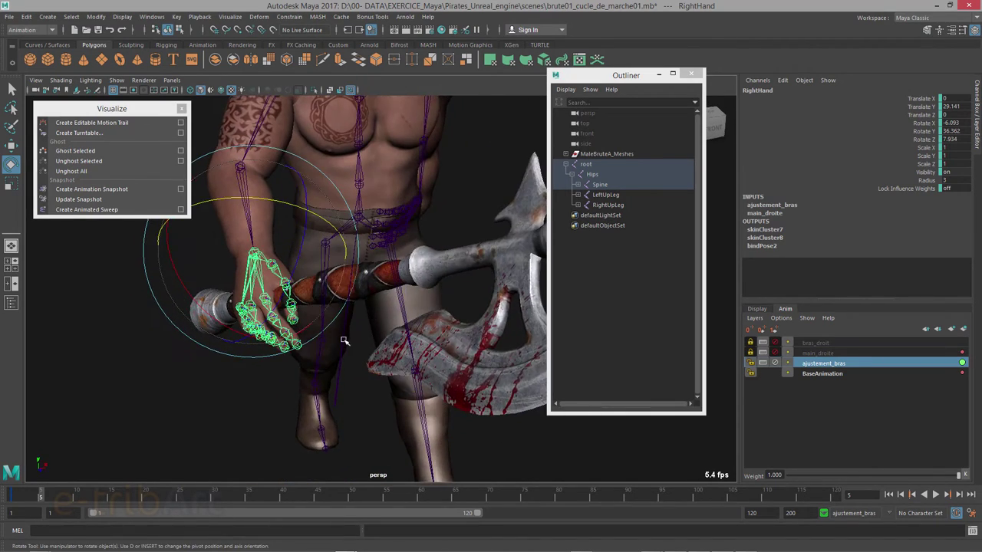
Make main_droite the active layer and unlock bras_droit, framing the arm and axe frontally
left_click(790, 353)
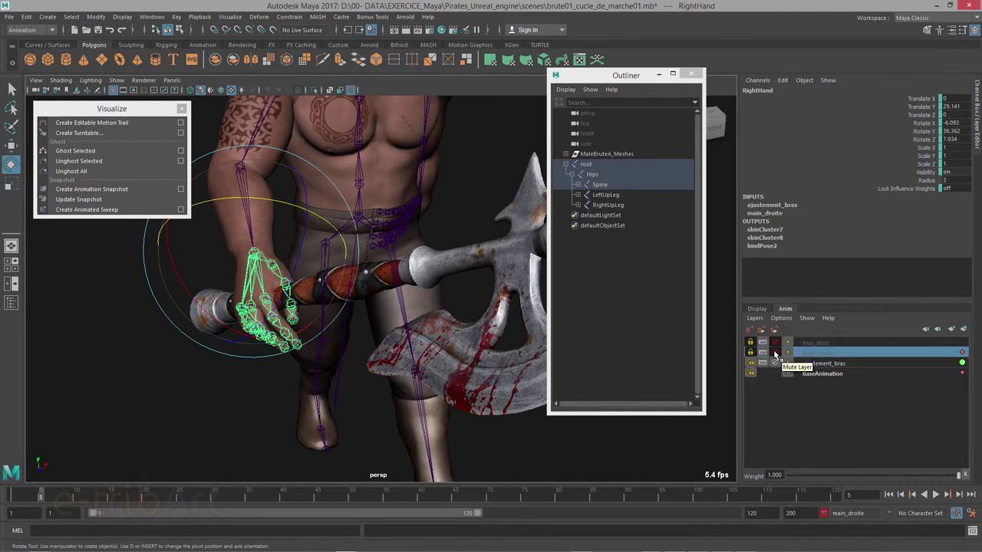
mouse_move(306, 343)
left_mouse_down("alt")
mouse_move(205, 336)
mouse_move(339, 380)
left_mouse_up("alt")
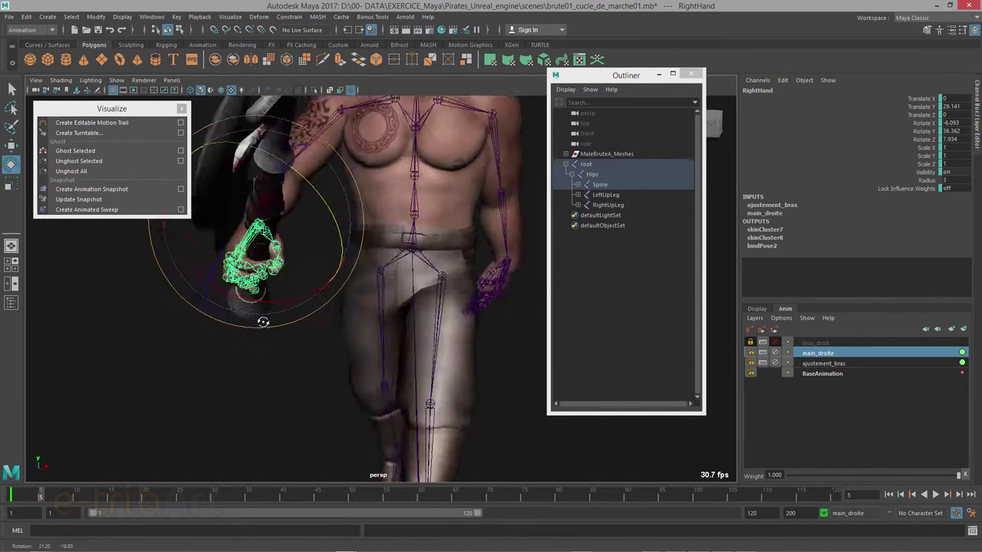
right_click_drag(340, 380, 377, 402, "alt")
left_click_drag(378, 402, 379, 391, "alt")
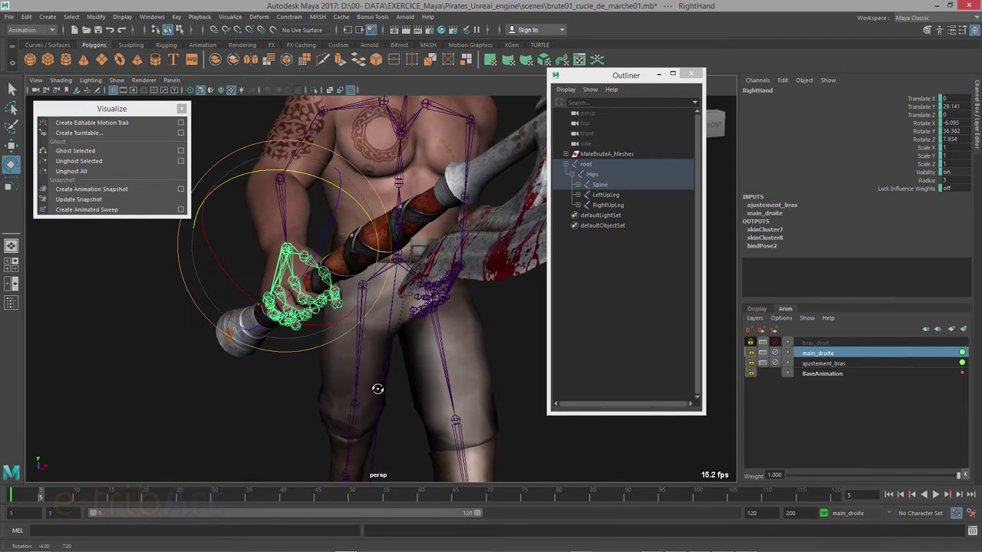
left_click(776, 354)
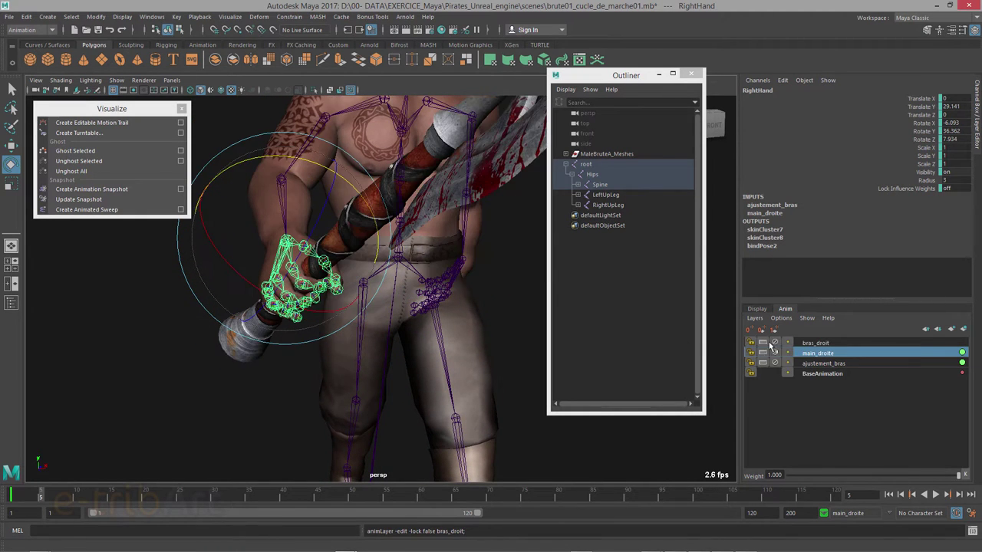
mouse_move(369, 346)
left_mouse_down("alt")
mouse_move(399, 345)
mouse_move(284, 357)
left_mouse_up("alt")
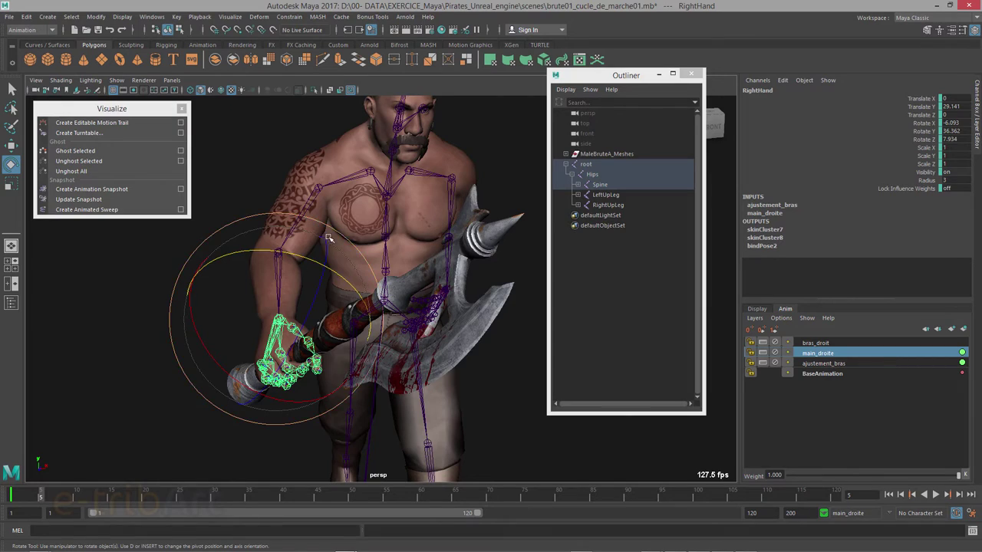
mouse_move(329, 238)
left_mouse_down("alt")
mouse_move(369, 244)
mouse_move(370, 208)
mouse_move(401, 243)
mouse_move(330, 262)
mouse_move(365, 277)
left_mouse_up("alt")
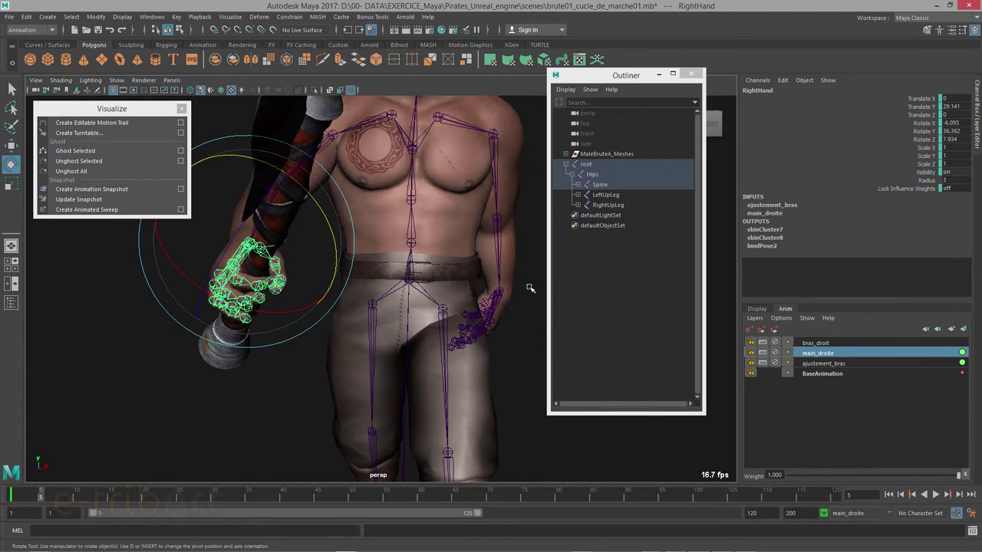
Leave main_droite and ajustement_bras unlocked and turn on a blue ghost for ajustement_bras
left_click(776, 364)
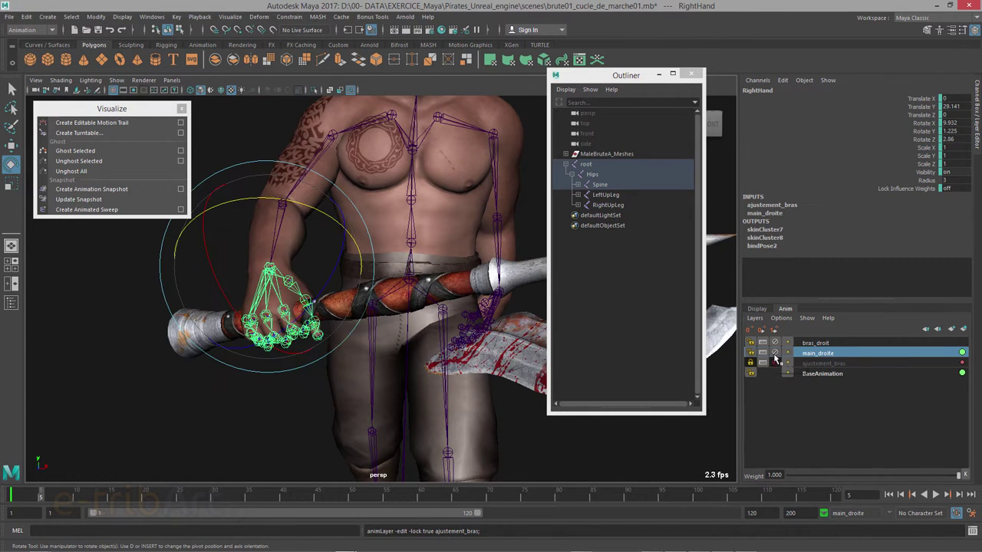
left_click(775, 353)
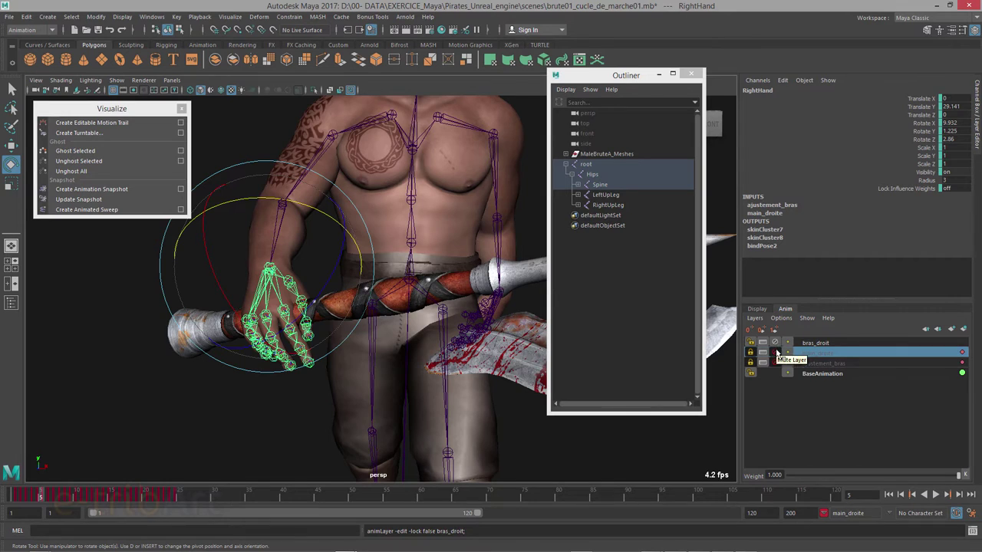
left_click(776, 354)
left_click(776, 364)
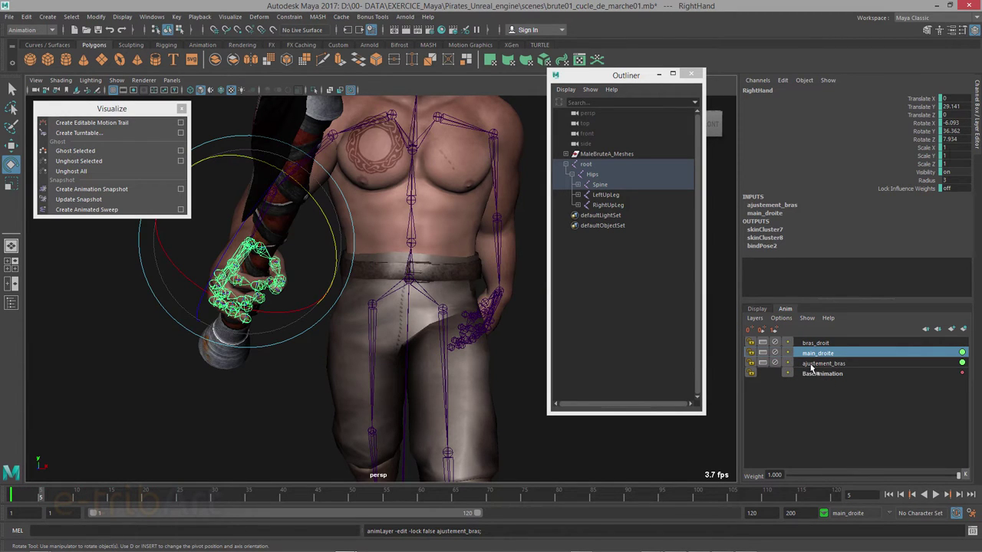
left_click(812, 365)
left_click(788, 363)
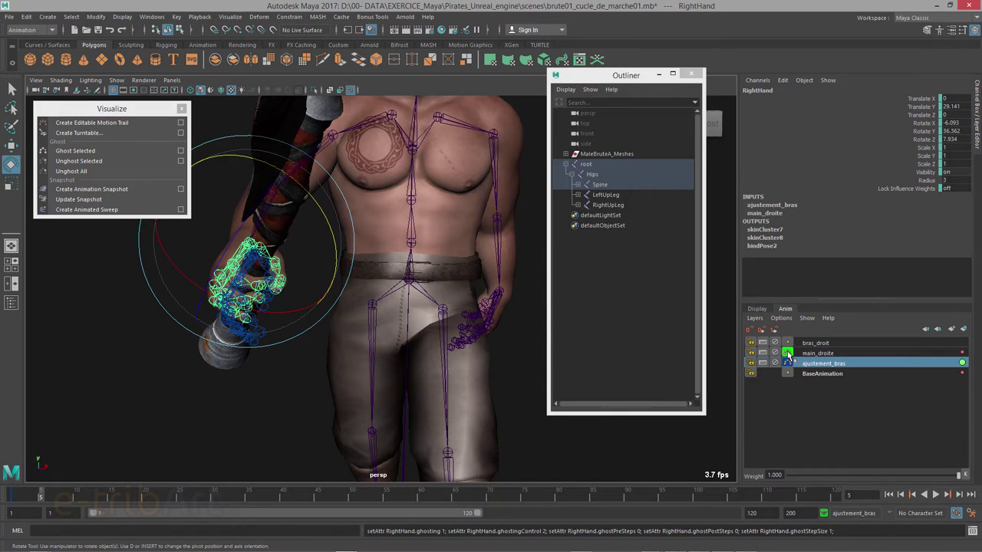
Turn on ghosting for the main_droite and bras_droit layers and inspect the ghost hands
left_click(788, 353)
left_click(788, 343)
left_click_drag(429, 330, 314, 330, "alt")
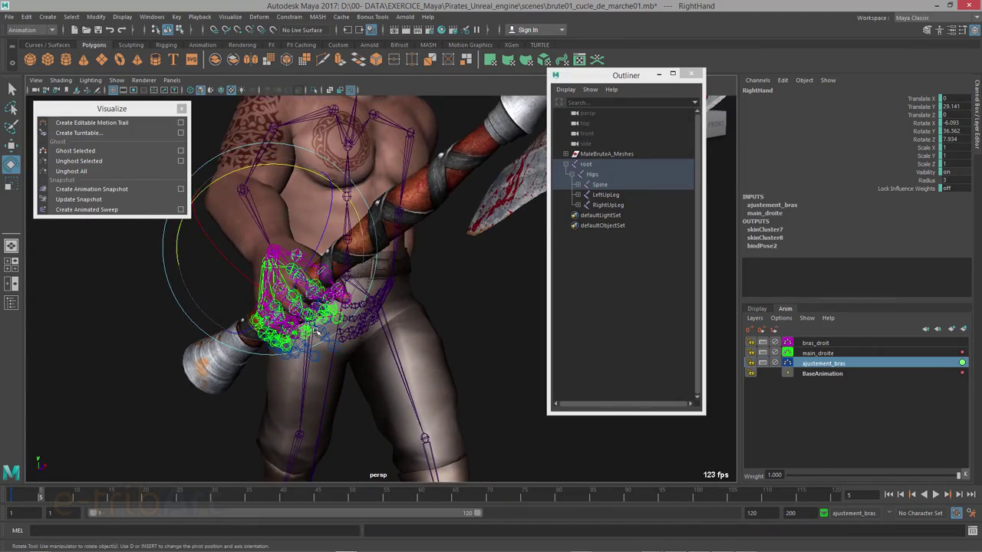
right_click_drag(314, 330, 449, 339, "alt")
left_click_drag(449, 340, 303, 338, "alt")
right_click_drag(303, 338, 346, 391, "alt")
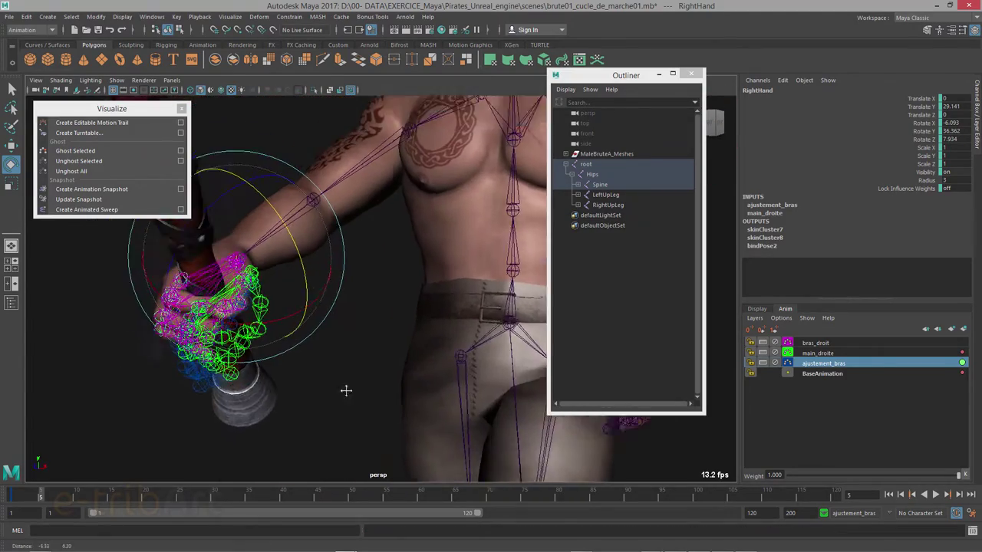
mouse_move(346, 391)
left_mouse_down("alt")
mouse_move(325, 397)
mouse_move(445, 357)
mouse_move(478, 373)
mouse_move(427, 346)
mouse_move(364, 360)
mouse_move(435, 357)
mouse_move(351, 336)
left_mouse_up("alt")
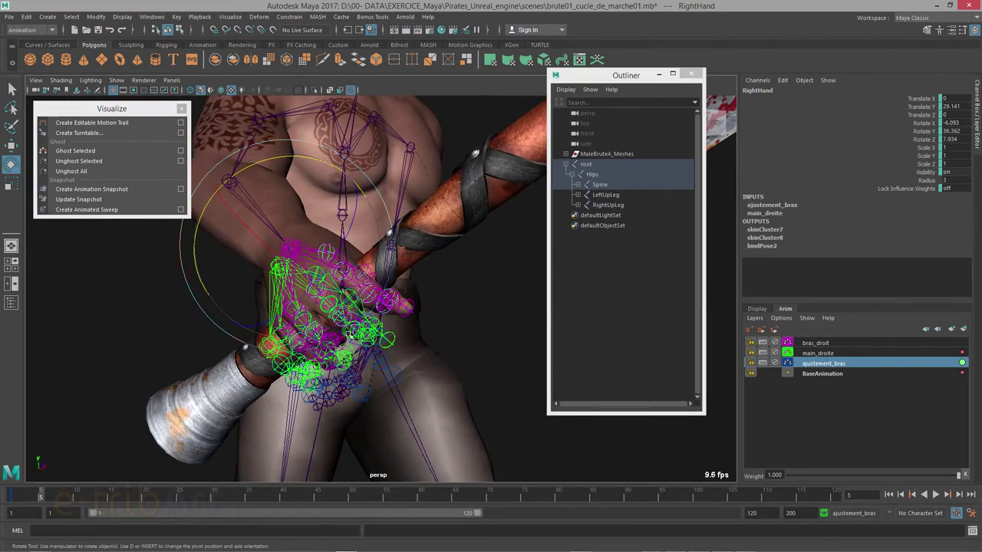
mouse_move(378, 378)
left_mouse_down("alt")
mouse_move(294, 397)
mouse_move(290, 341)
left_mouse_up("alt")
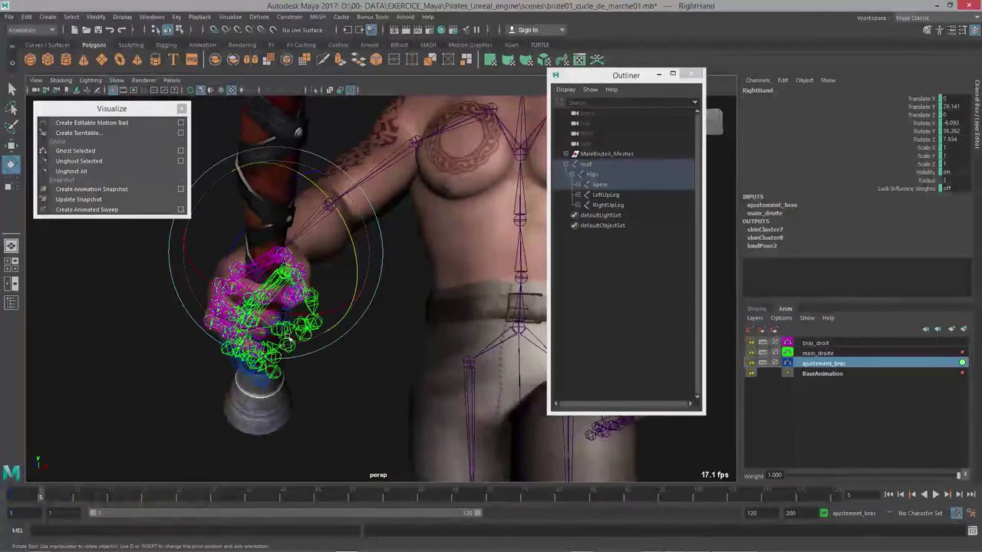
Check the ghost Color Index Settings, then switch main_droite ghosting back off
left_click(788, 364)
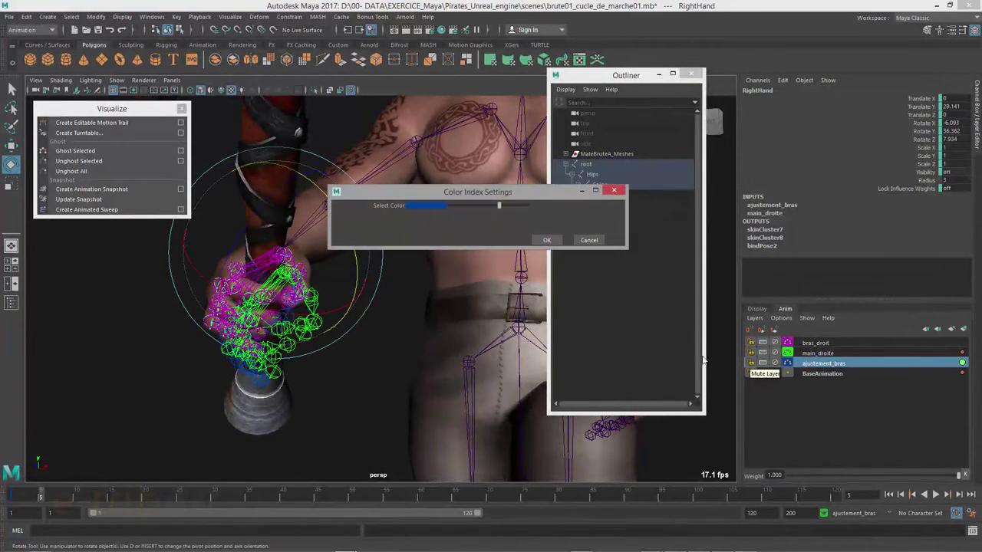
left_click(591, 241)
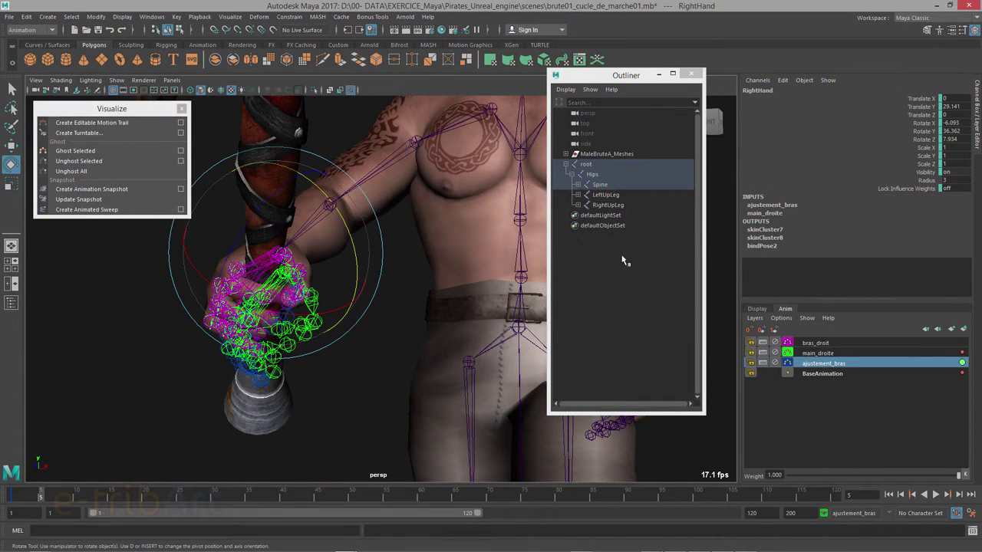
left_click(788, 354)
left_click_drag(307, 383, 350, 386, "alt")
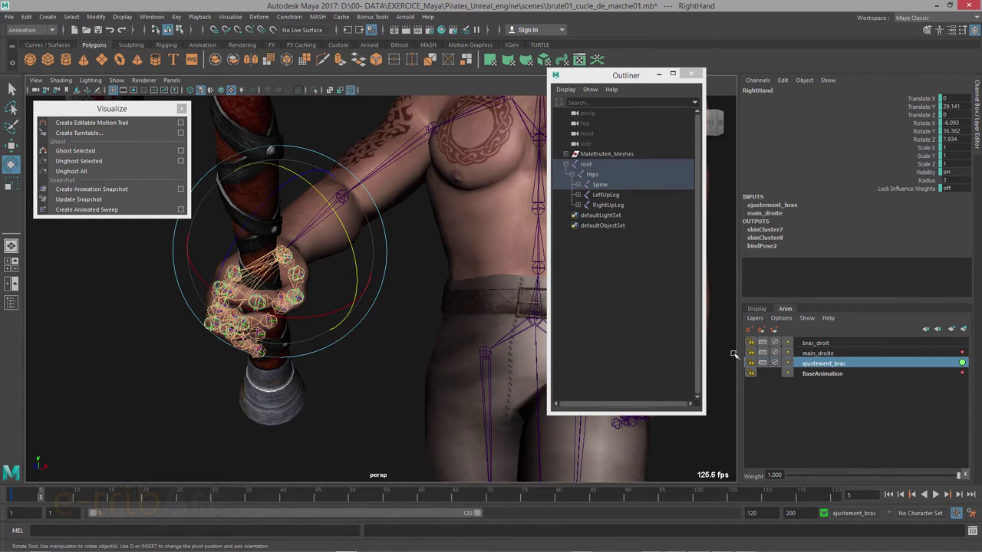
left_click(787, 353)
mouse_move(318, 394)
left_mouse_down("alt")
mouse_move(328, 388)
mouse_move(263, 416)
mouse_move(340, 369)
mouse_move(369, 375)
mouse_move(357, 397)
mouse_move(338, 399)
mouse_move(289, 391)
mouse_move(344, 370)
mouse_move(332, 378)
mouse_move(274, 373)
mouse_move(274, 390)
mouse_move(283, 384)
mouse_move(234, 391)
mouse_move(237, 399)
mouse_move(263, 395)
mouse_move(276, 412)
mouse_move(290, 392)
left_mouse_up("alt")
left_click(787, 363)
left_click(788, 374)
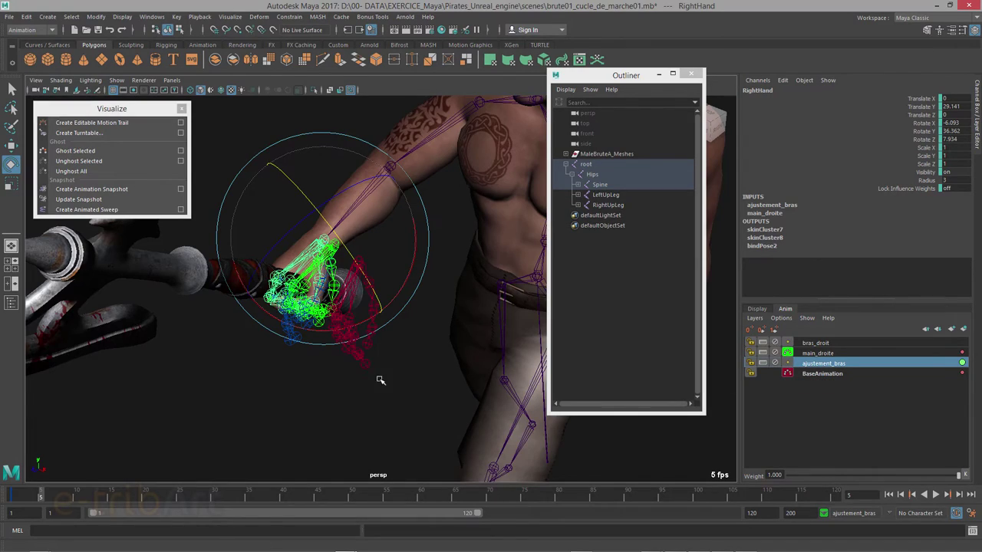
mouse_move(377, 383)
left_mouse_down("alt")
mouse_move(386, 355)
mouse_move(430, 322)
left_mouse_up("alt")
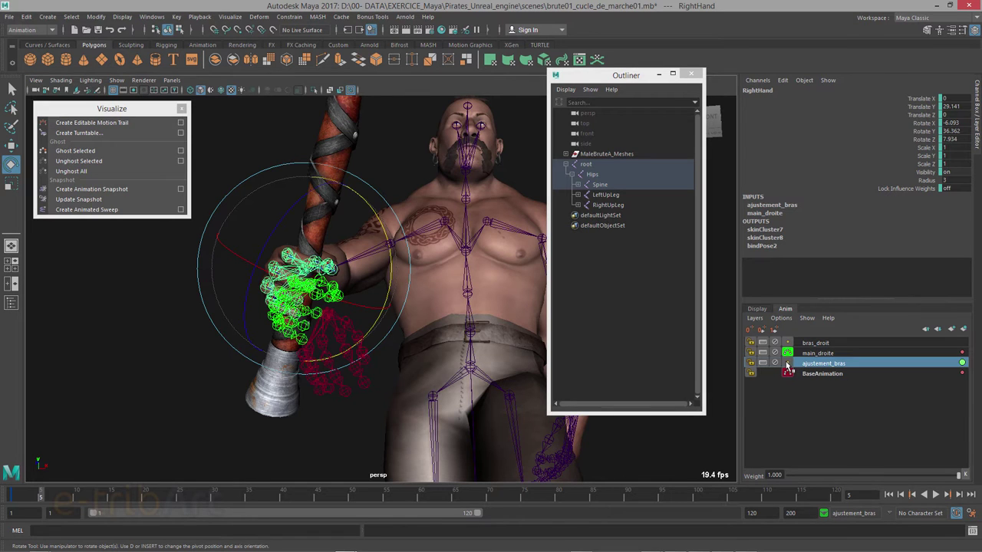
left_click_drag(369, 382, 340, 406, "alt")
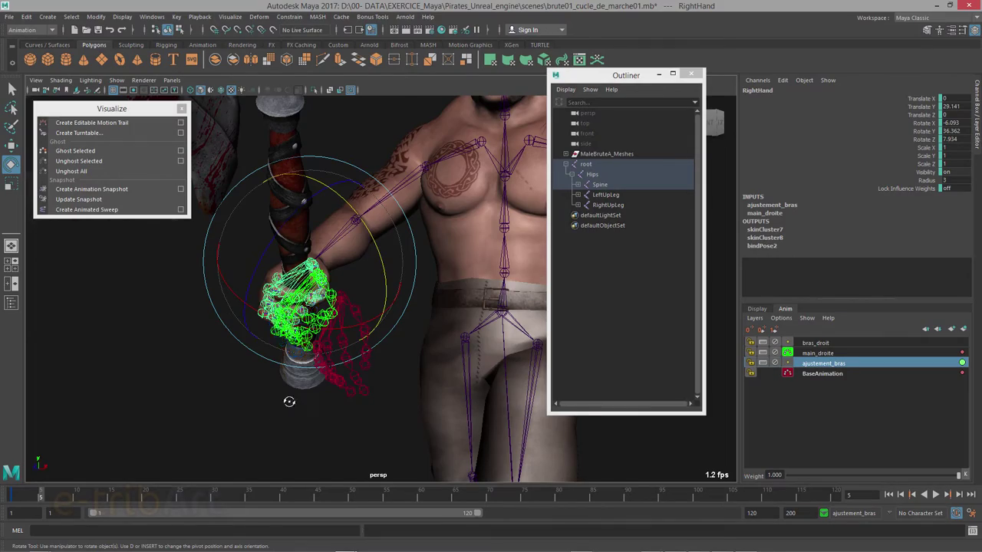
mouse_move(291, 417)
left_mouse_down("alt")
mouse_move(204, 422)
mouse_move(265, 430)
mouse_move(305, 387)
mouse_move(246, 397)
mouse_move(256, 438)
mouse_move(226, 417)
mouse_move(234, 411)
left_mouse_up("alt")
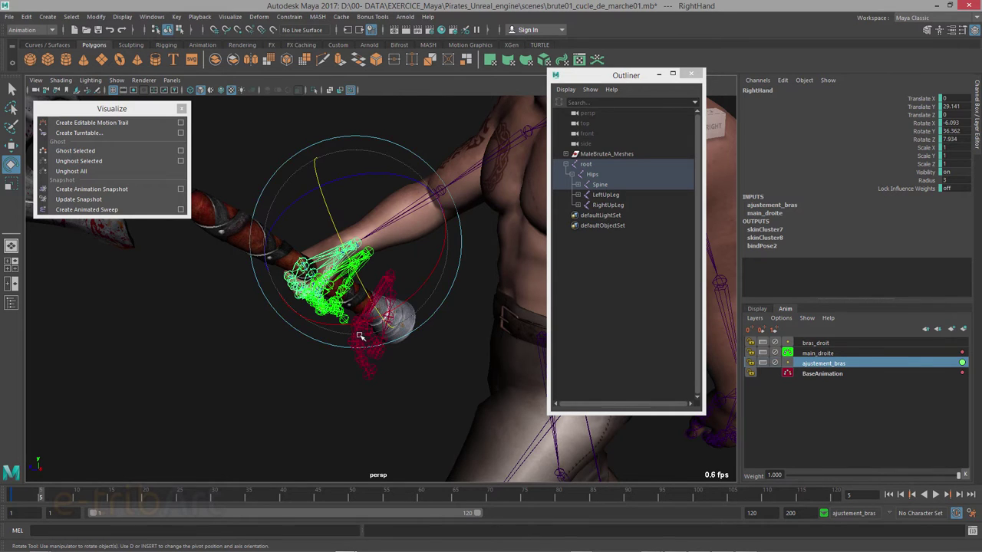
mouse_move(365, 343)
left_mouse_down()
mouse_move(372, 326)
mouse_move(375, 349)
mouse_move(414, 340)
mouse_move(357, 339)
mouse_move(340, 313)
mouse_move(382, 306)
left_mouse_up()
mouse_move(362, 337)
left_mouse_down("alt")
mouse_move(329, 382)
mouse_move(370, 344)
left_mouse_up("alt")
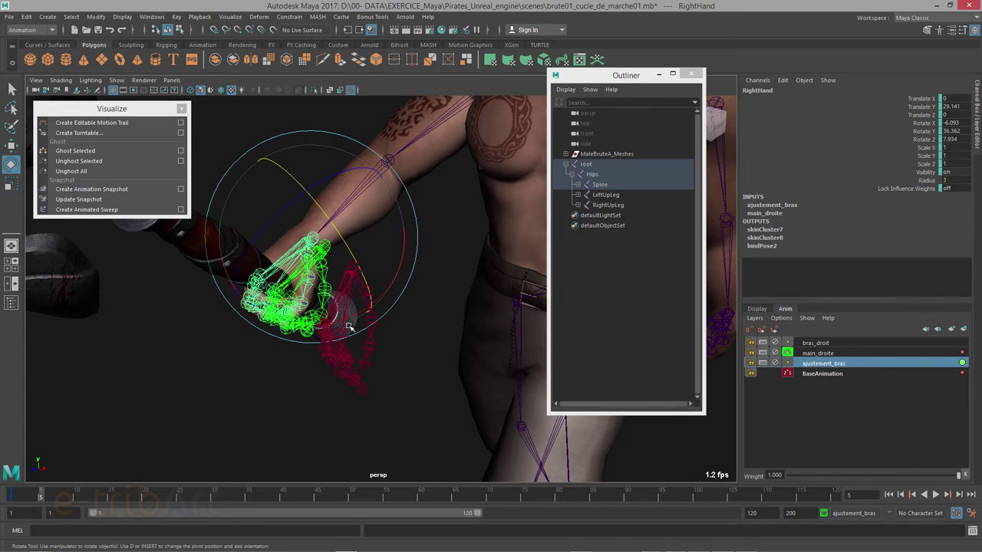
mouse_move(351, 324)
left_mouse_down("alt")
mouse_move(497, 299)
mouse_move(572, 313)
mouse_move(502, 307)
mouse_move(484, 322)
mouse_move(374, 300)
mouse_move(414, 291)
mouse_move(461, 299)
mouse_move(366, 292)
mouse_move(367, 307)
mouse_move(323, 340)
mouse_move(795, 391)
left_mouse_up("alt")
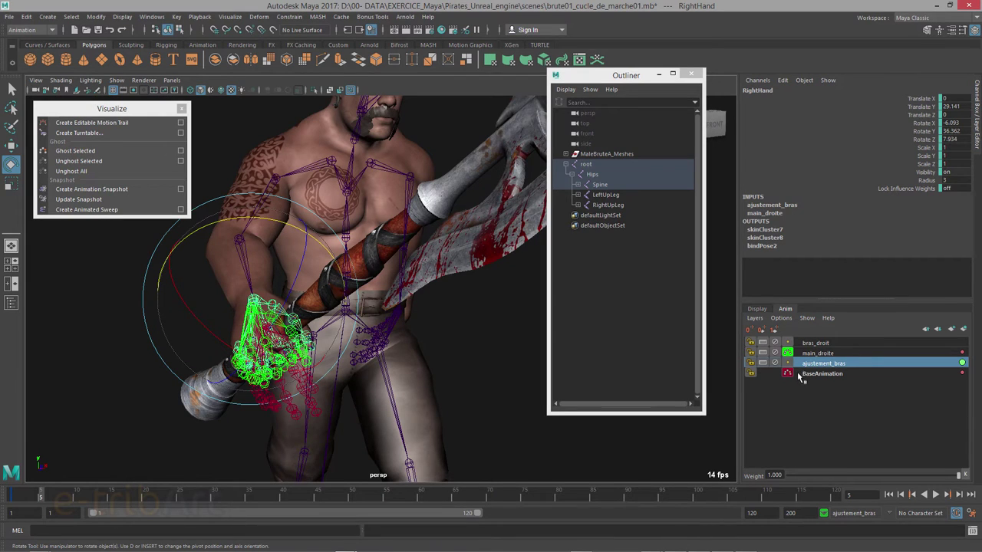
Hide the green main_droite hand ghost and try Ghost Selected from the visualization tools
left_click(788, 373)
left_click(787, 352)
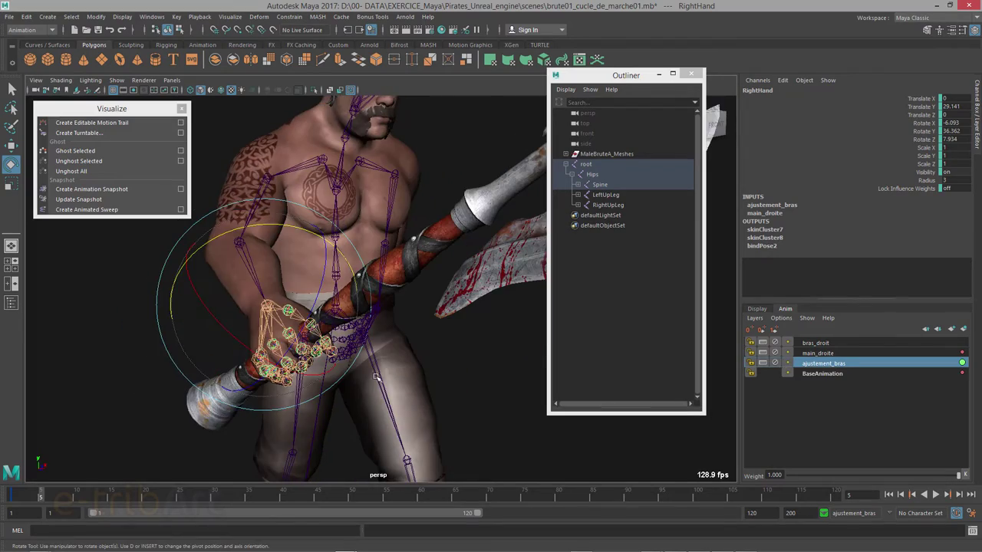
mouse_move(376, 376)
left_mouse_down("alt")
mouse_move(333, 376)
mouse_move(366, 354)
left_mouse_up("alt")
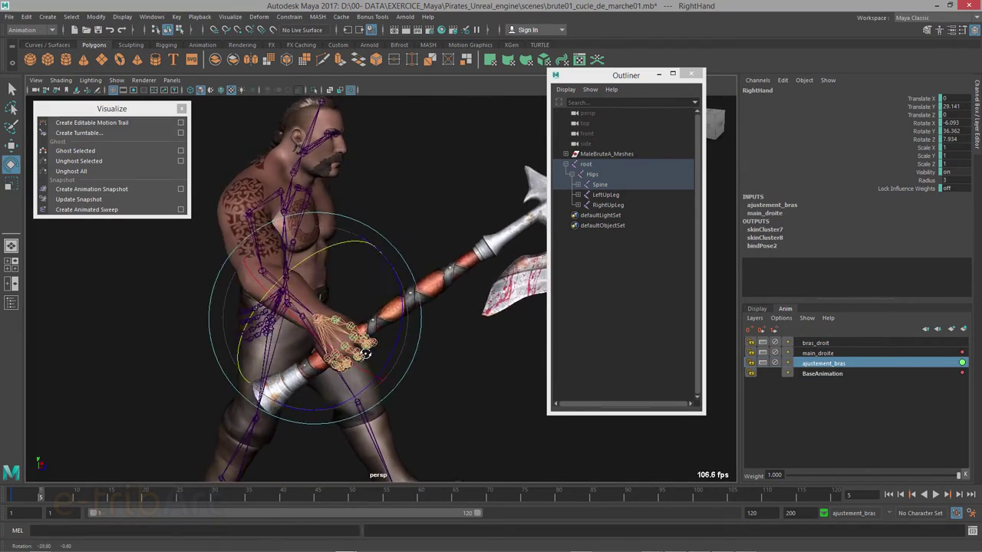
left_click_drag(366, 353, 337, 361, "alt")
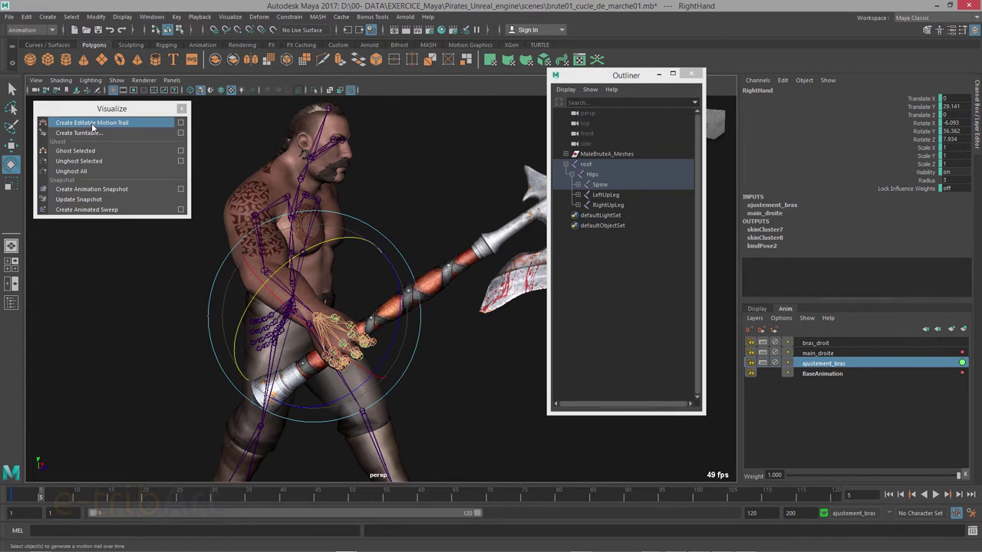
left_click_drag(88, 114, 110, 113)
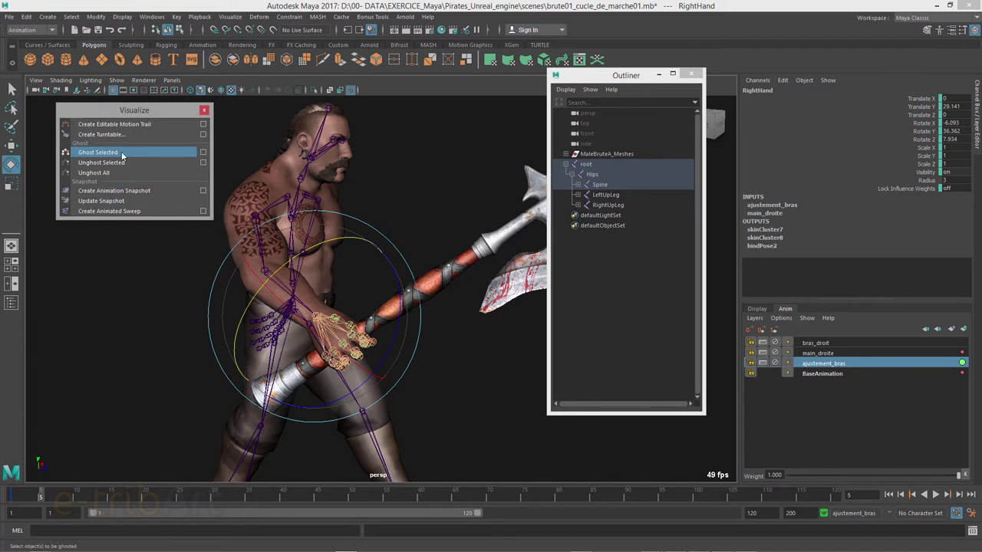
left_click(87, 154)
left_click_drag(145, 110, 117, 105)
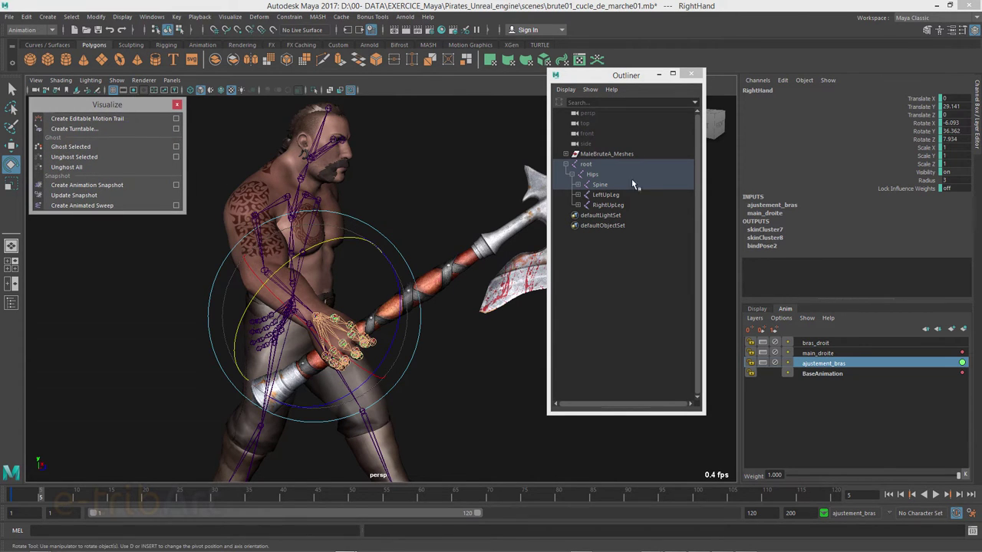
Select the skeleton from root to RightUpLeg and open the Ghost Options dialog
left_click(588, 165)
left_click(608, 205, "shift")
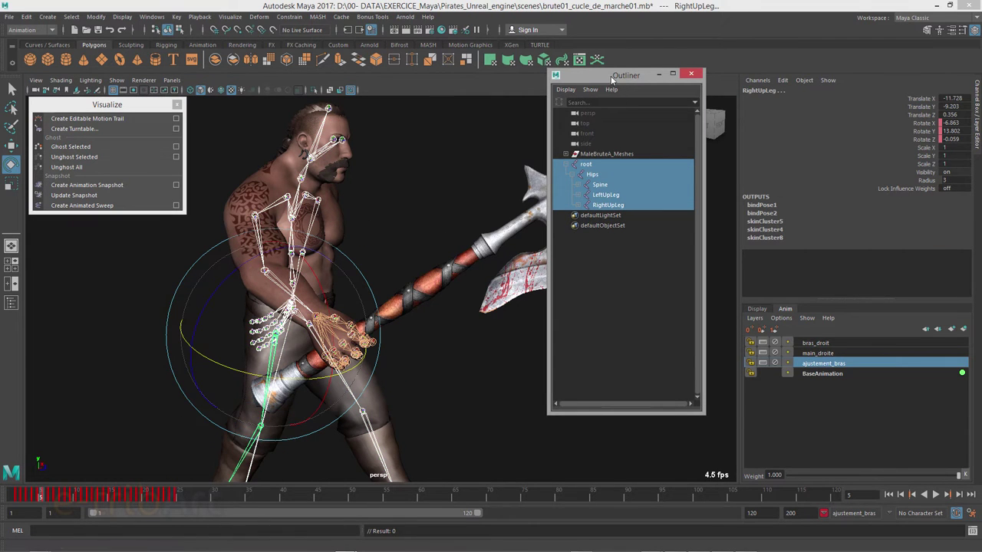
left_click_drag(612, 75, 719, 80)
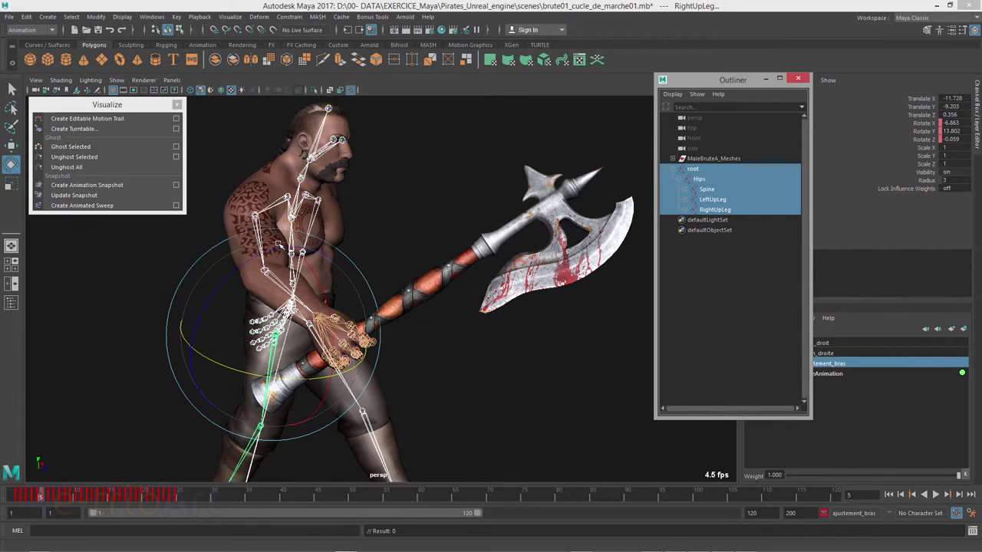
mouse_move(297, 281)
left_mouse_down("alt")
mouse_move(314, 274)
mouse_move(282, 267)
left_mouse_up("alt")
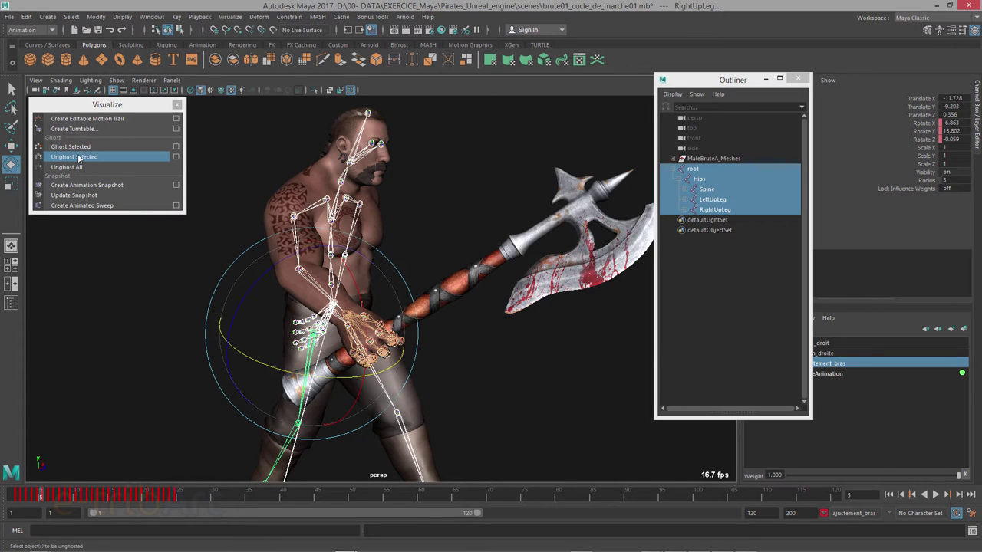
left_click(176, 148)
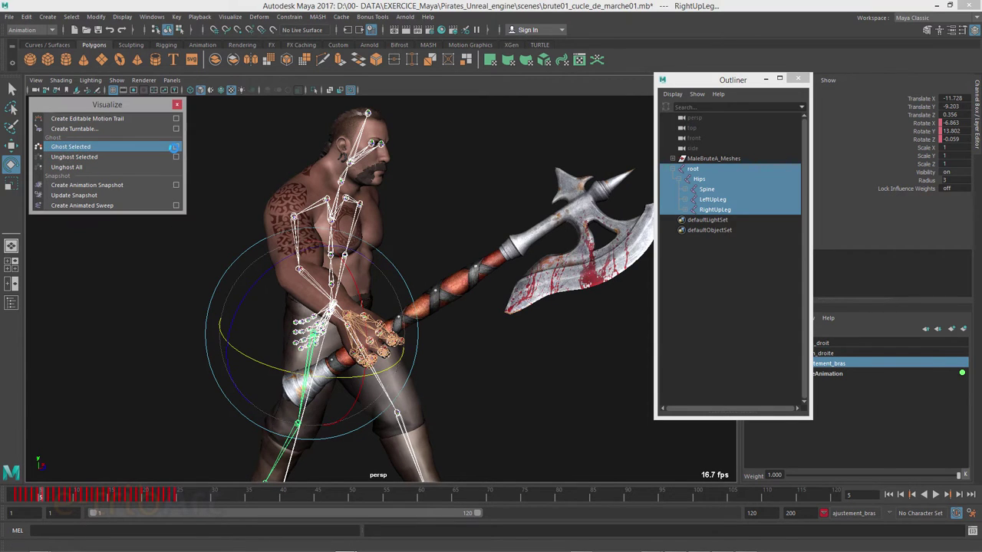
left_click_drag(766, 79, 708, 151)
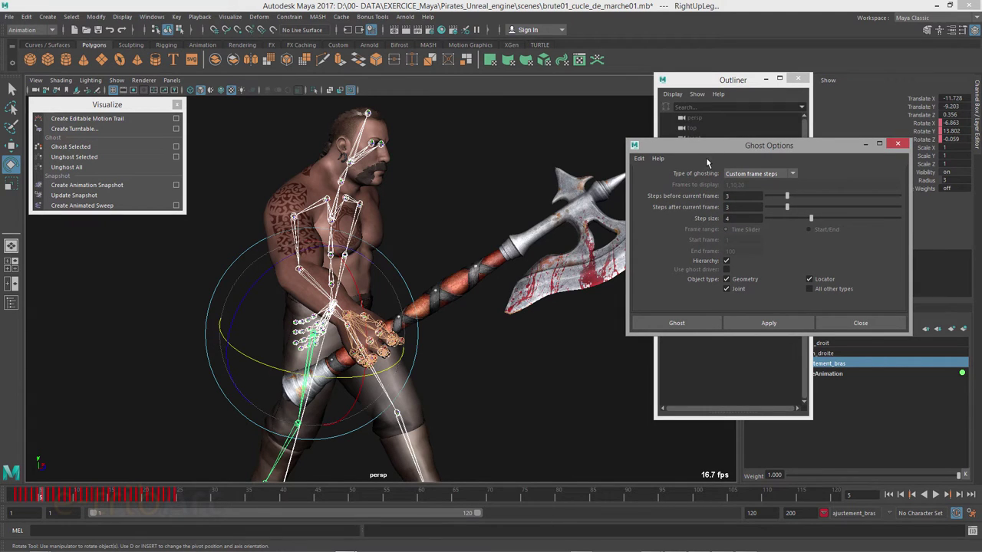
Apply skeleton ghosting with custom frame steps: 3 before, 3 after, step size 4
left_click_drag(690, 152, 596, 93)
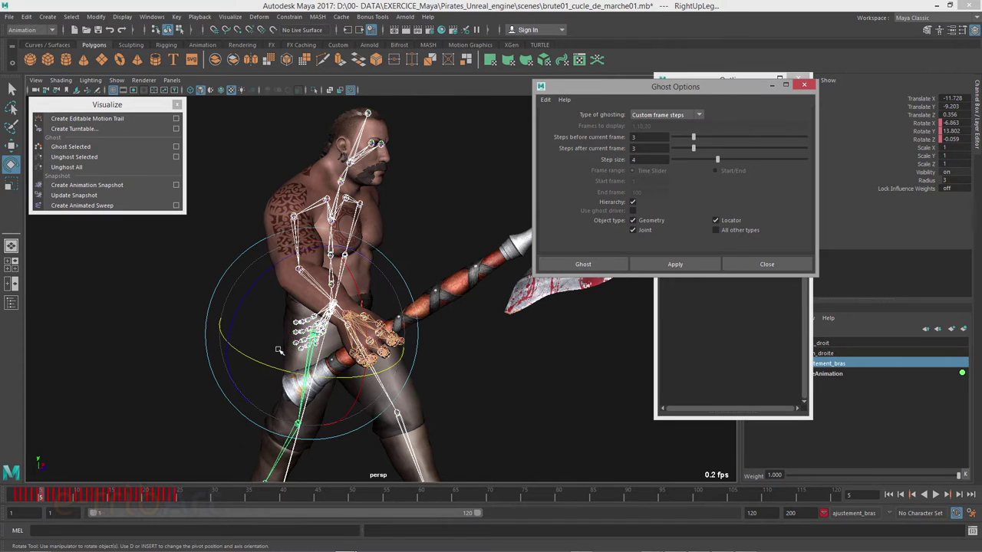
mouse_move(645, 92)
left_mouse_down()
mouse_move(676, 248)
mouse_move(625, 106)
left_mouse_up()
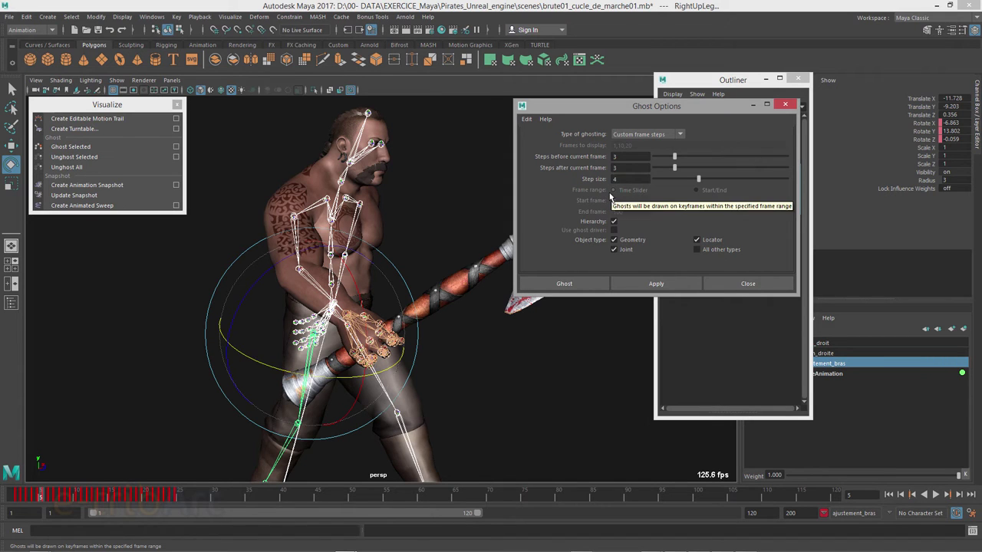
left_click(646, 285)
left_click(646, 285)
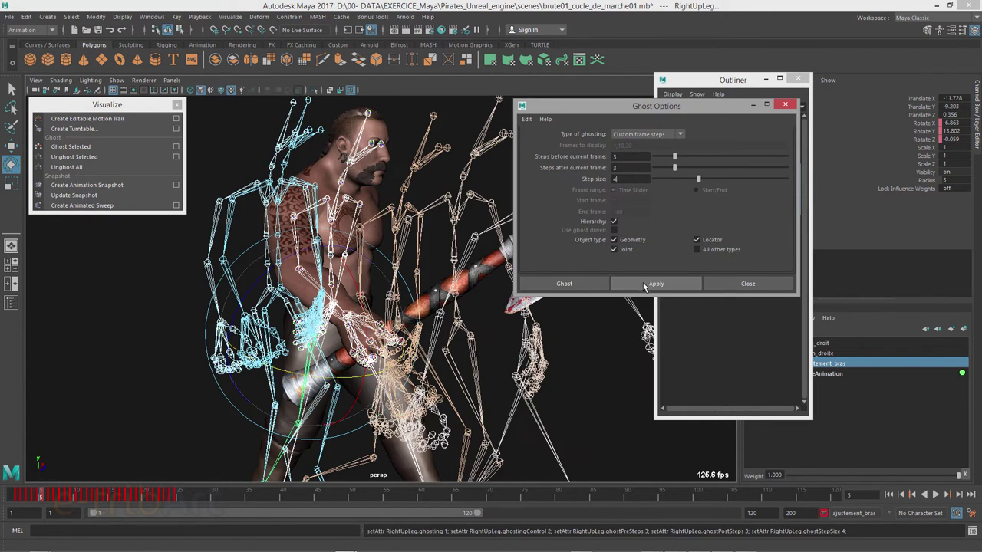
Scrub the ghosted walk from frame 5 to frame 17, orbiting to compare the ghost poses
left_click_drag(611, 105, 750, 111)
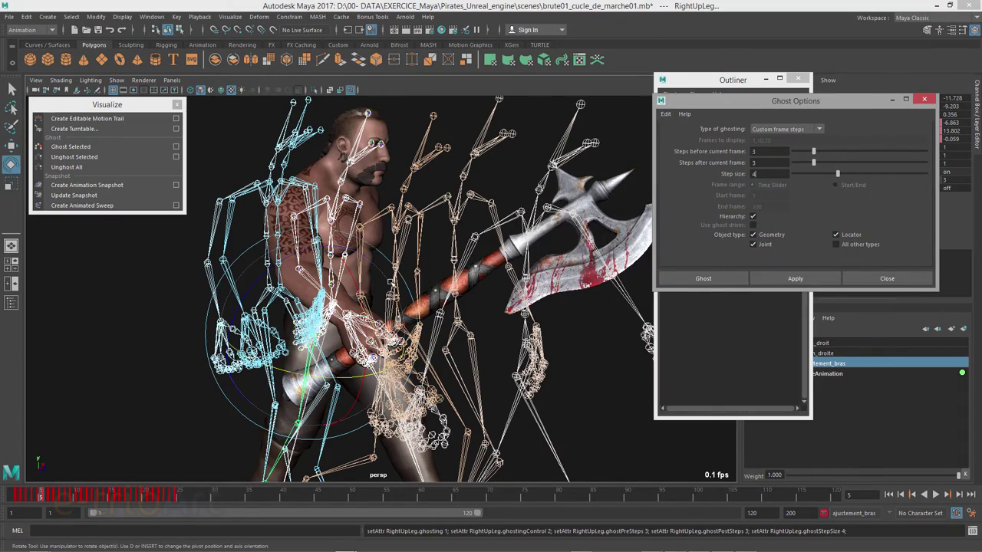
left_click_drag(390, 283, 434, 273, "alt")
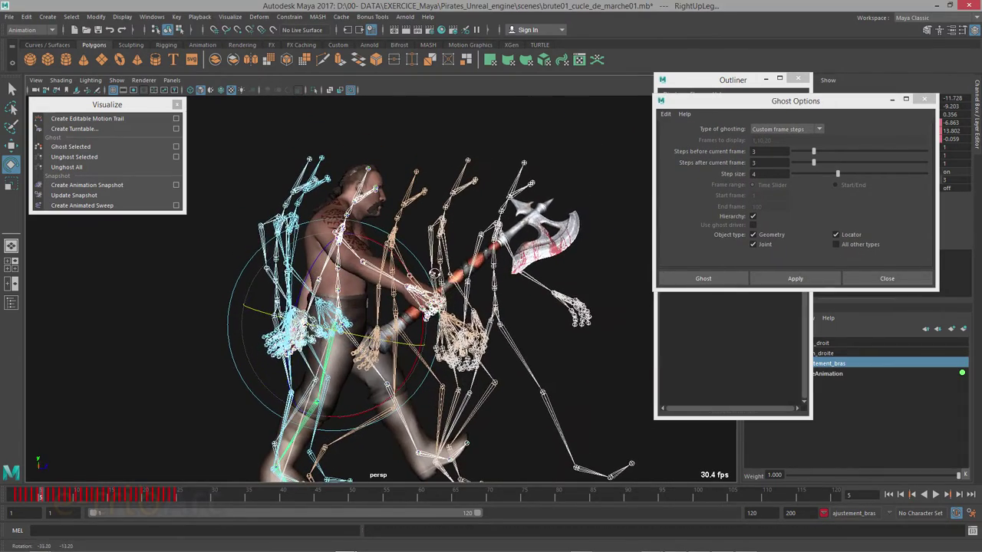
mouse_move(36, 505)
left_mouse_down()
mouse_move(90, 499)
mouse_move(127, 509)
mouse_move(119, 498)
mouse_move(43, 499)
mouse_move(129, 498)
left_mouse_up()
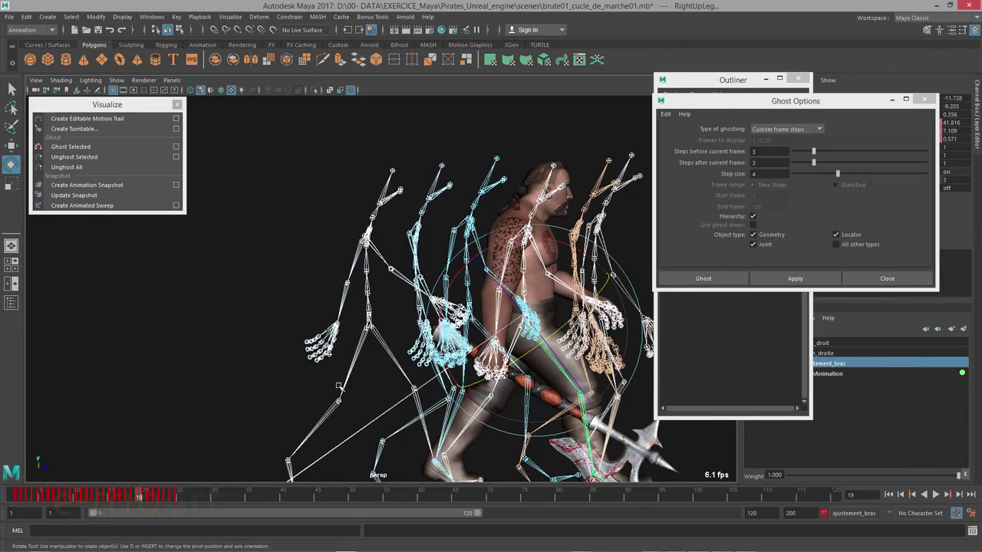
mouse_move(270, 389)
left_mouse_down("alt")
mouse_move(389, 368)
mouse_move(466, 401)
mouse_move(478, 379)
mouse_move(336, 382)
mouse_move(351, 379)
mouse_move(396, 320)
mouse_move(376, 329)
left_mouse_up("alt")
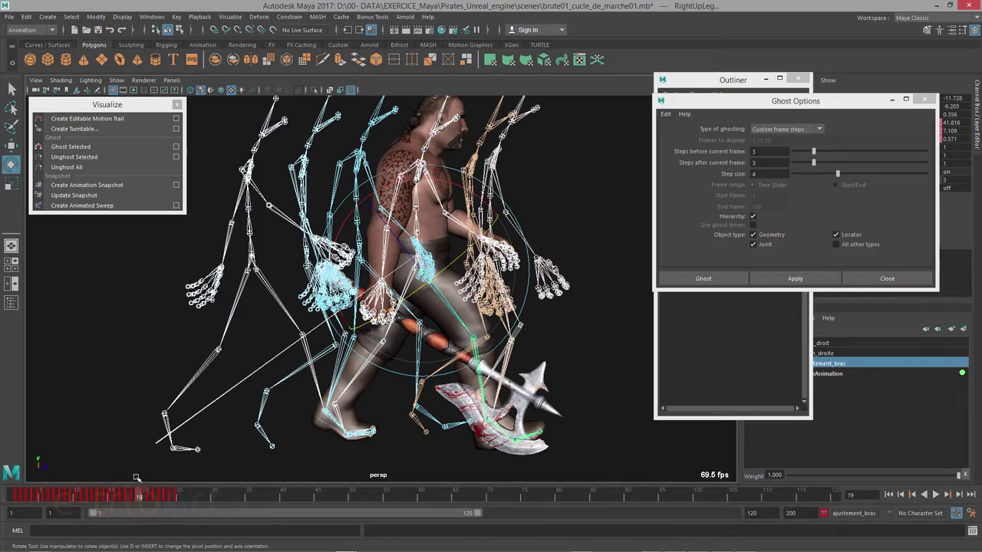
left_click_drag(140, 499, 119, 491)
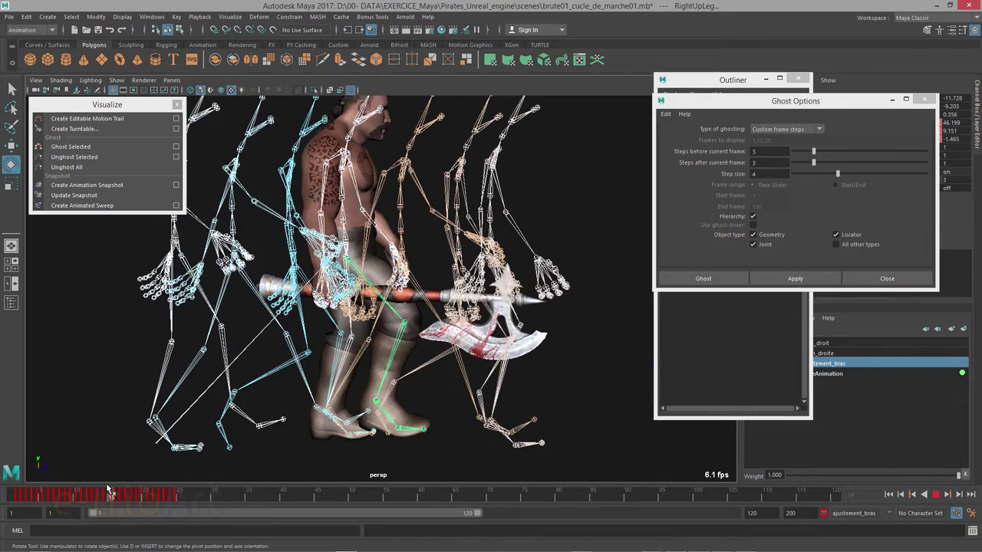
left_click_drag(109, 489, 124, 493)
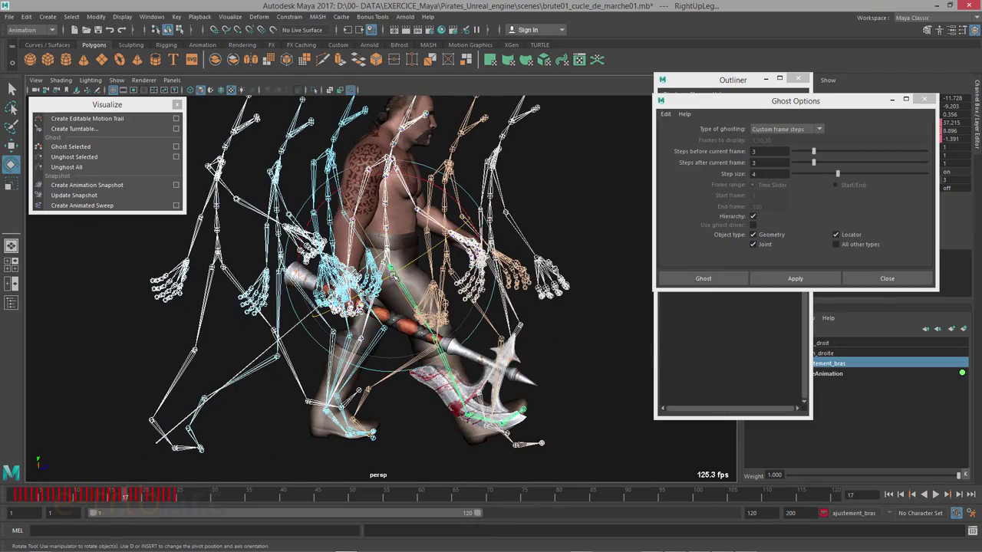
left_click_drag(384, 307, 599, 299, "alt")
left_click_drag(770, 104, 636, 100)
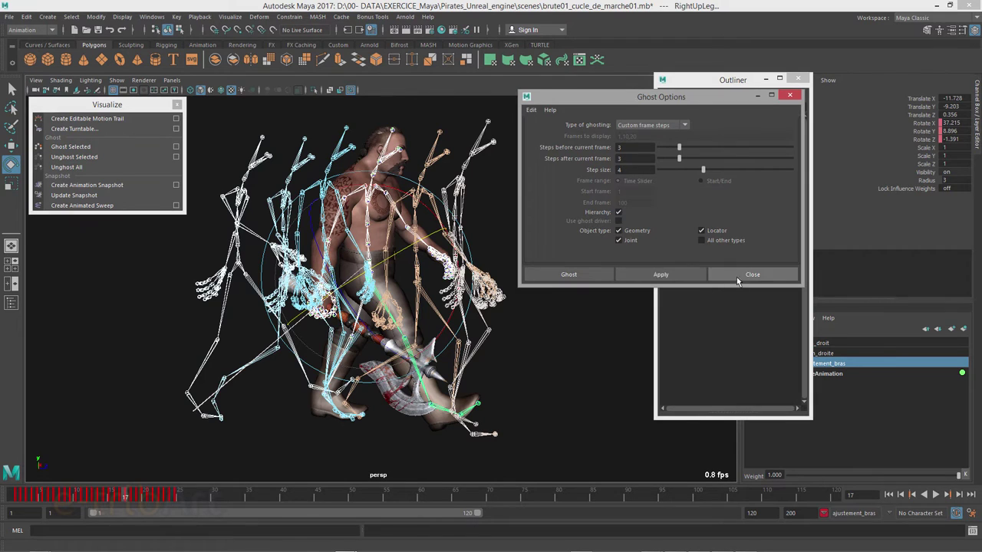
Unghost all skeleton copies and play the walk, stopping at frame 12
left_click(74, 171)
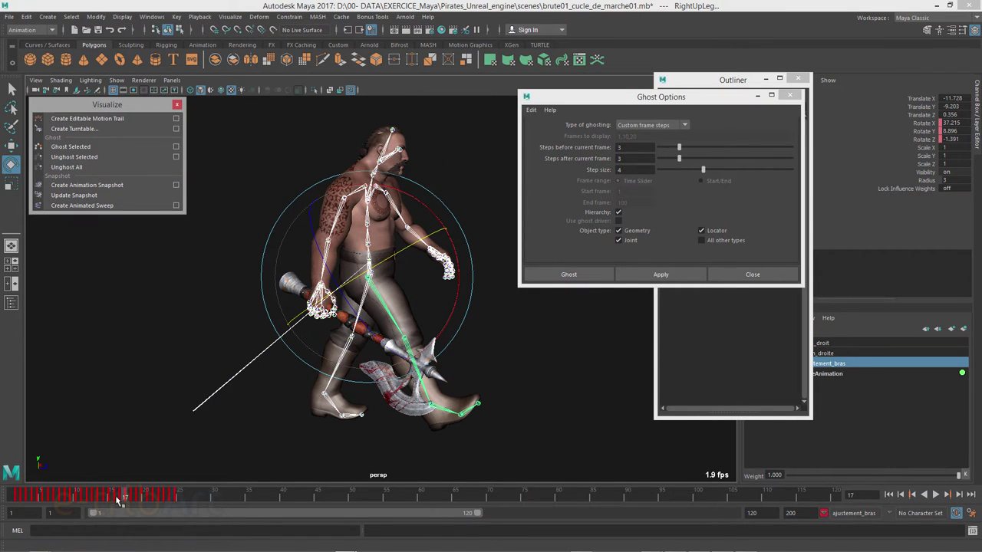
key("alt+v")
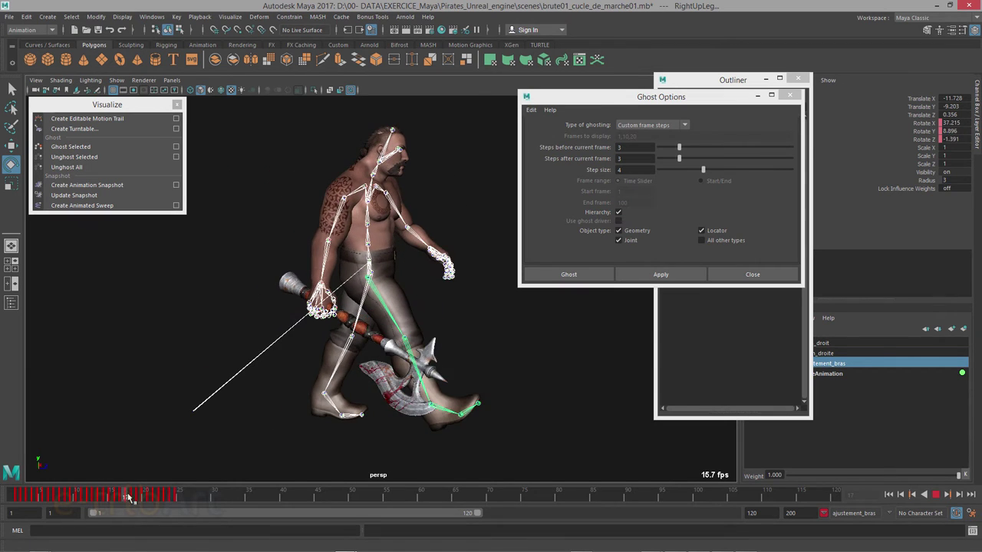
key("alt+v")
mouse_move(208, 454)
left_mouse_down("alt")
mouse_move(249, 397)
mouse_move(323, 378)
left_mouse_up("alt")
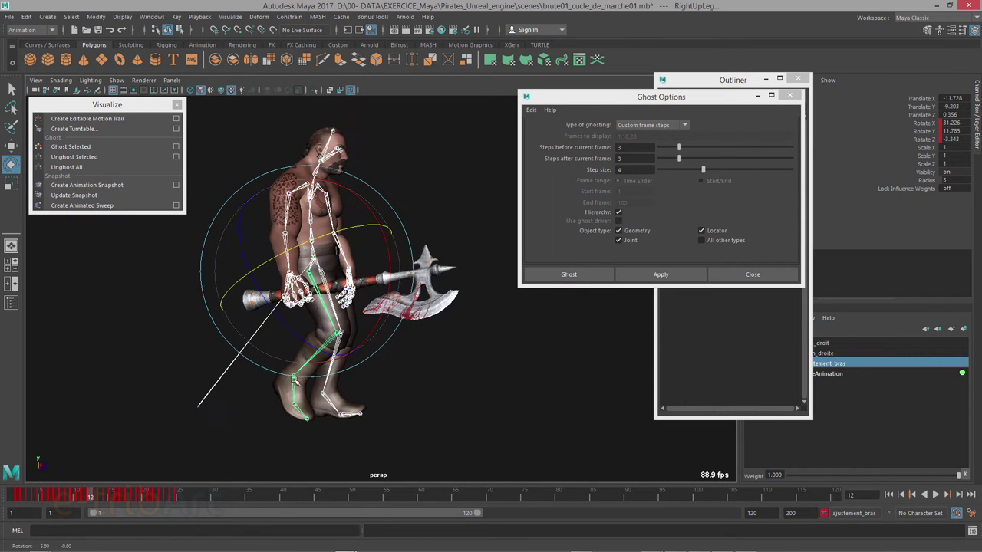
left_click(466, 379)
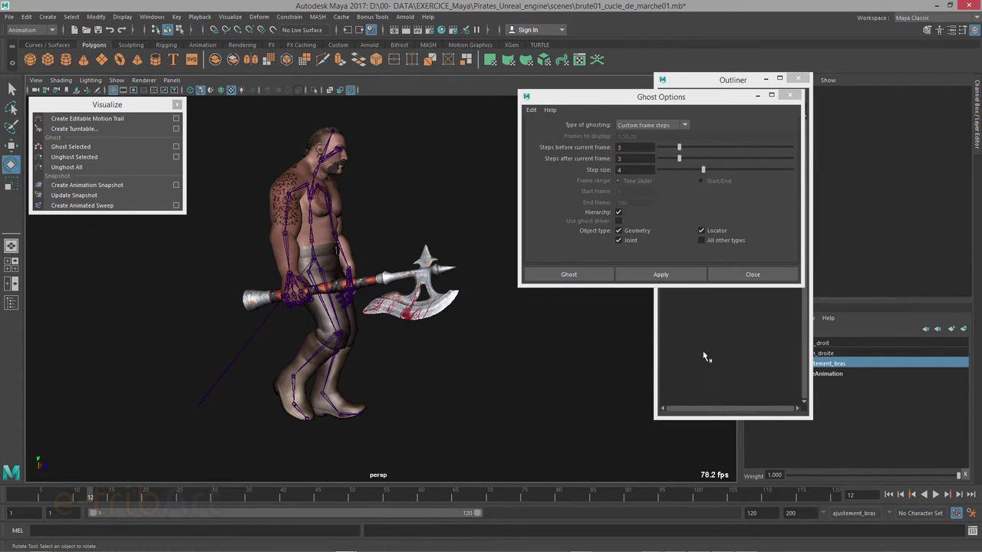
Close Ghost Options and select the Hips joint in the Outliner
left_click(753, 274)
left_click(699, 179)
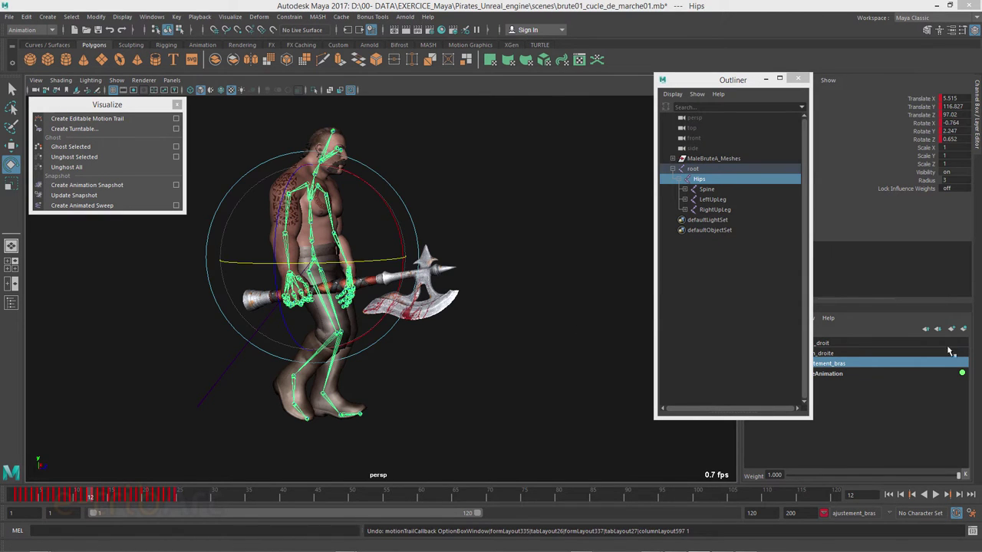
mouse_move(441, 298)
left_mouse_down("alt")
mouse_move(428, 295)
mouse_move(438, 290)
left_mouse_up("alt")
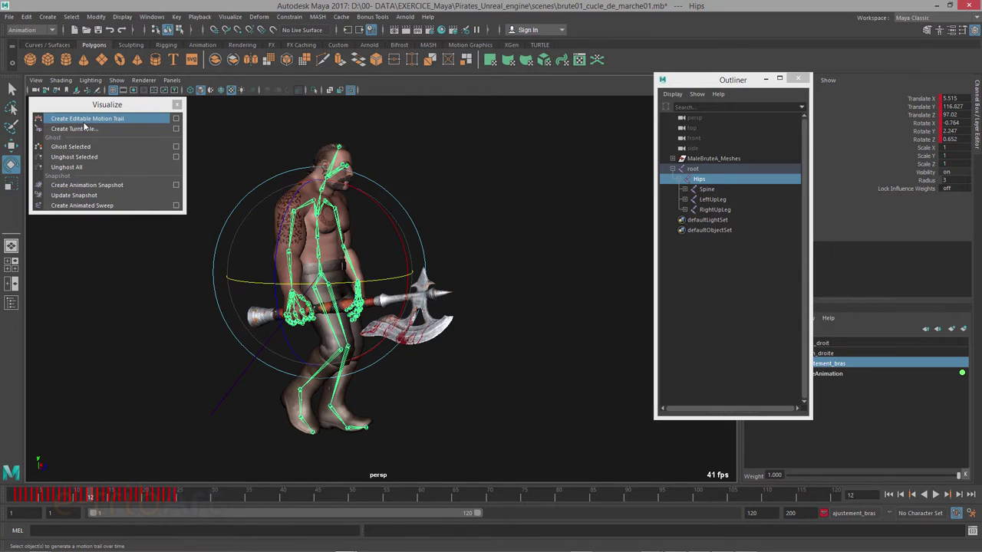
left_click_drag(129, 106, 140, 114)
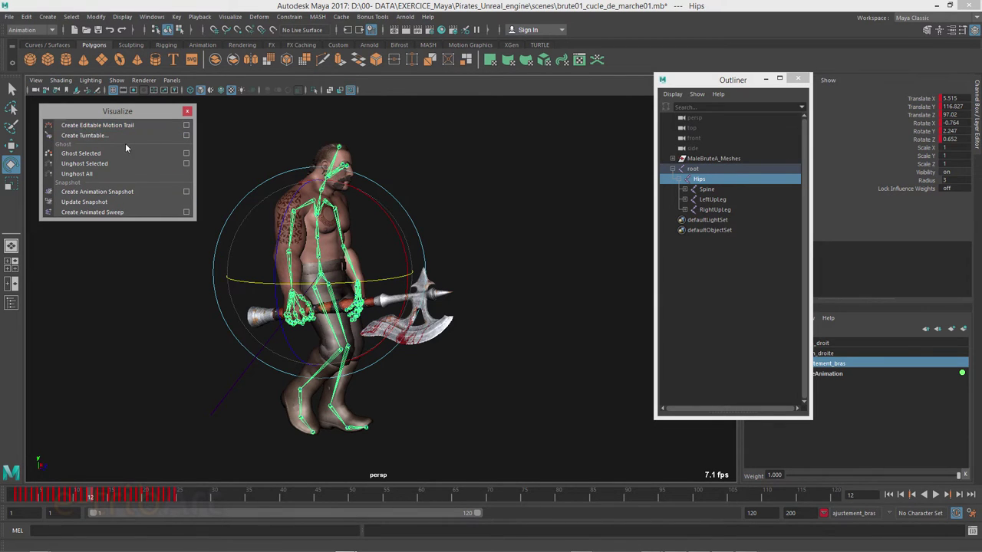
left_click(151, 17)
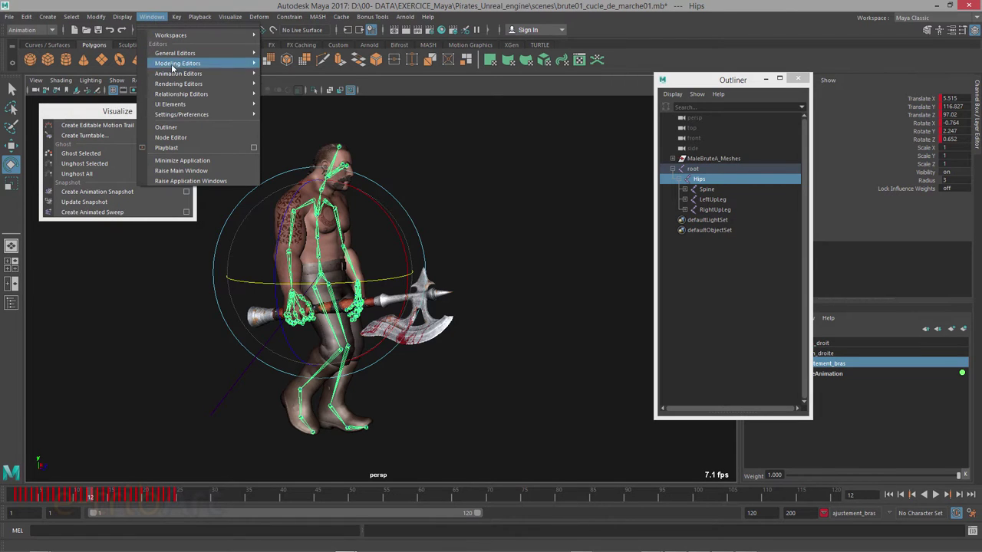
mouse_move(178, 74)
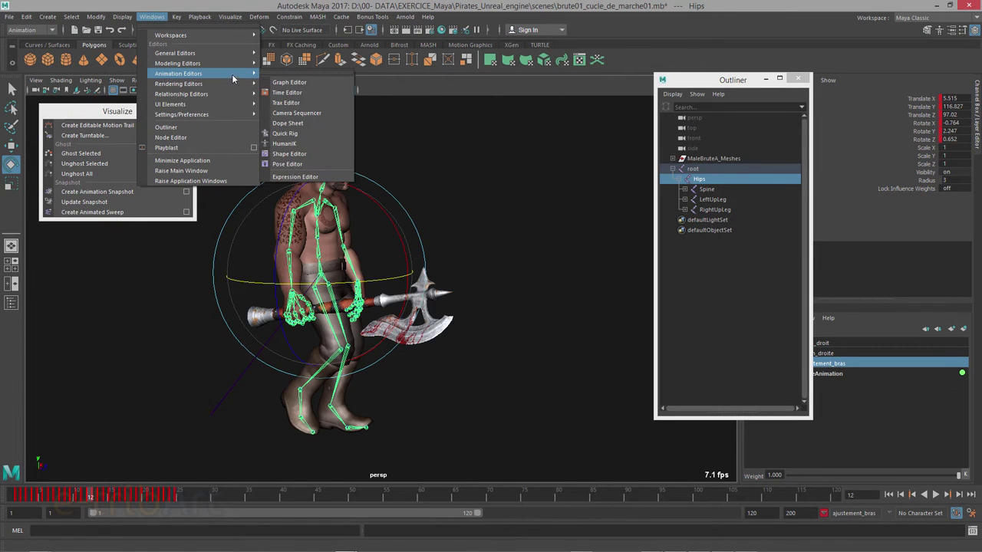
Open the Graph Editor and frame the isolated Hips Translate Y curve
left_click(280, 92)
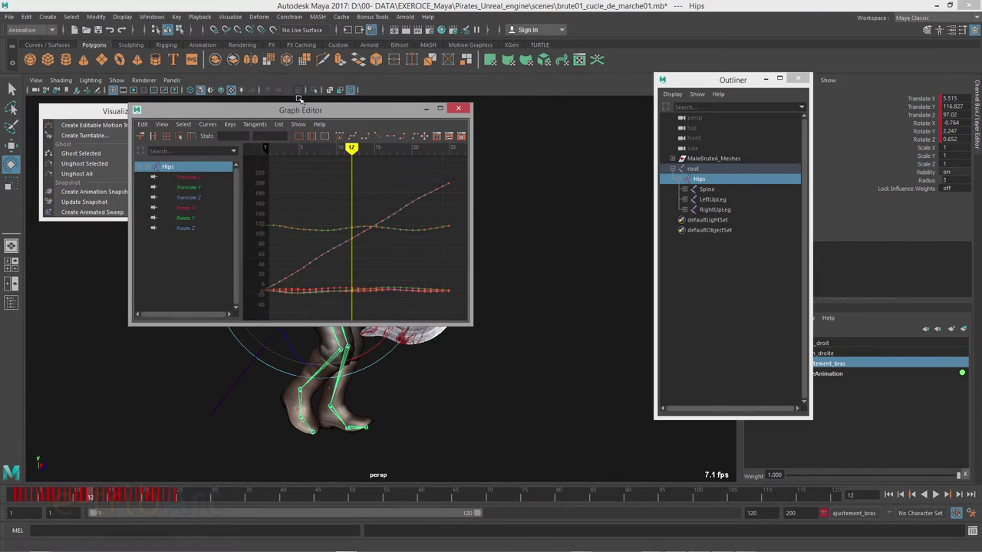
mouse_move(298, 104)
left_mouse_down()
mouse_move(660, 48)
mouse_move(639, 47)
left_mouse_up()
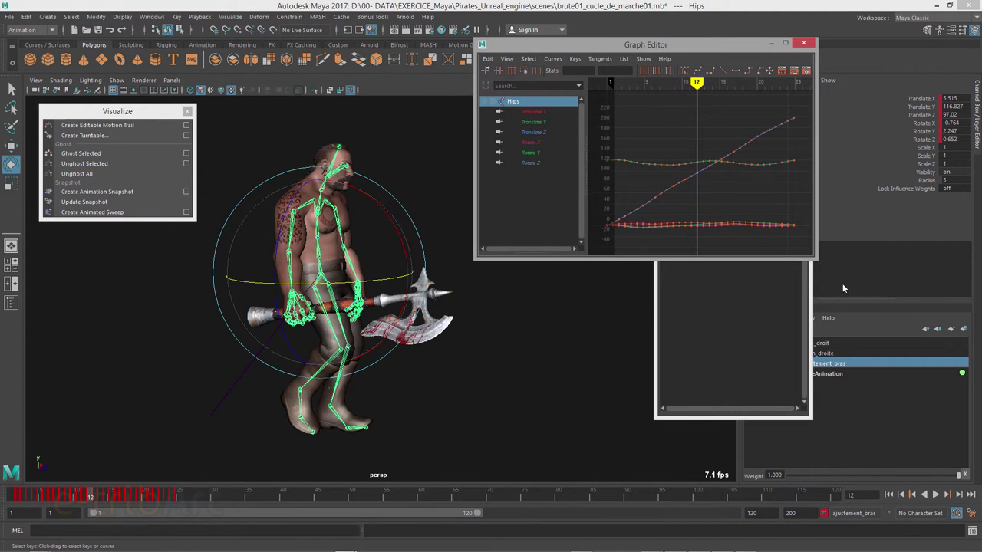
left_click_drag(813, 261, 950, 364)
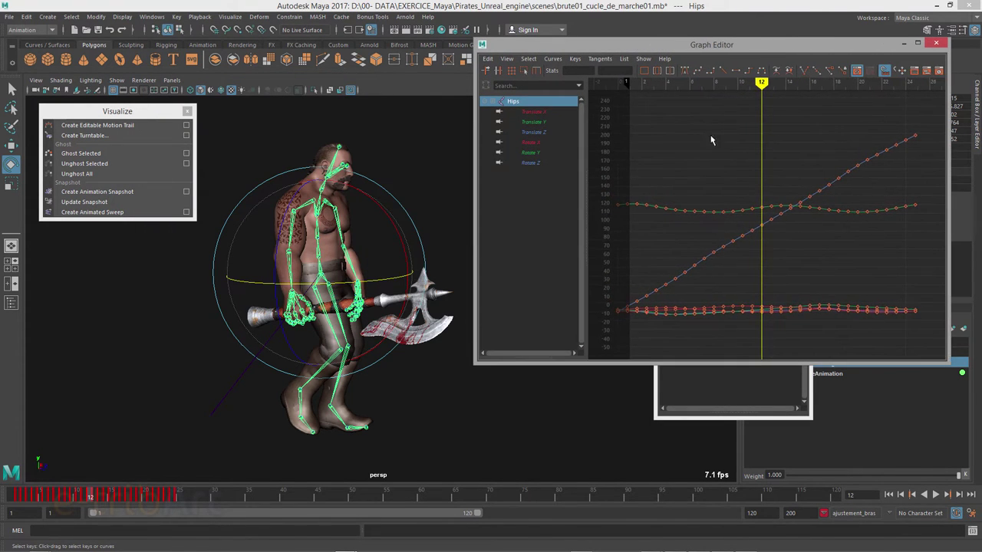
left_click(532, 133)
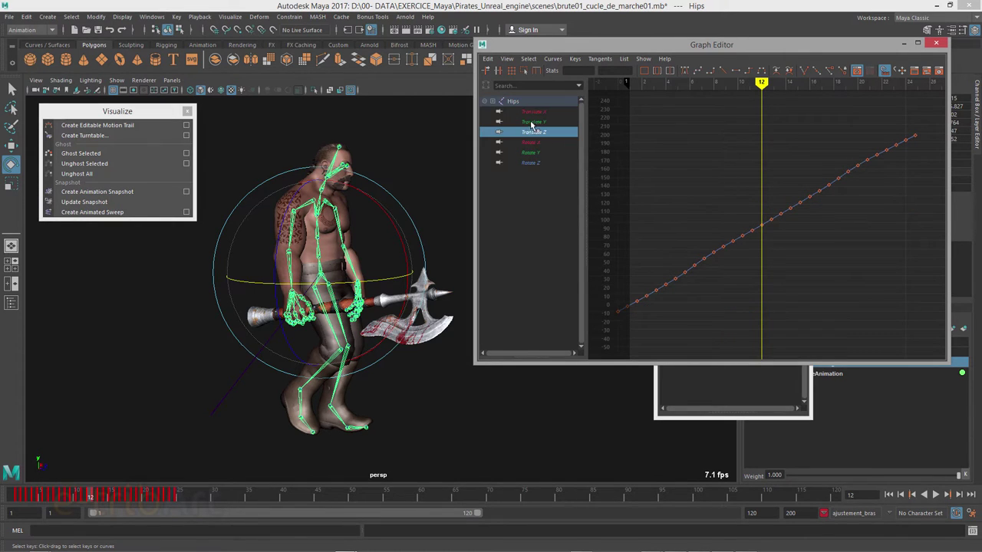
left_click(532, 123)
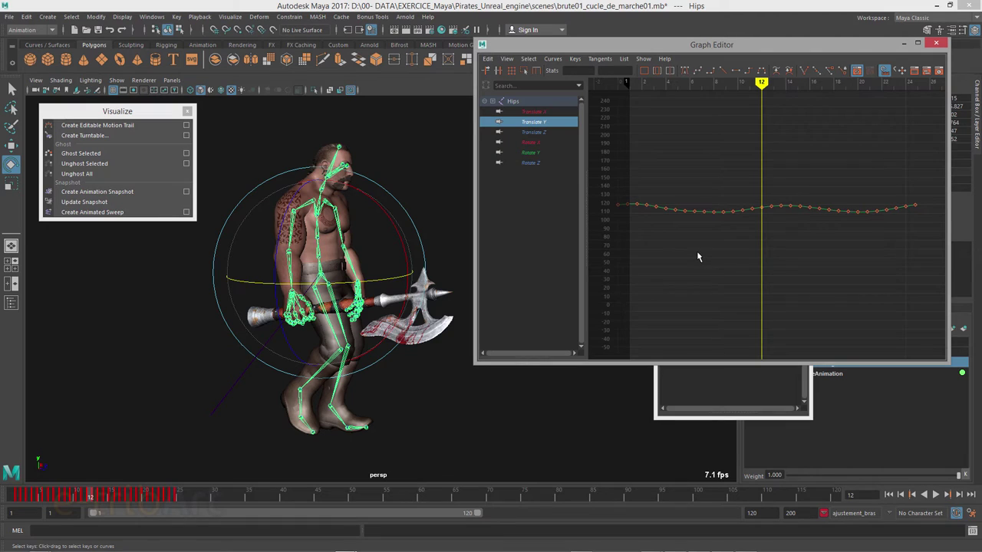
key("f")
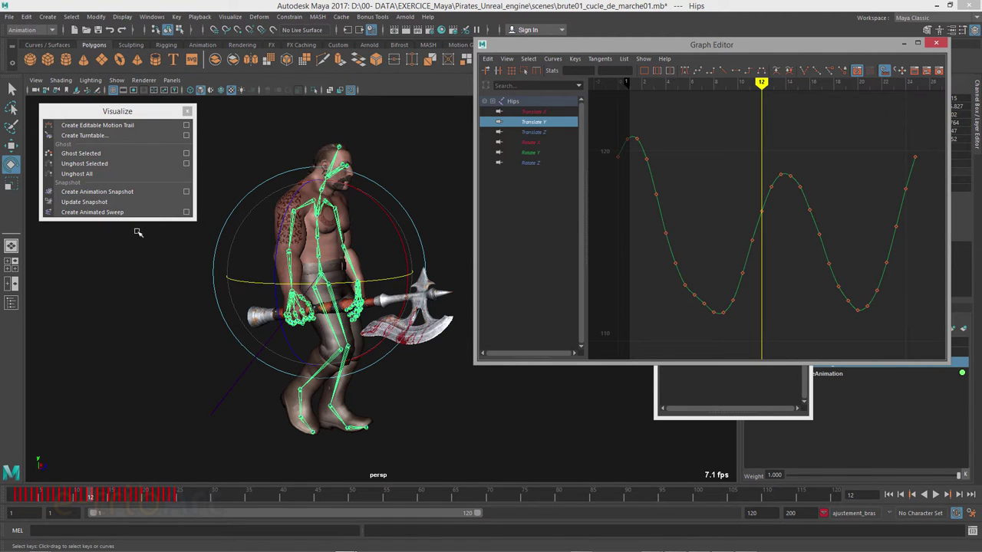
Scrub to frame 10 to check the hip bounce, then close the Graph Editor
left_click_drag(728, 51, 721, 127)
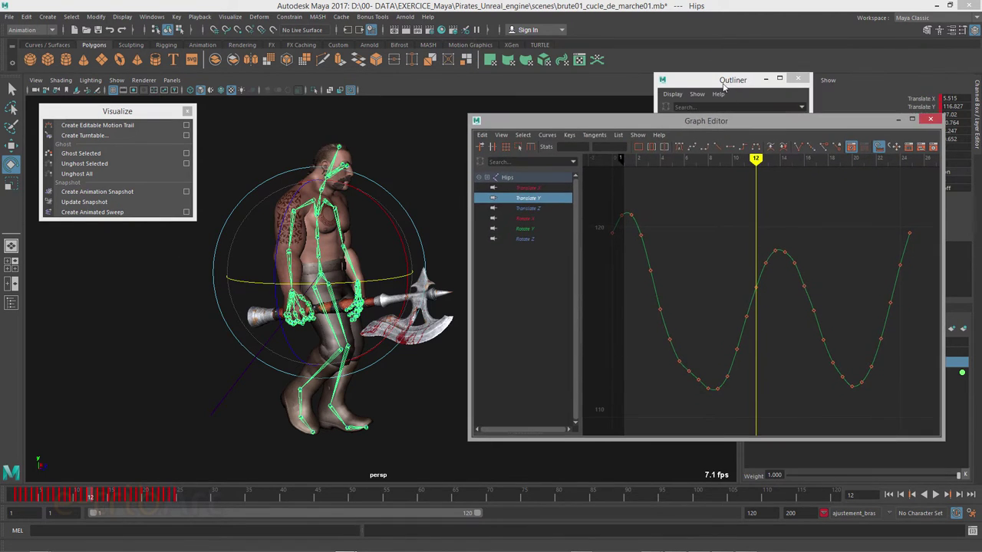
left_click_drag(720, 72, 111, 104)
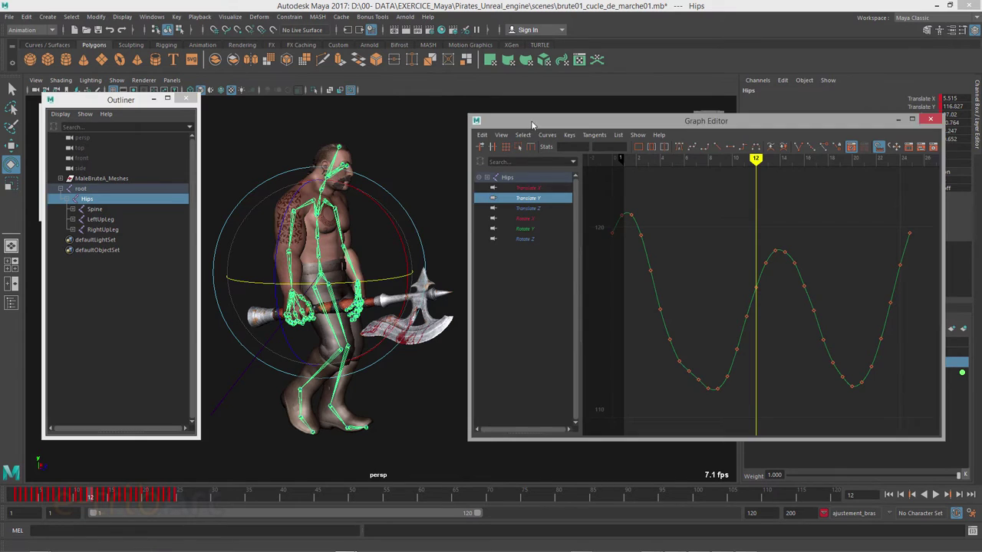
mouse_move(531, 120)
left_mouse_down()
mouse_move(544, 35)
mouse_move(532, 70)
left_mouse_up()
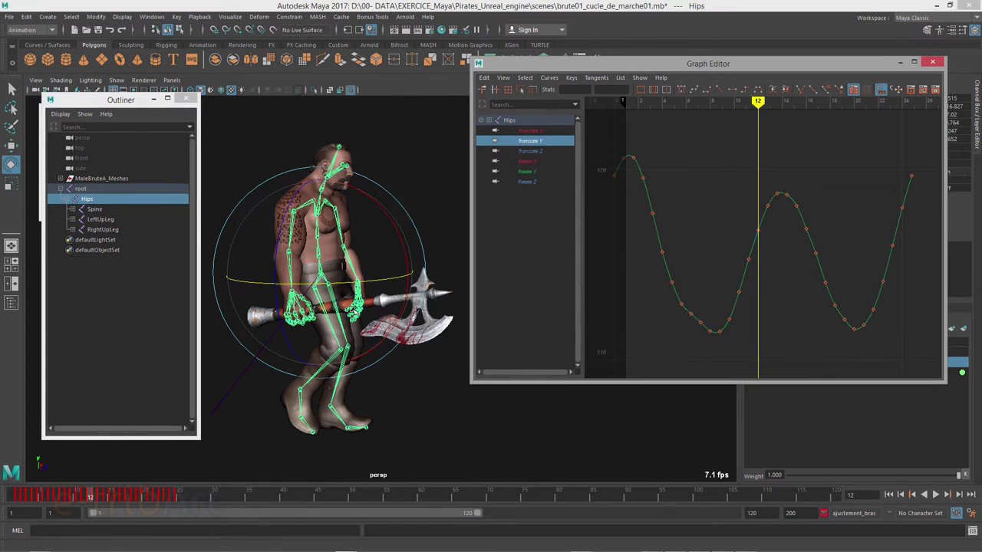
left_click_drag(355, 311, 272, 353, "alt")
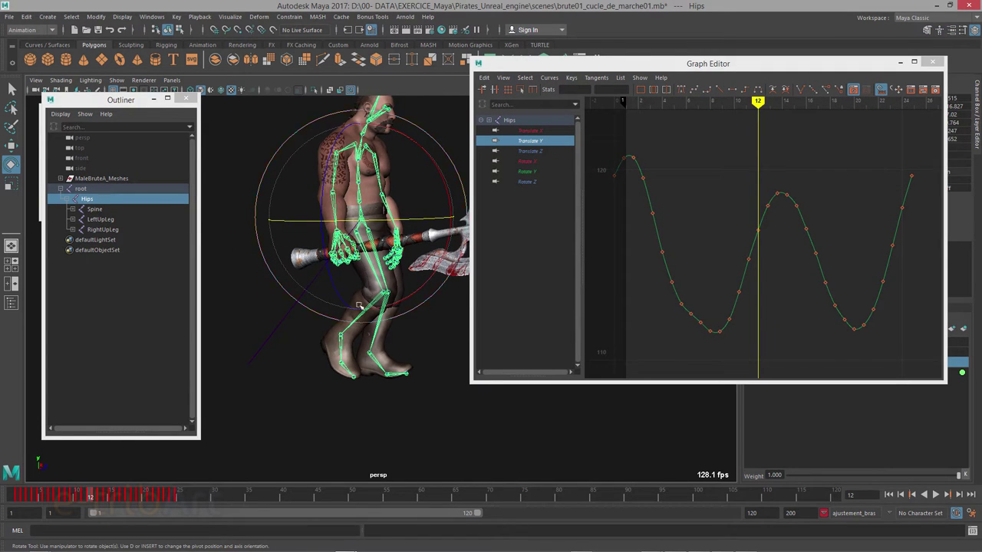
left_click(97, 201)
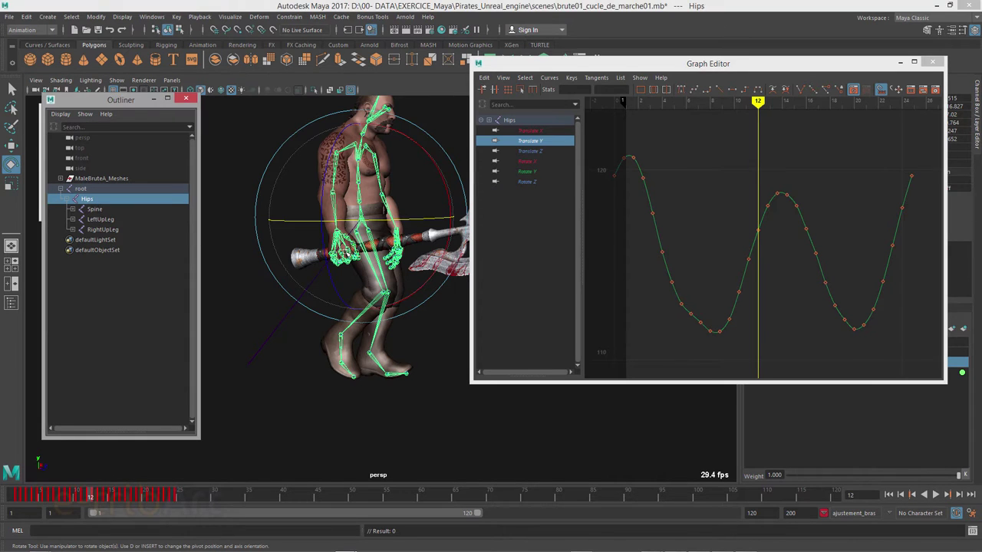
mouse_move(347, 254)
left_mouse_down("alt")
mouse_move(290, 306)
mouse_move(309, 278)
left_mouse_up("alt")
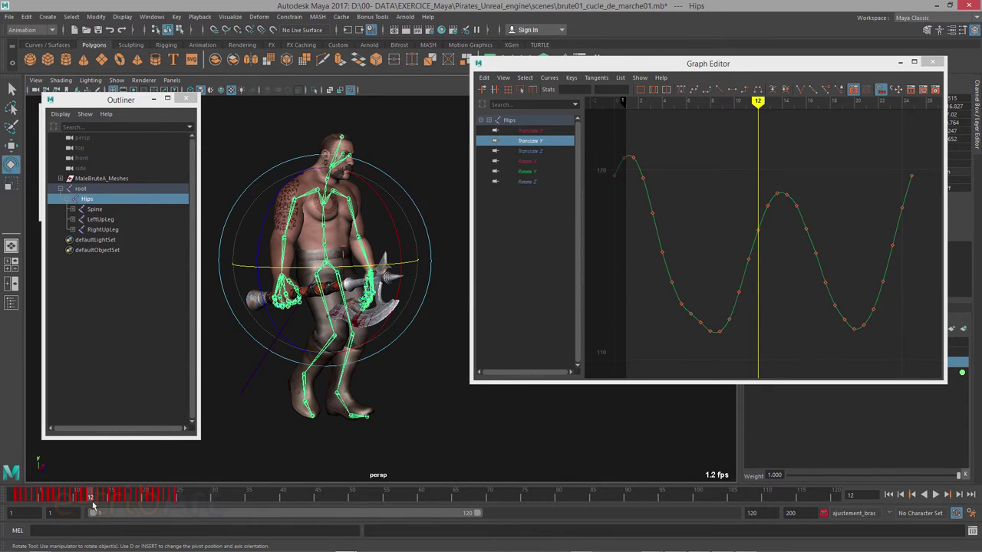
left_click_drag(93, 500, 74, 491)
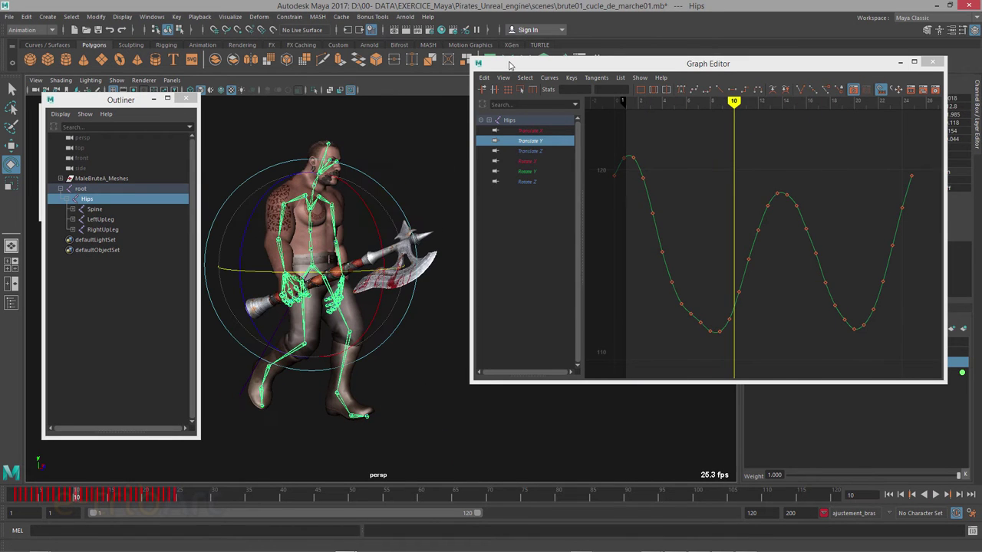
left_click_drag(500, 63, 491, 92)
Create an editable motion trail on the Hips covering frames 1 to 25
left_click_drag(255, 211, 404, 283, "alt")
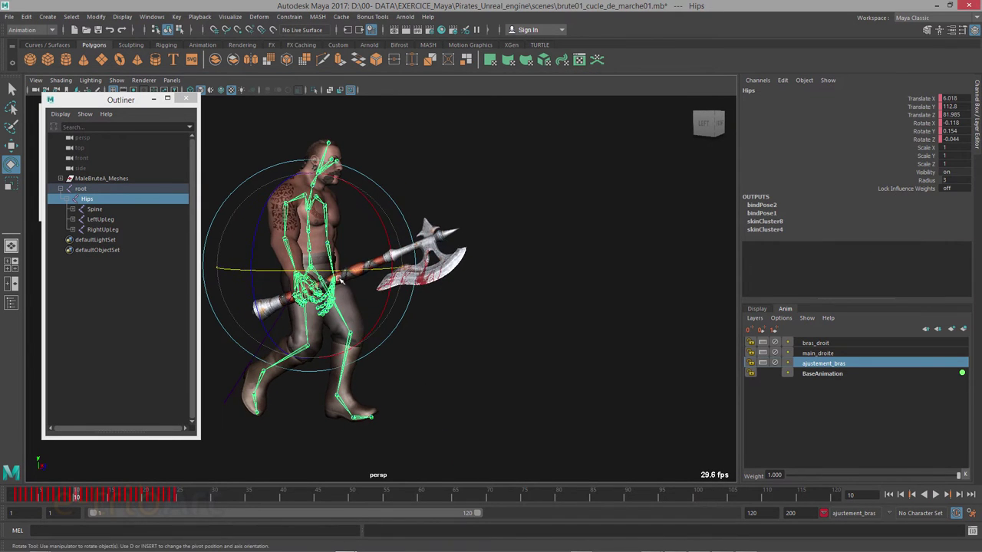
left_click_drag(123, 100, 790, 133)
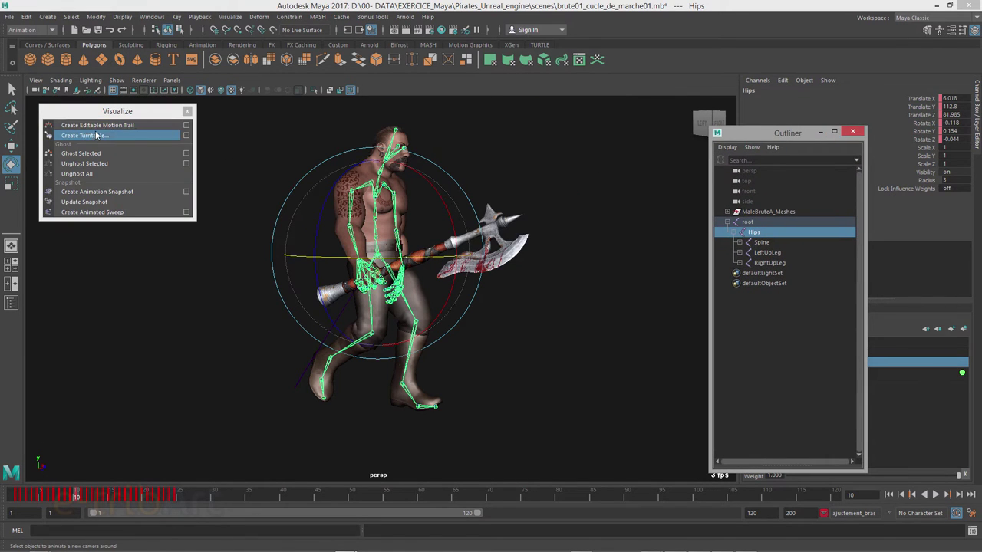
left_click(186, 125)
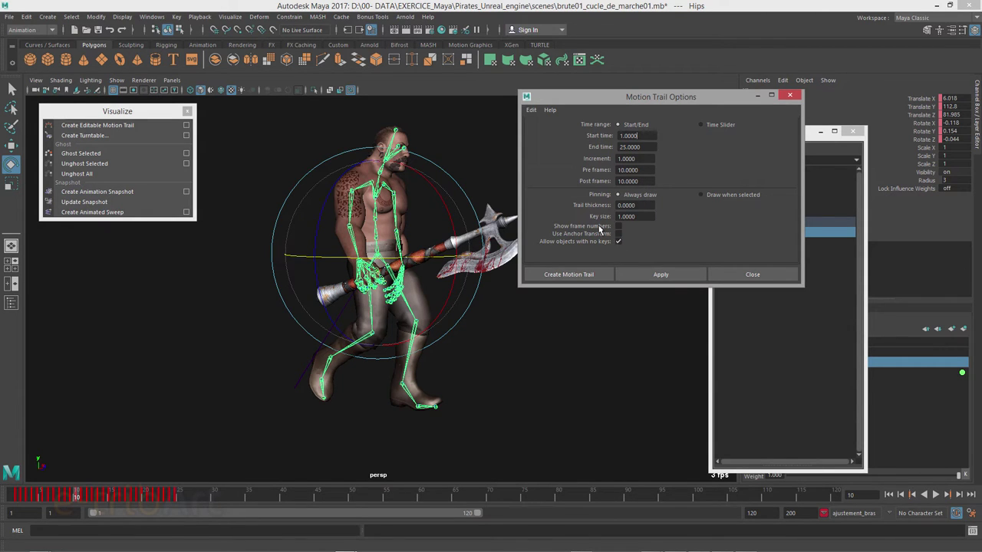
left_click(578, 281)
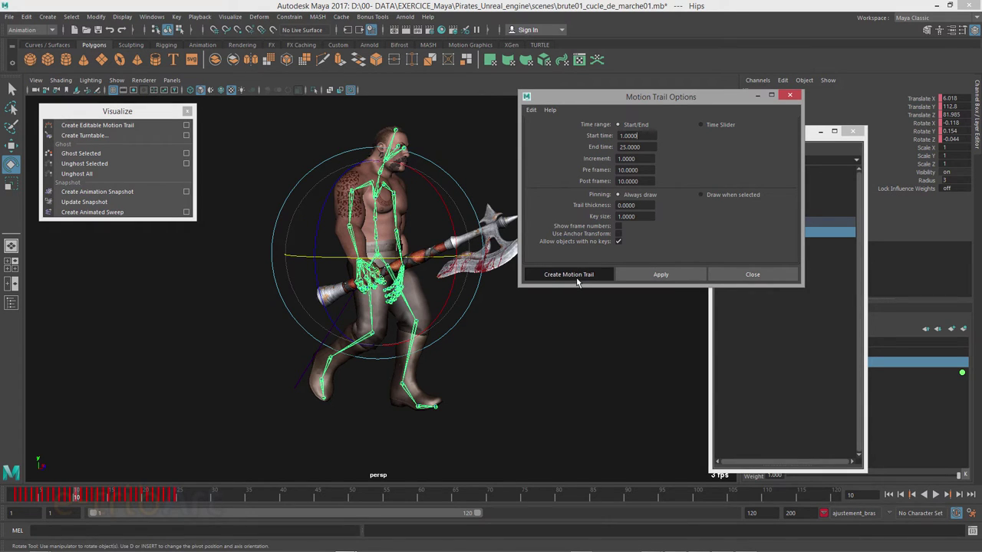
Apply the Hips motion trail and play the walk, stopping at frame 14
left_click(644, 273)
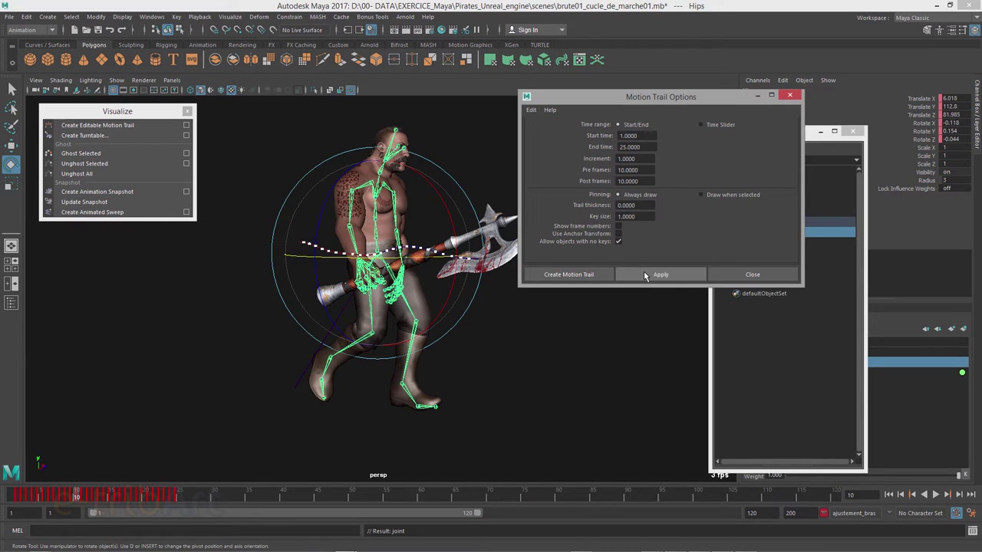
left_click_drag(625, 102, 729, 86)
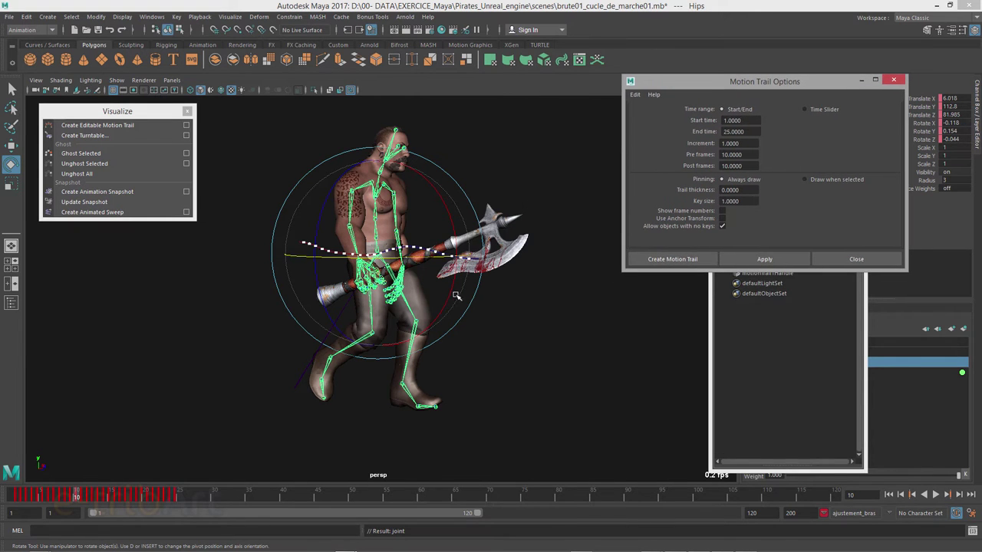
scroll(458, 297, "up", 1)
scroll(437, 278, "up", 2)
mouse_move(421, 284)
left_mouse_down("alt")
mouse_move(439, 299)
mouse_move(431, 296)
left_mouse_up("alt")
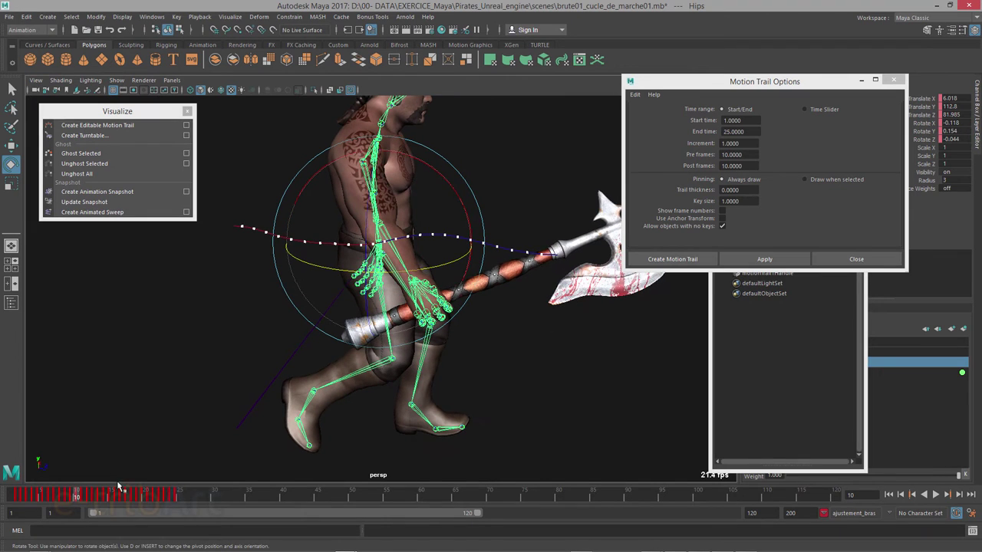
key("alt+v")
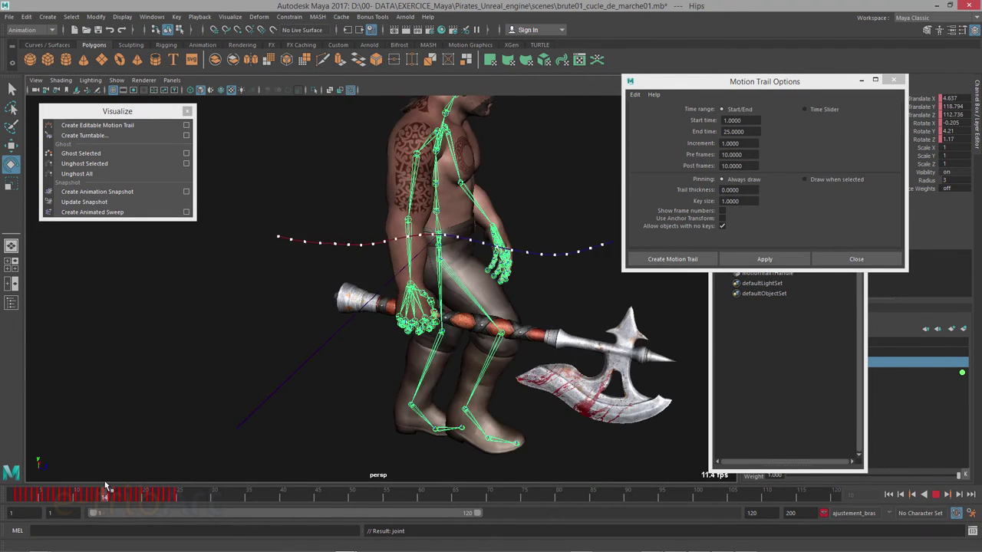
left_click(105, 484)
Check the Hips Translate Y key near frame 14 in the Graph Editor, then close it
right_click_drag(342, 351, 311, 379, "alt")
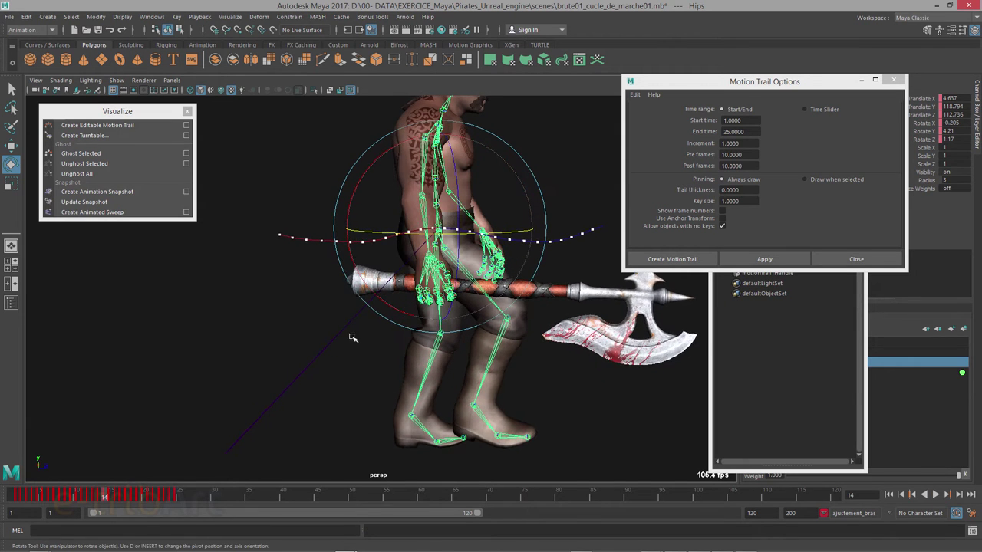
left_click_drag(311, 379, 258, 381, "alt")
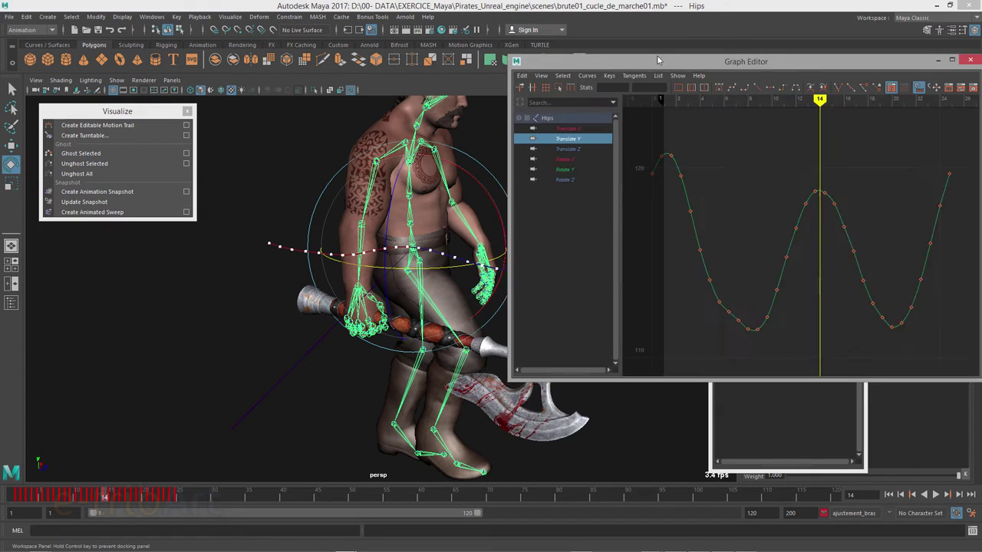
left_click_drag(675, 55, 665, 48)
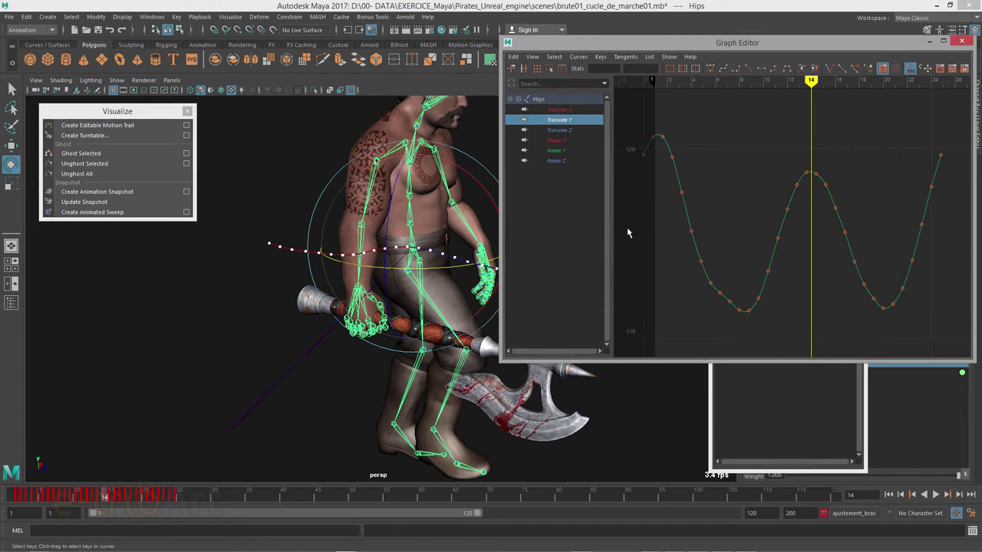
left_click(807, 175)
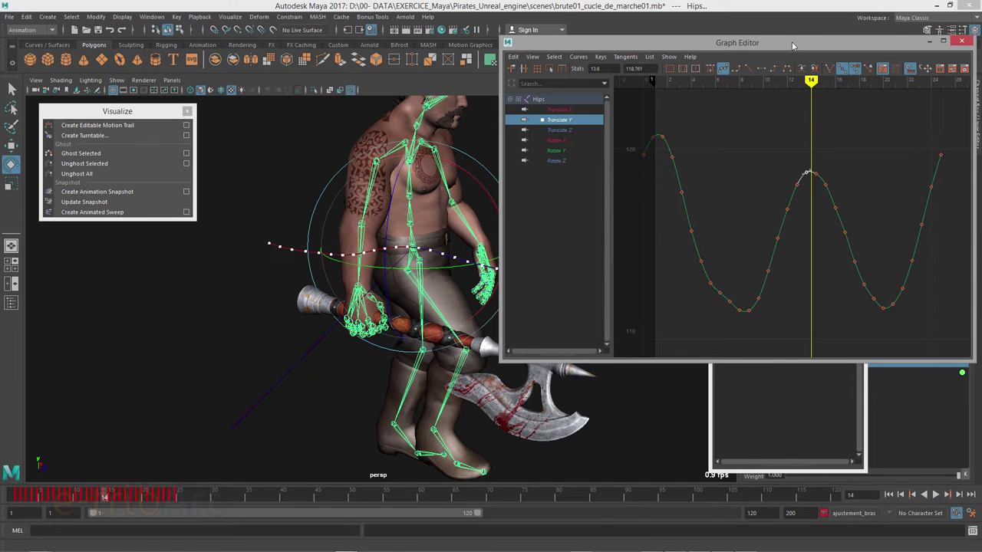
left_click(961, 41)
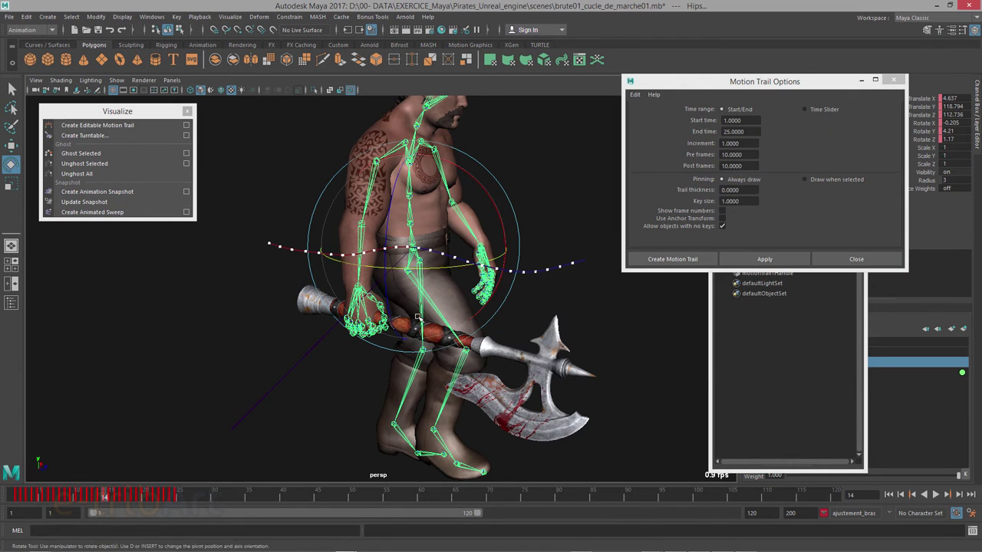
mouse_move(435, 319)
left_mouse_down("alt")
mouse_move(399, 326)
mouse_move(494, 178)
left_mouse_up("alt")
scroll(361, 337, "up", 5)
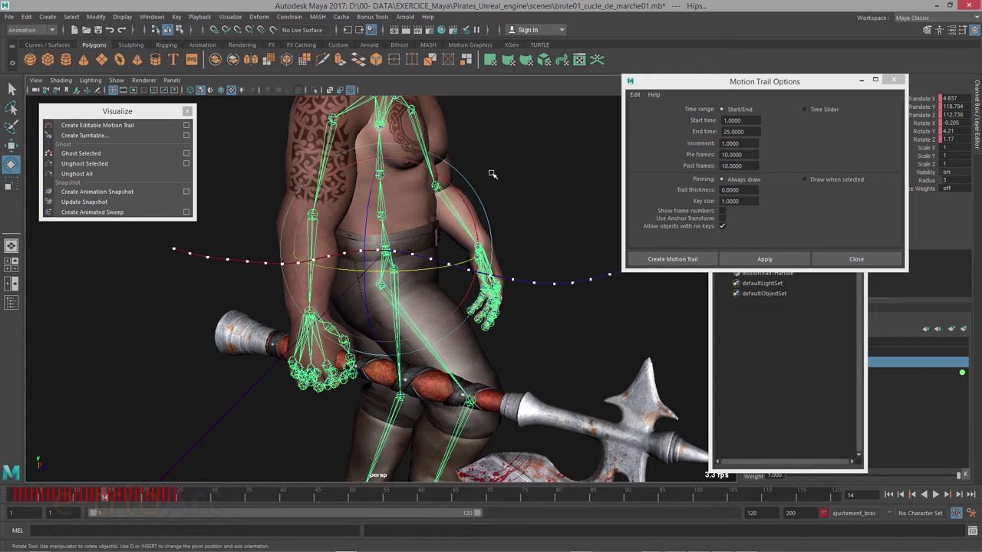
Try raising two Hips motion-trail points with the Move tool, undoing each move
key("w")
left_click(247, 259)
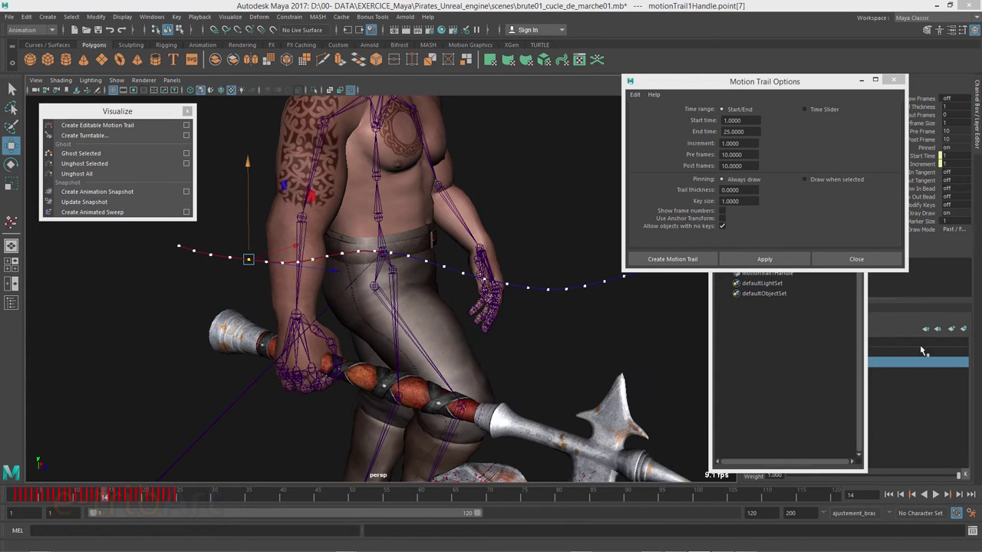
right_click(409, 259)
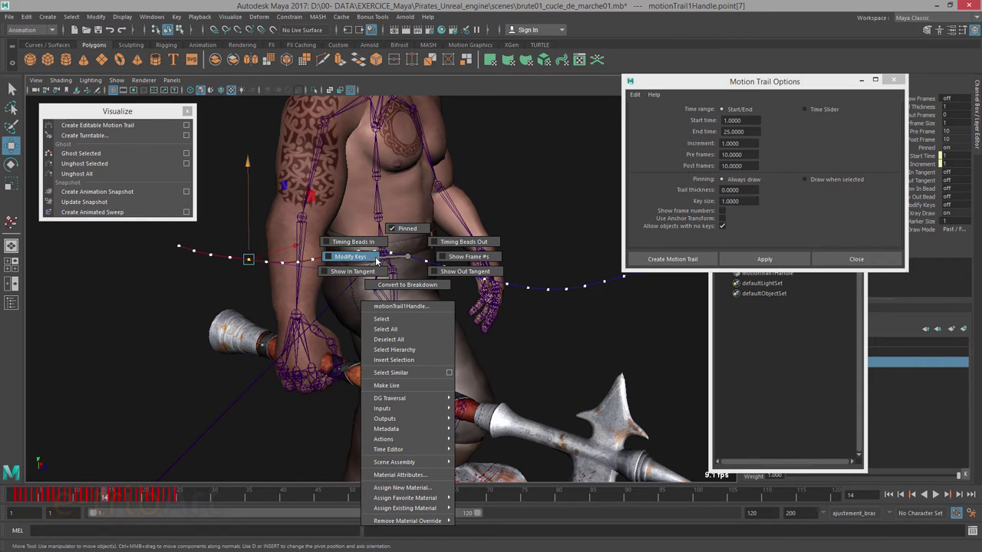
left_click(406, 259)
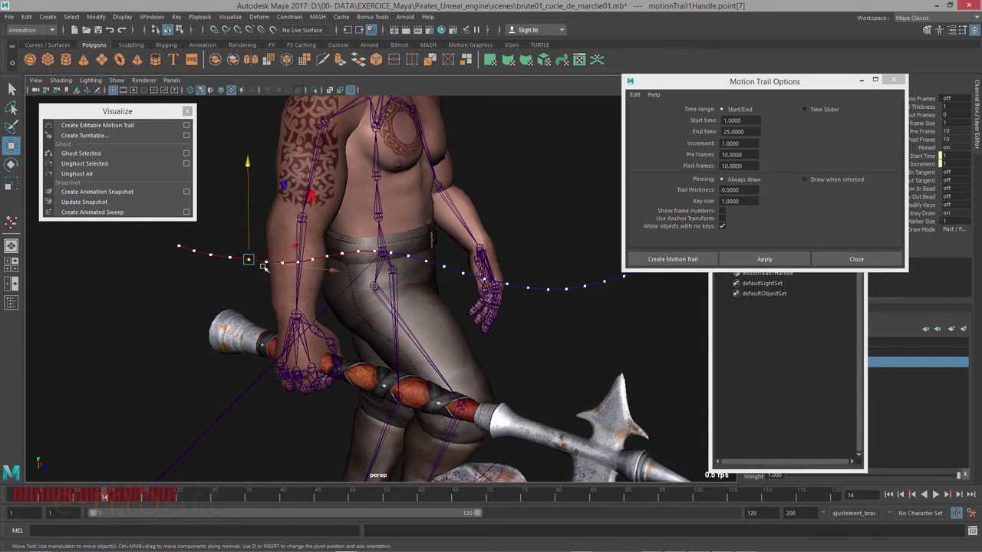
left_click(378, 254)
mouse_move(372, 201)
left_mouse_down()
mouse_move(371, 189)
mouse_move(367, 211)
mouse_move(368, 201)
left_mouse_up()
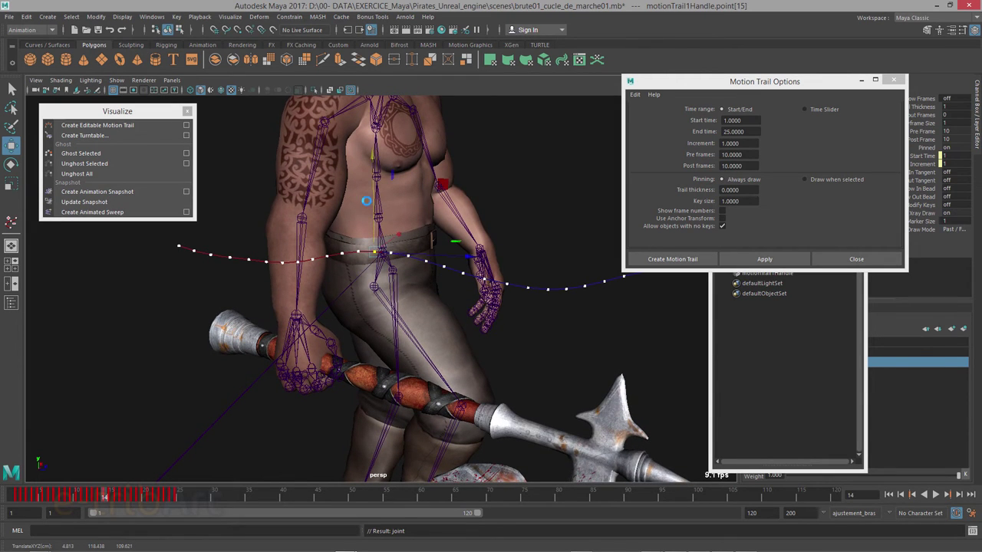
key("ctrl+z")
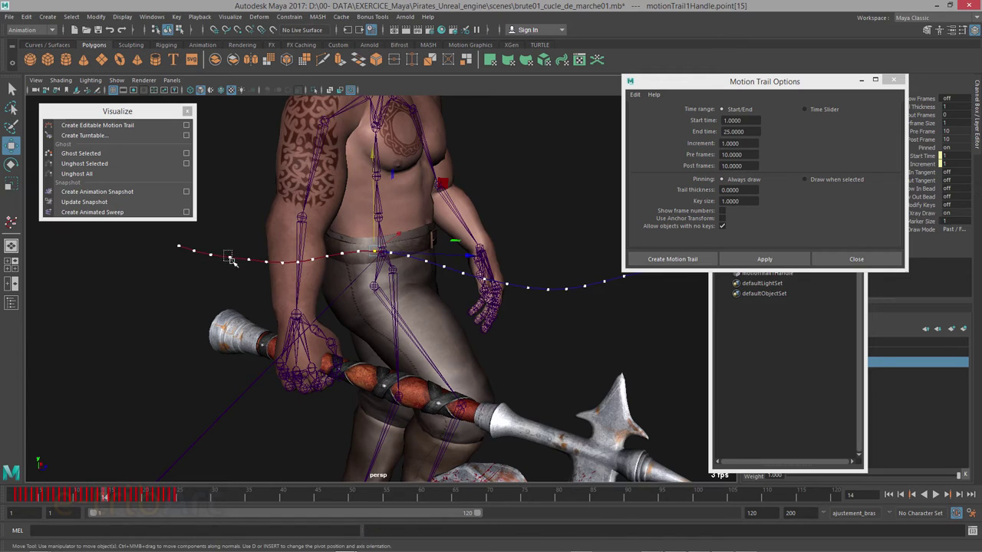
left_click(229, 257)
left_click_drag(230, 220, 232, 223)
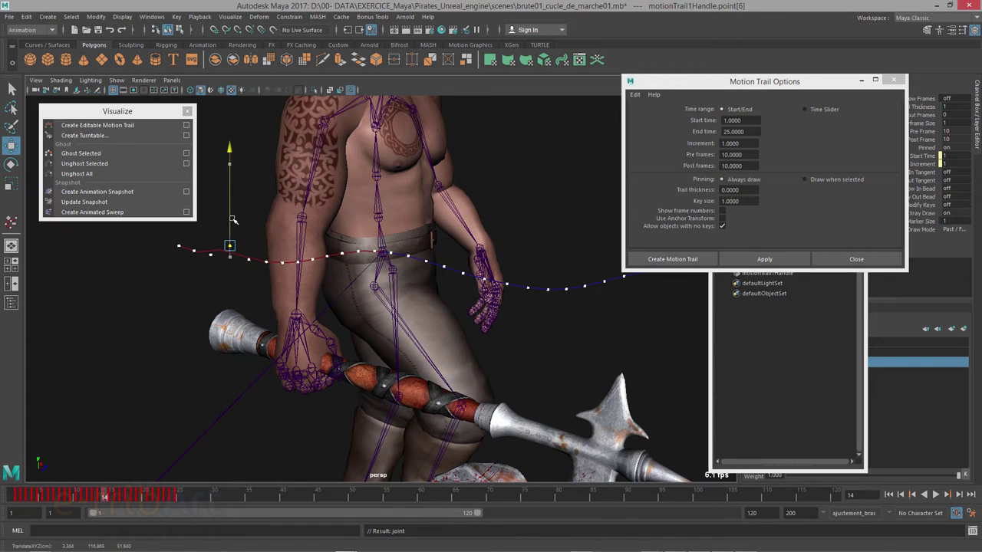
key("ctrl+z")
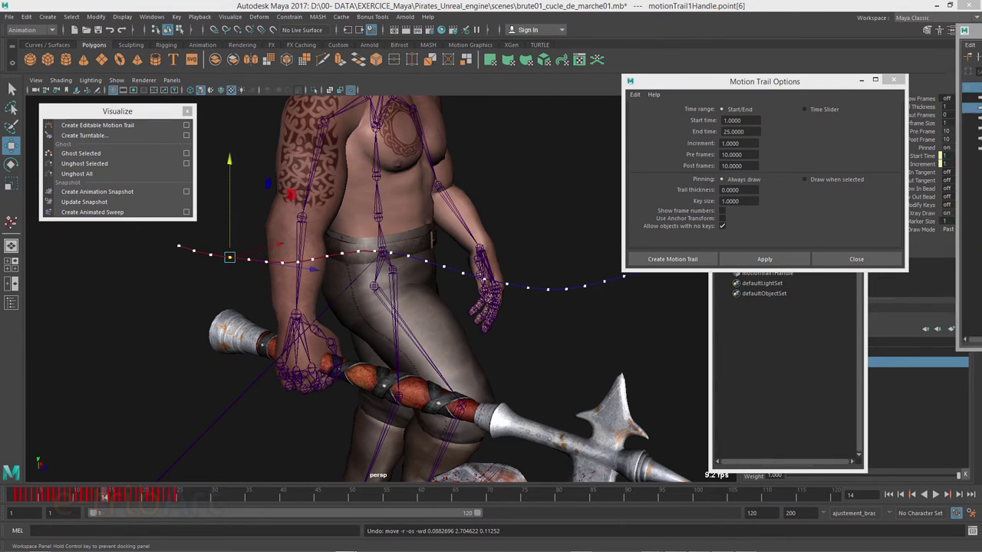
Isolate the Hips Translate Y curve in the Graph Editor and select all its keys
left_click_drag(710, 72, 814, 38)
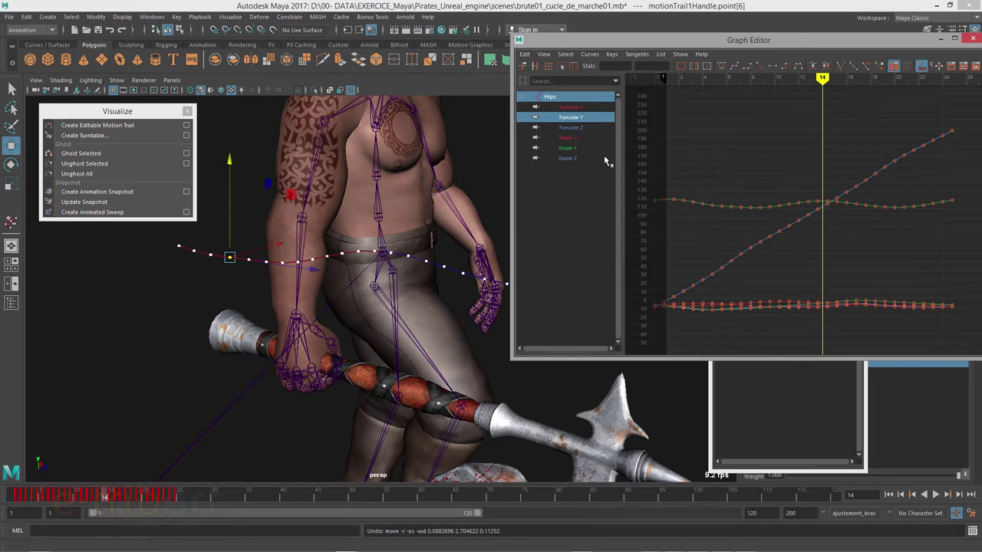
left_click(580, 119)
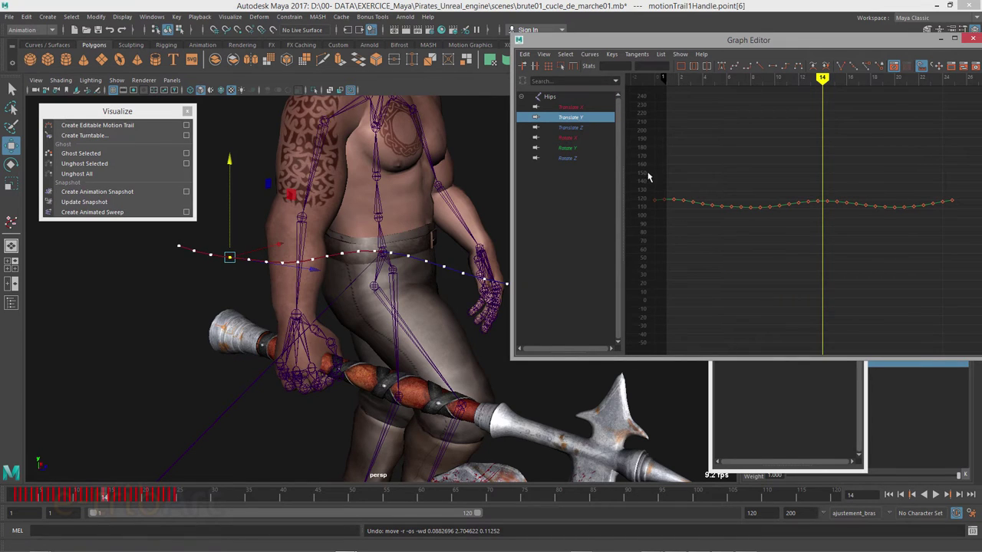
left_click_drag(648, 176, 967, 240)
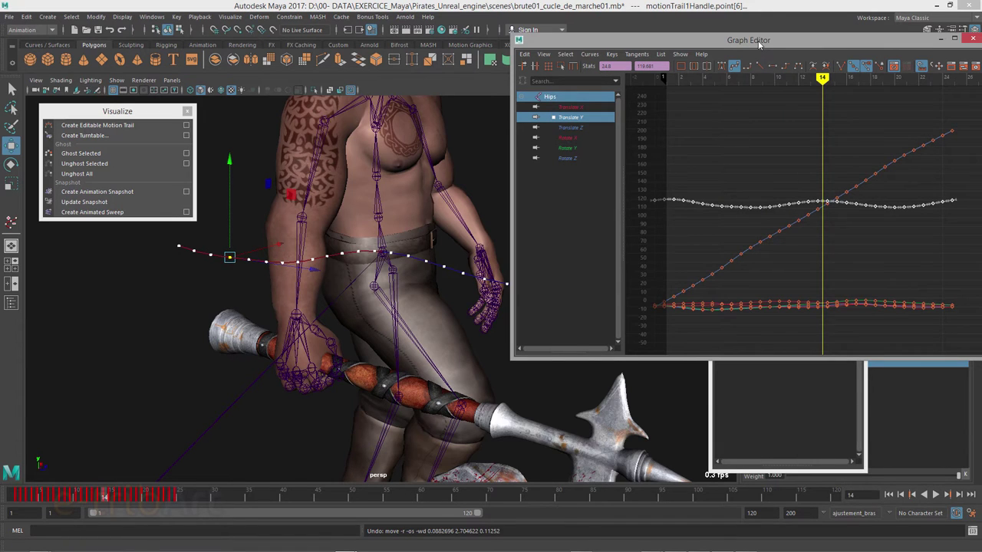
left_click_drag(759, 45, 720, 40)
left_click(693, 206)
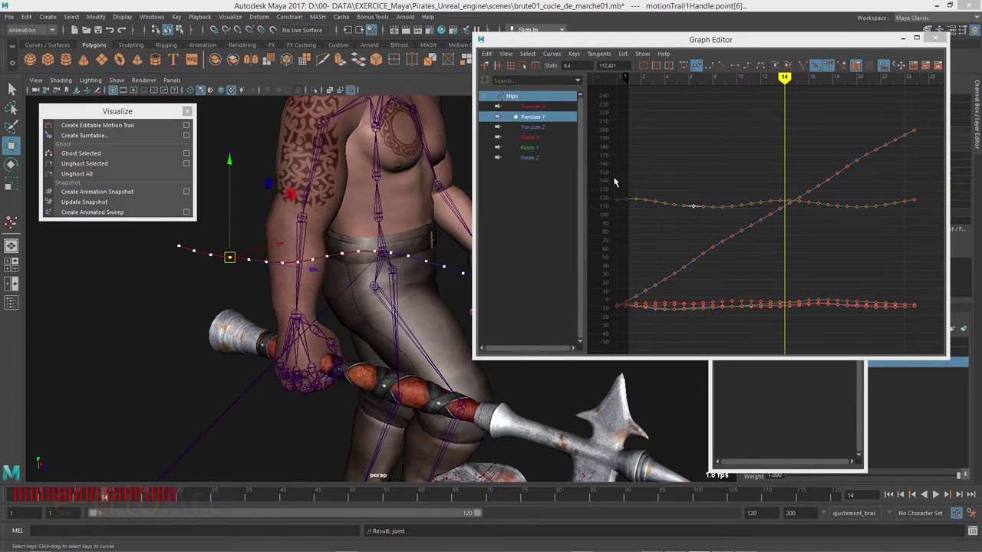
left_click(539, 122)
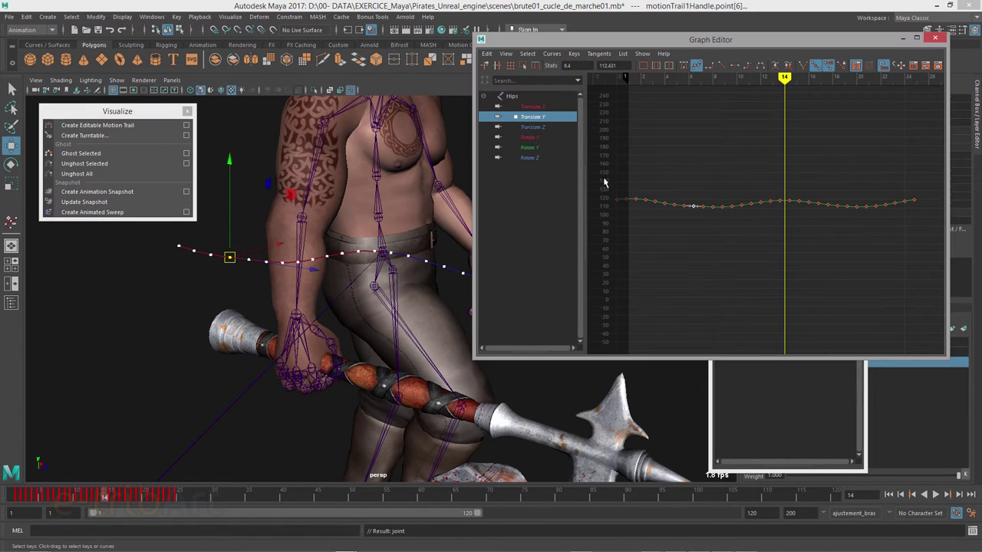
left_click_drag(605, 183, 847, 244)
left_click(512, 96)
Set the selected keys' tangents to Spline and play the walk to check it
left_click(599, 54)
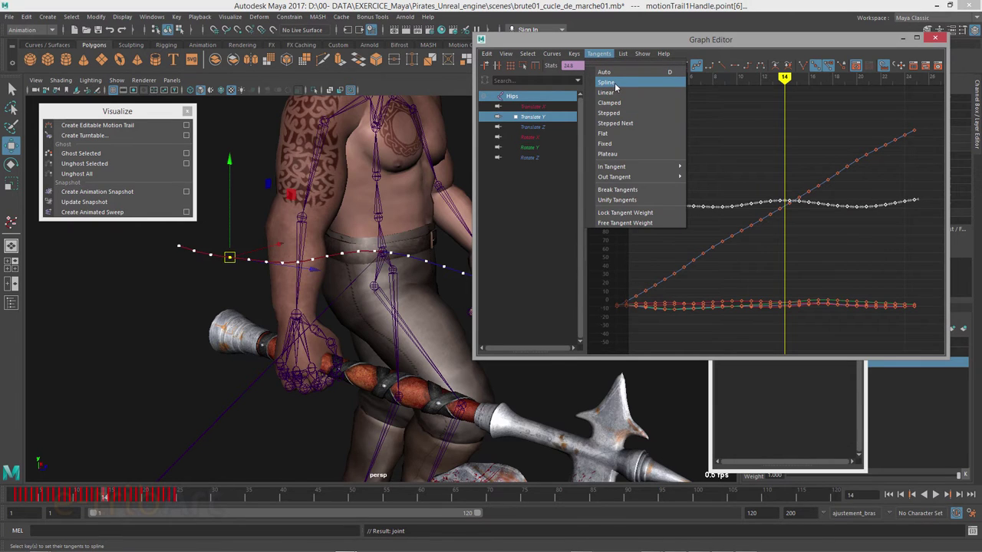
left_click(616, 83)
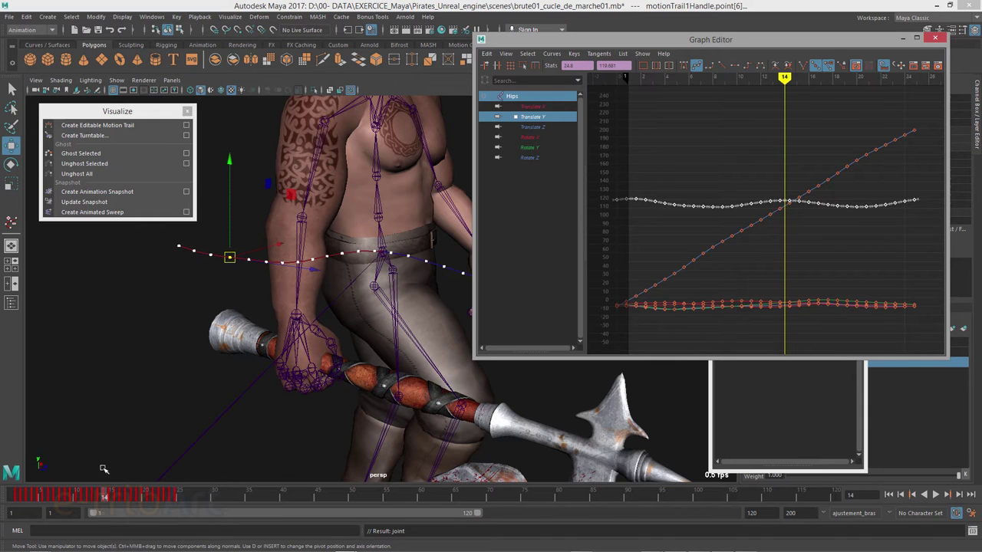
key("alt+v")
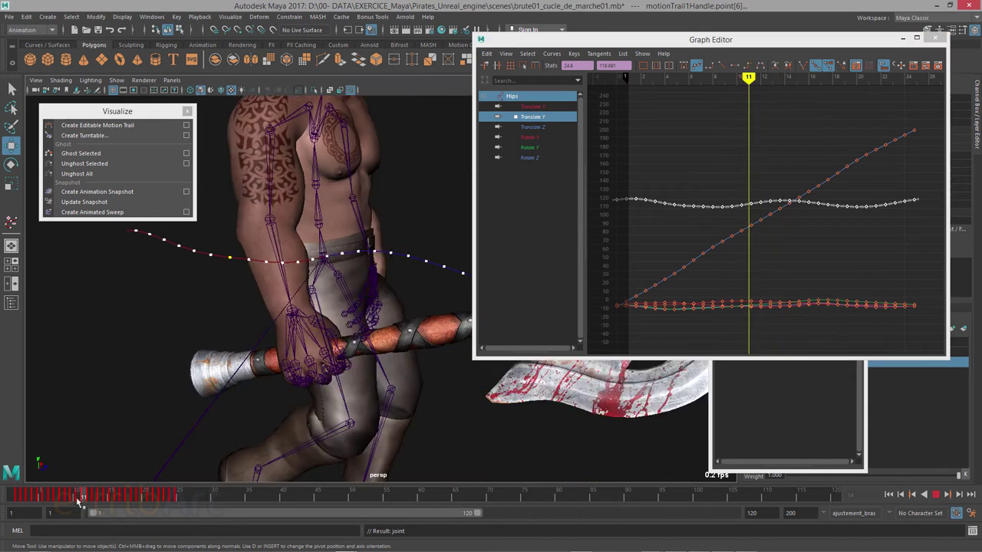
key("alt+v")
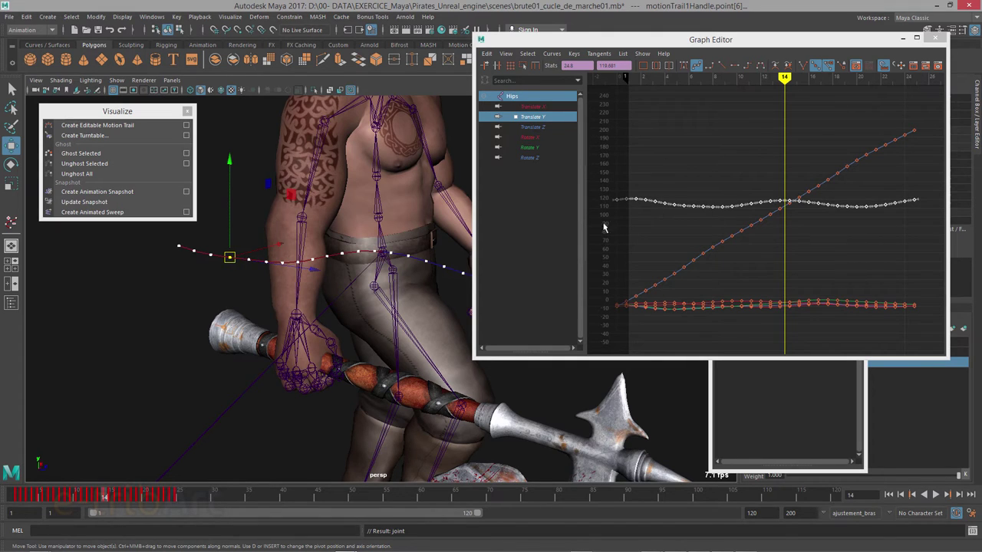
mouse_move(245, 297)
left_mouse_down("alt")
mouse_move(293, 294)
mouse_move(279, 282)
mouse_move(230, 306)
mouse_move(224, 323)
mouse_move(190, 323)
left_mouse_up("alt")
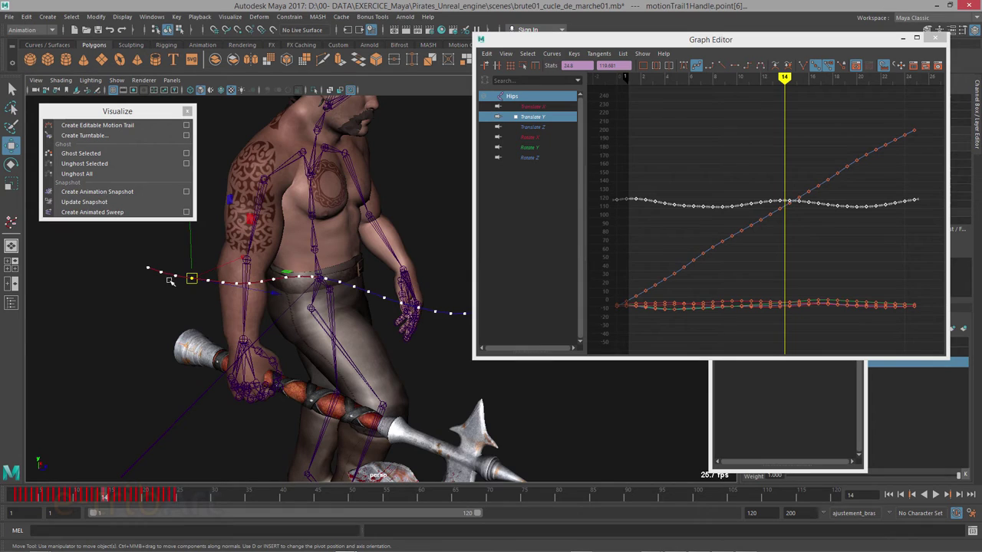
left_click(547, 54)
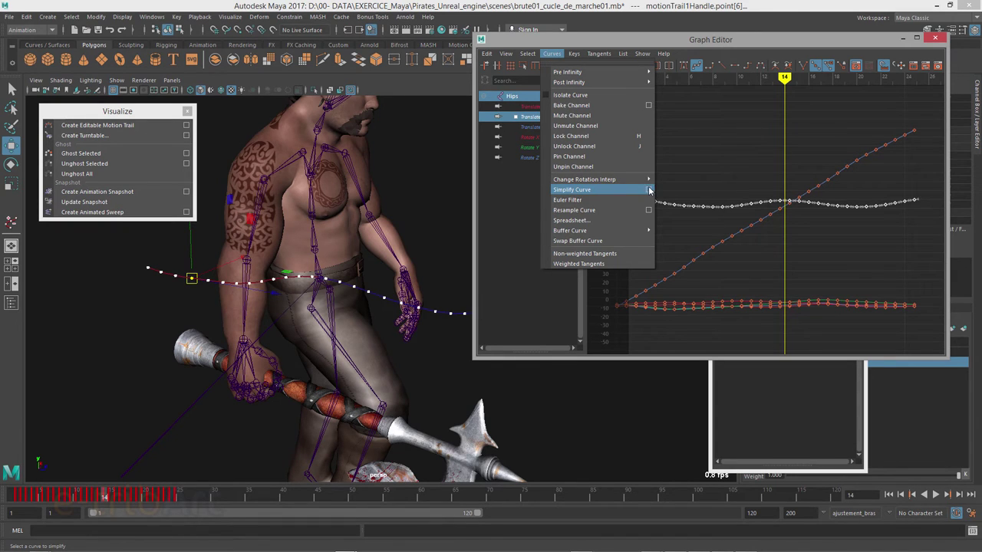
Open Resample Curve options at Gaussian 2 with a 5.00 time step, moved off the curves
left_click(649, 213)
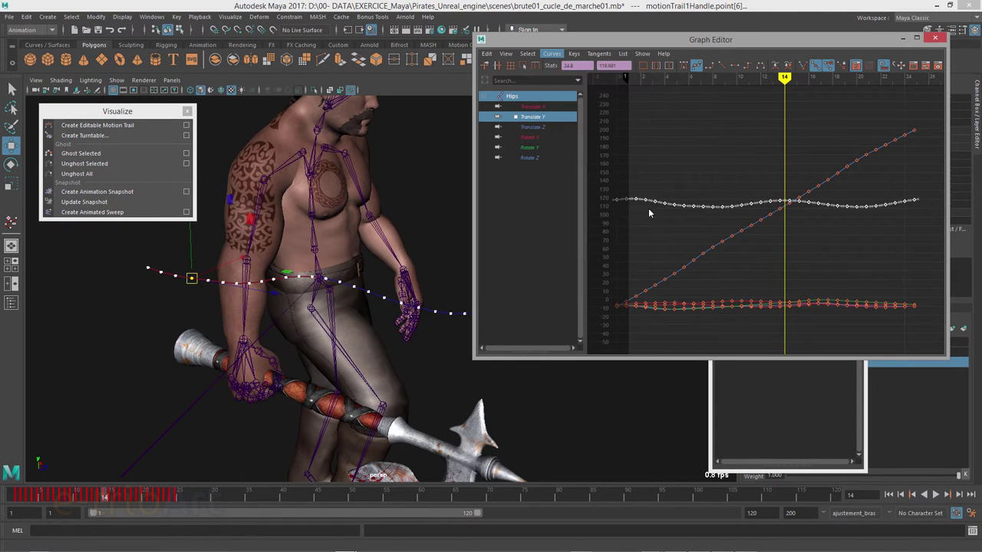
left_click_drag(719, 82, 552, 90)
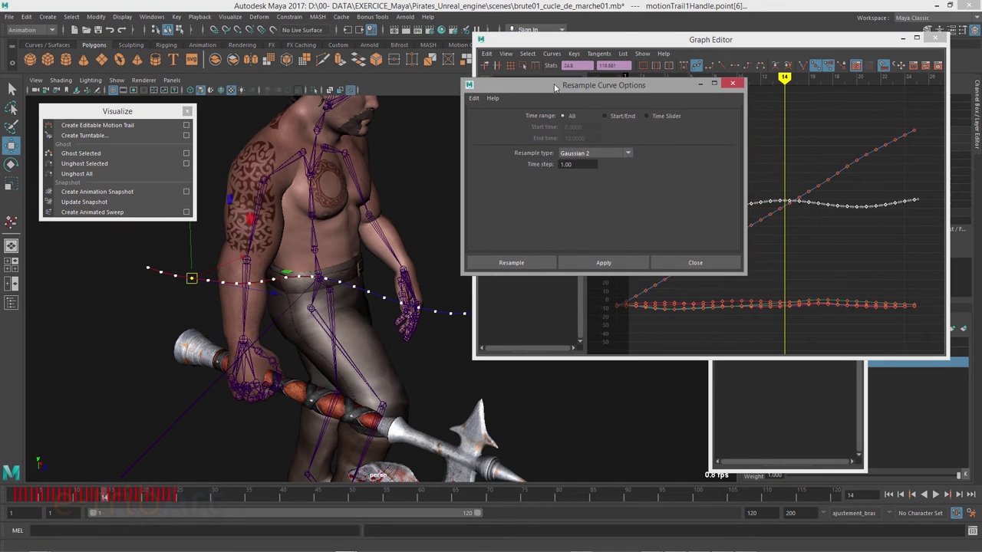
left_click_drag(571, 169, 531, 169)
type("5")
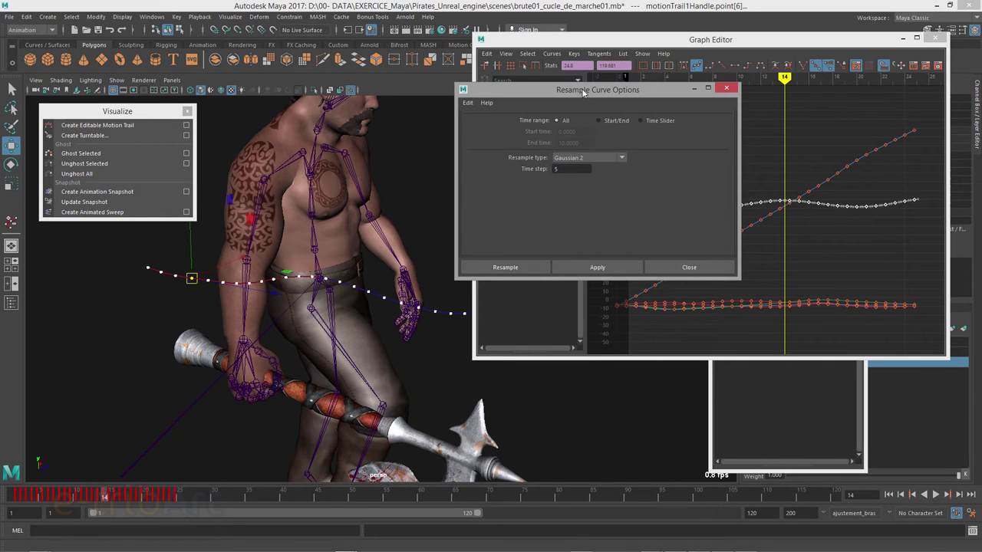
left_click_drag(583, 92, 554, 233)
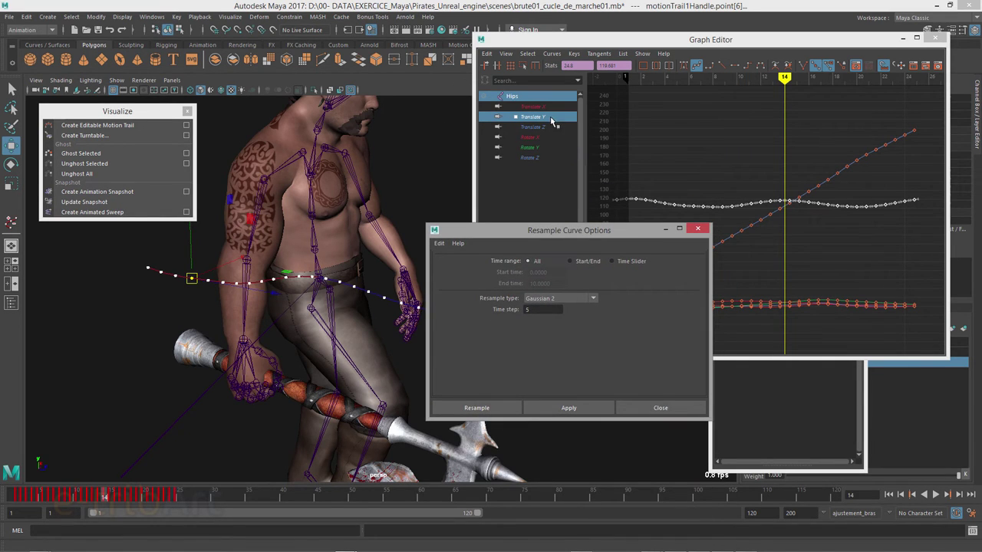
Reselect all keys on the Hips Translate Y curve, then show all Hips curves again
left_click_drag(607, 170, 927, 230)
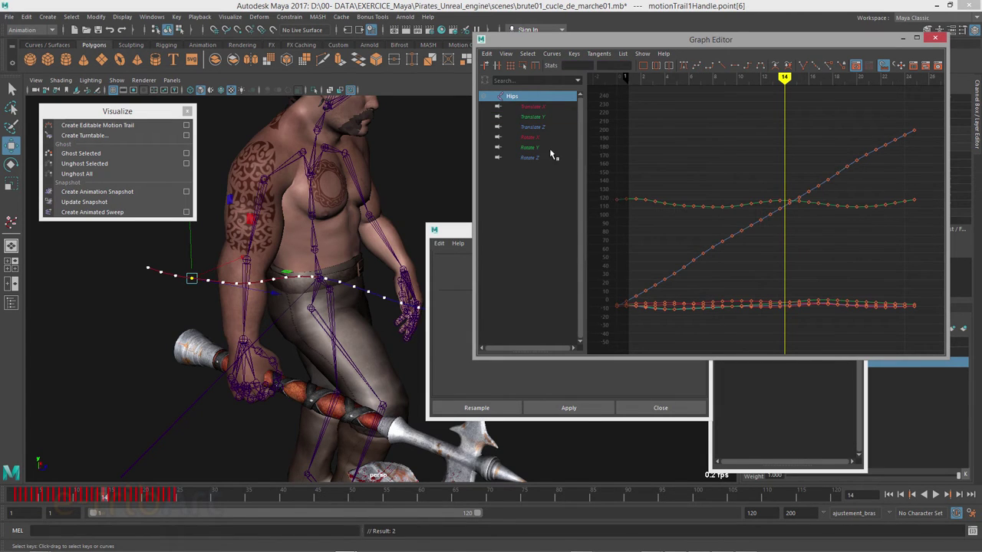
left_click(534, 116)
mouse_move(603, 178)
left_mouse_down()
mouse_move(786, 235)
mouse_move(930, 242)
left_mouse_up()
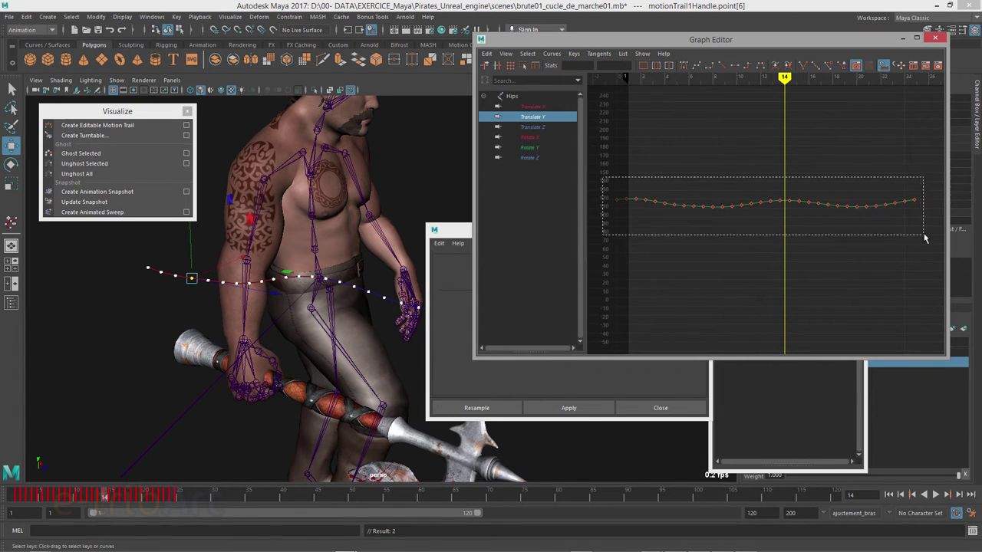
left_click(512, 96)
left_click(451, 228)
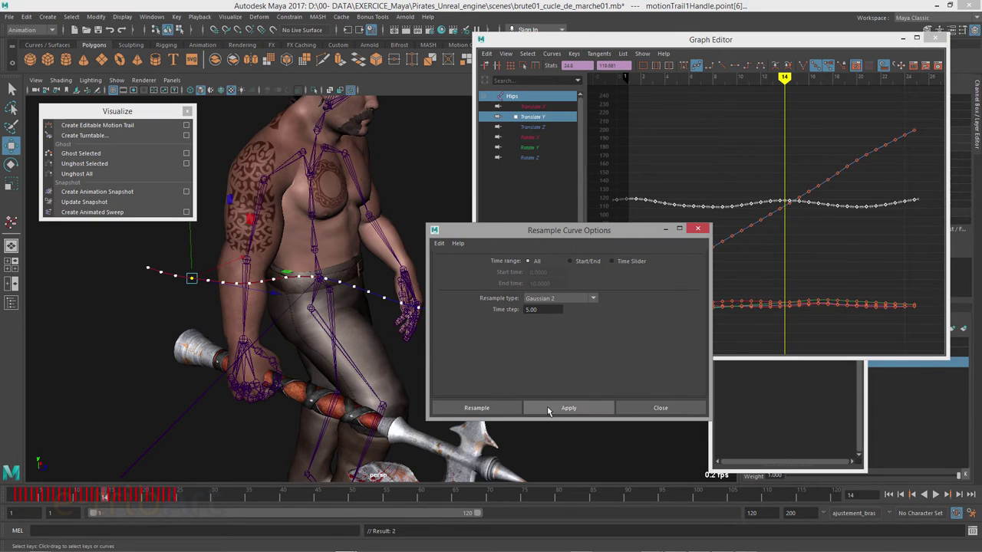
Resample the Hips curves at time step 5 and play back the walk to review it
left_click(548, 408)
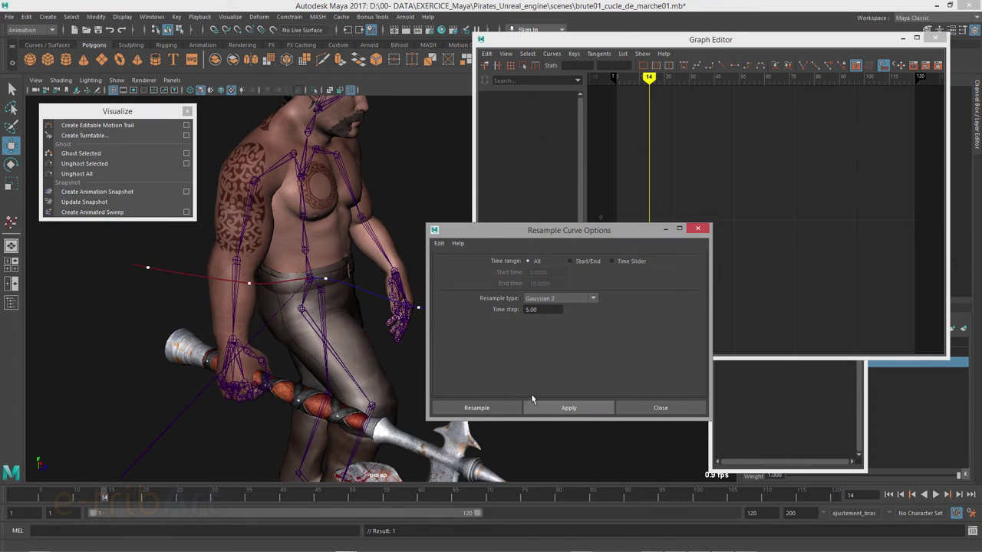
left_click_drag(494, 232, 590, 197)
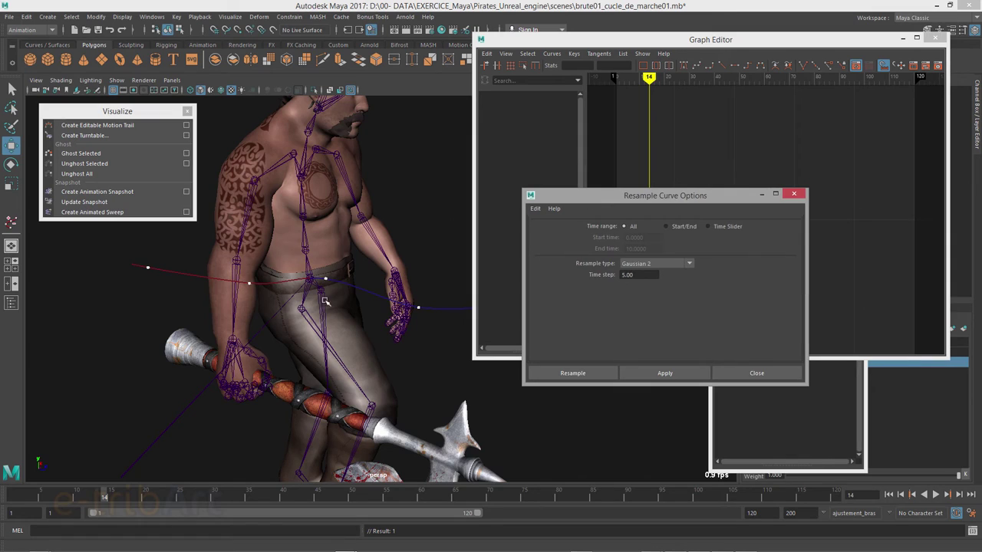
key("alt+v")
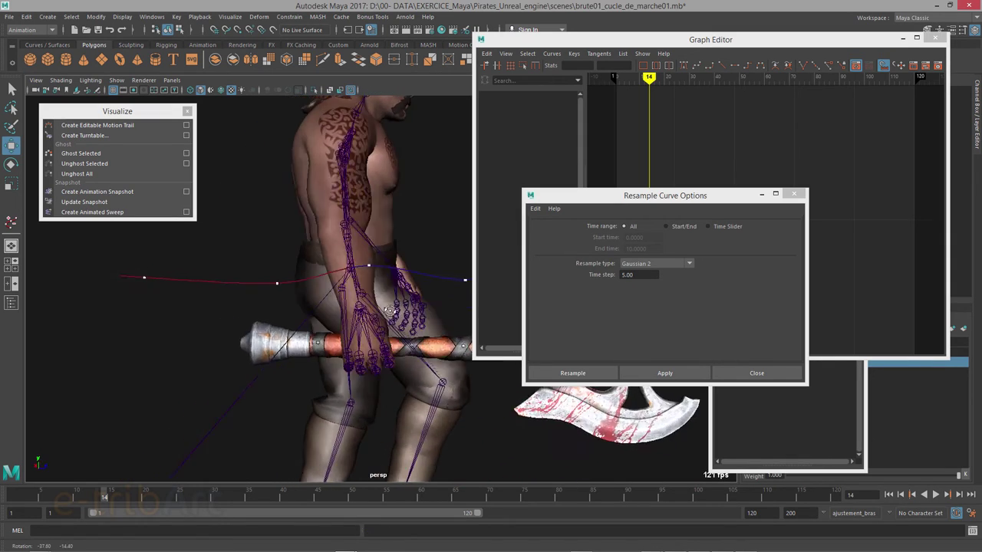
left_click_drag(305, 323, 371, 319, "alt")
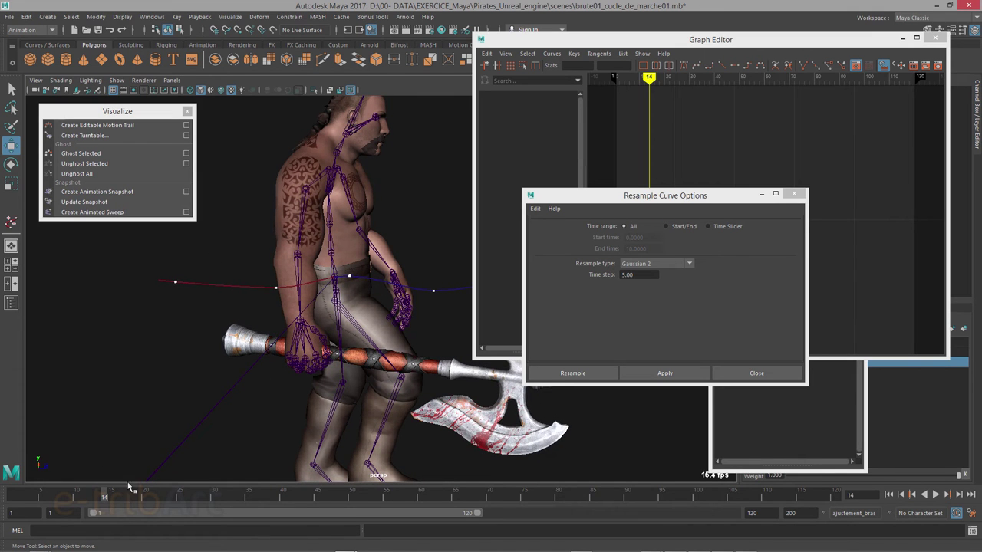
left_click_drag(107, 496, 22, 493)
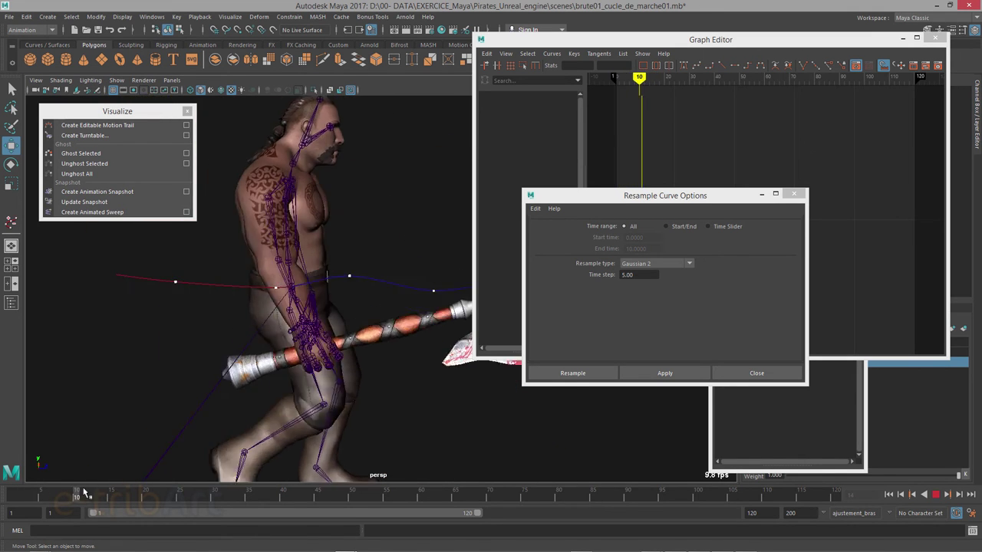
key("Escape")
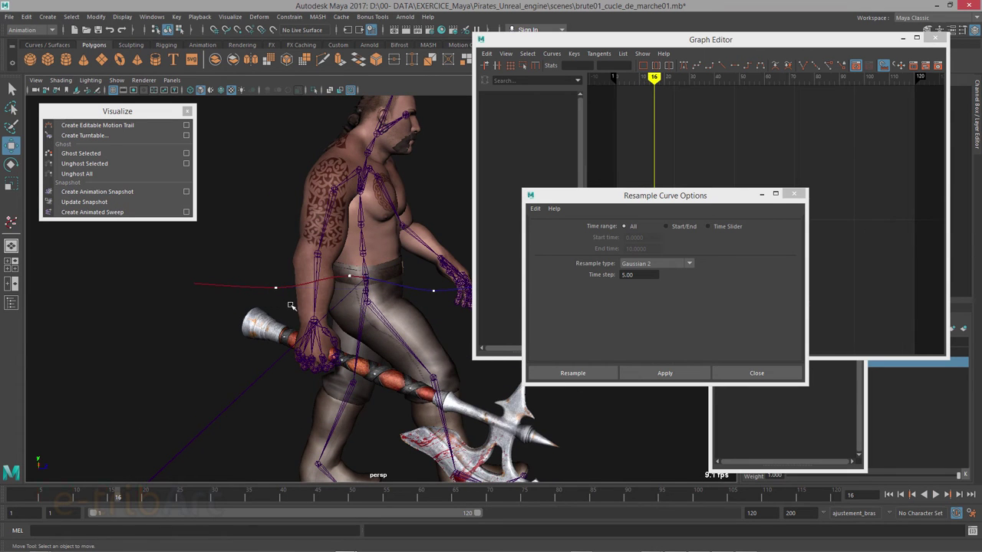
Lower the first Hips motion-trail point and raise the next one
left_click(275, 287)
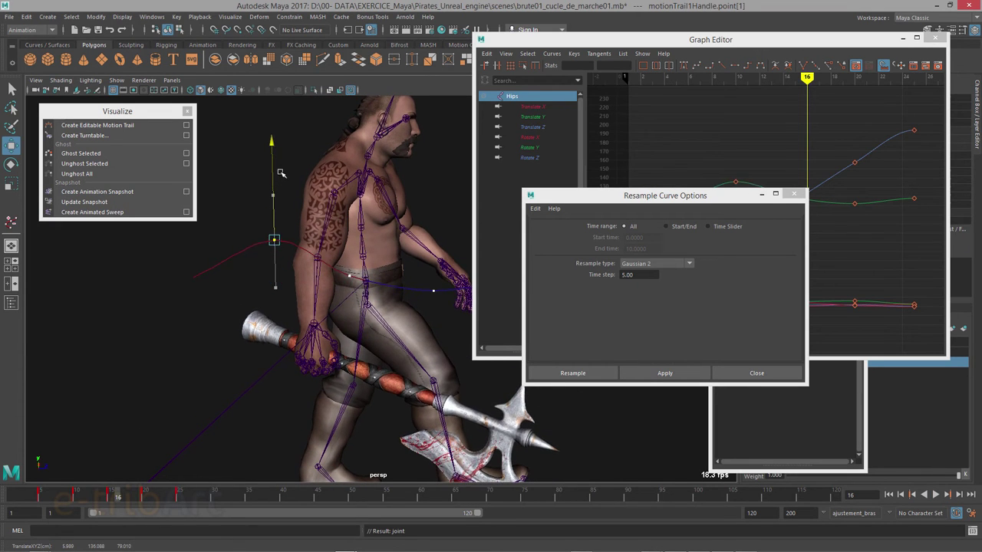
mouse_move(274, 207)
left_mouse_down()
mouse_move(266, 253)
mouse_move(267, 239)
left_mouse_up()
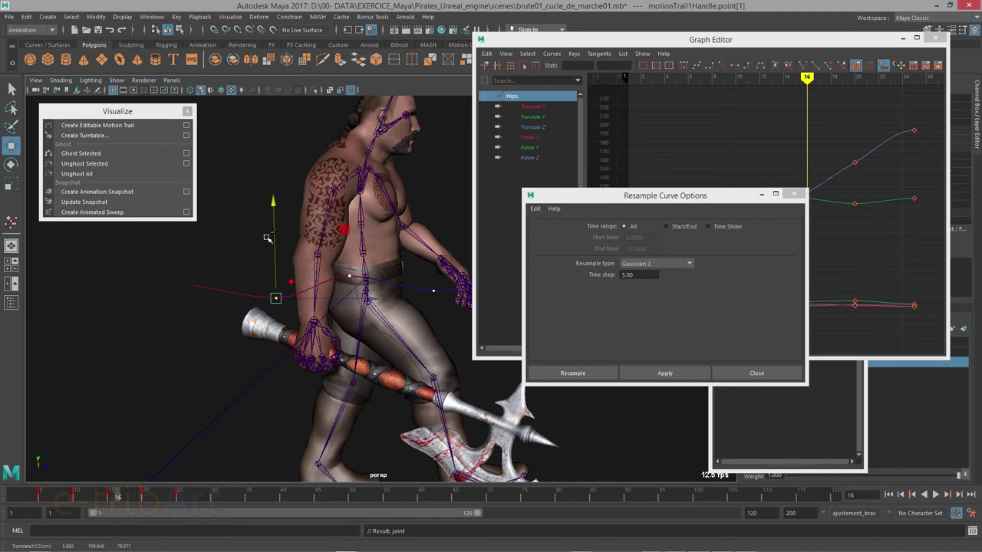
left_click(350, 276)
mouse_move(350, 226)
left_mouse_down()
mouse_move(343, 207)
mouse_move(335, 222)
left_mouse_up()
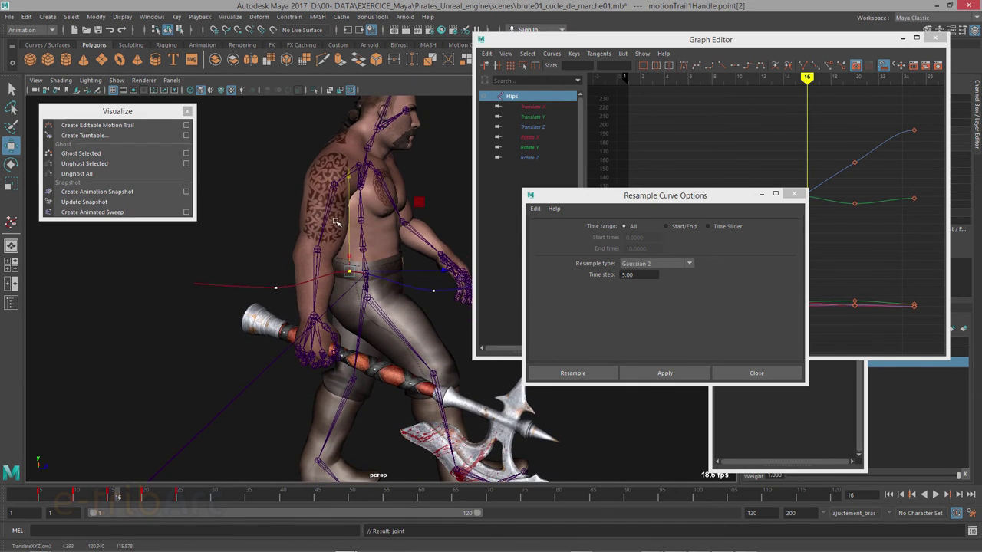
Undo the last three motion-trail edits, returning the walk to frame 14
mouse_move(383, 290)
left_mouse_down("alt")
mouse_move(216, 315)
mouse_move(296, 314)
left_mouse_up("alt")
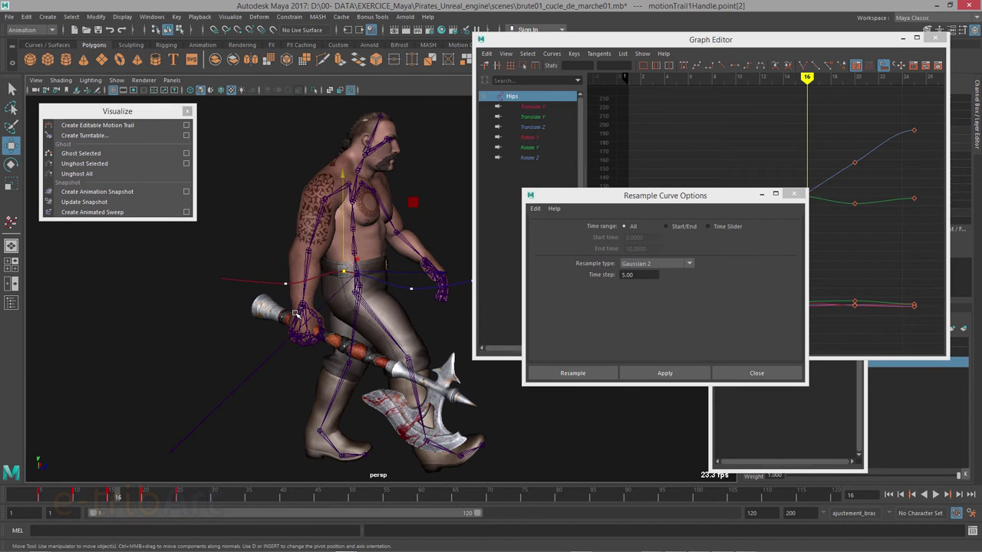
key("ctrl+z")
key("ctrl+z")
key("ctrl+z")
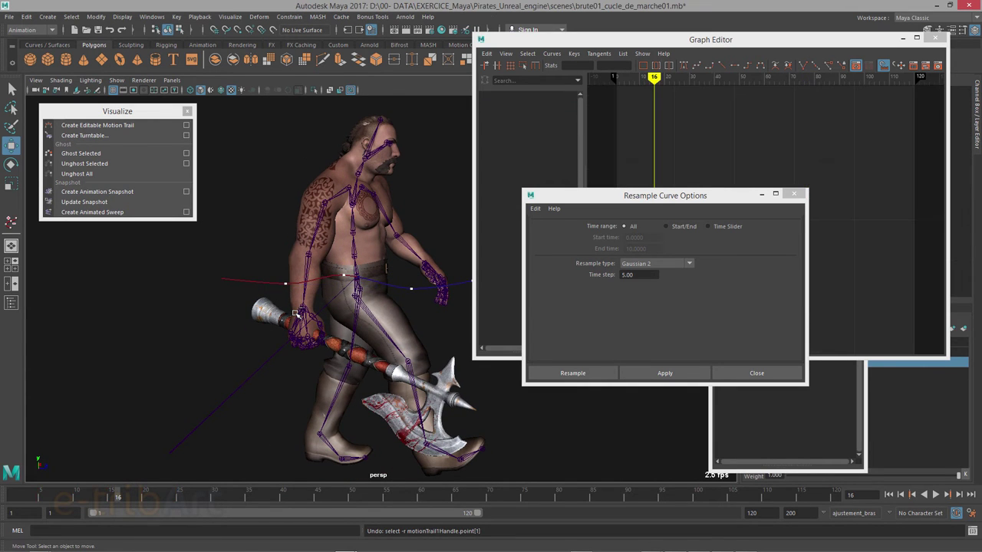
key("ctrl+z")
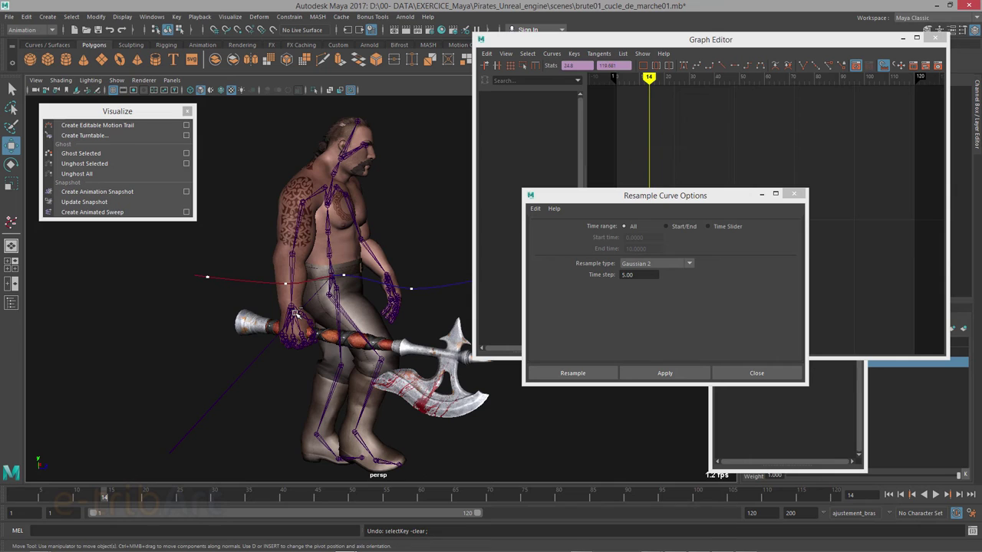
key("ctrl+z")
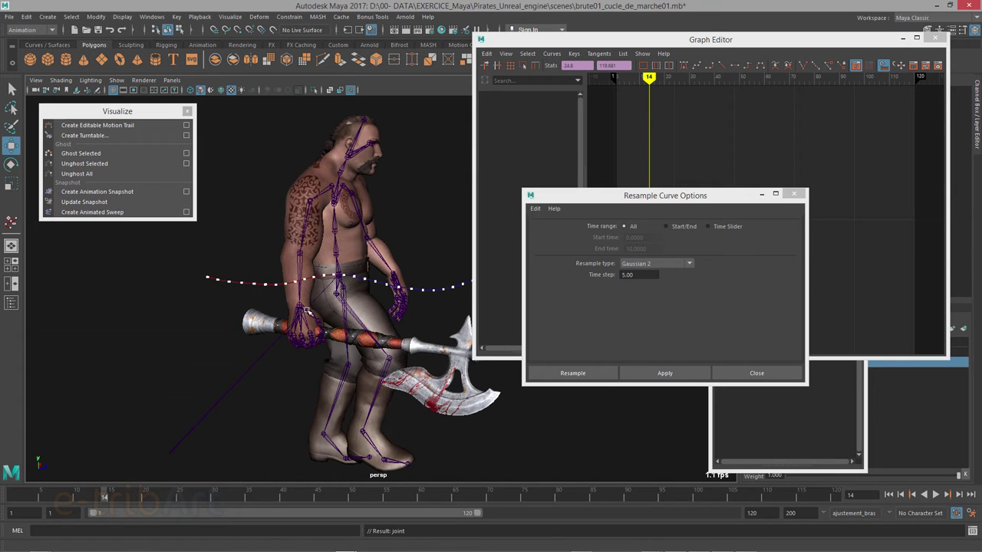
Change the resample time step to 4 and apply it
double_click(628, 274)
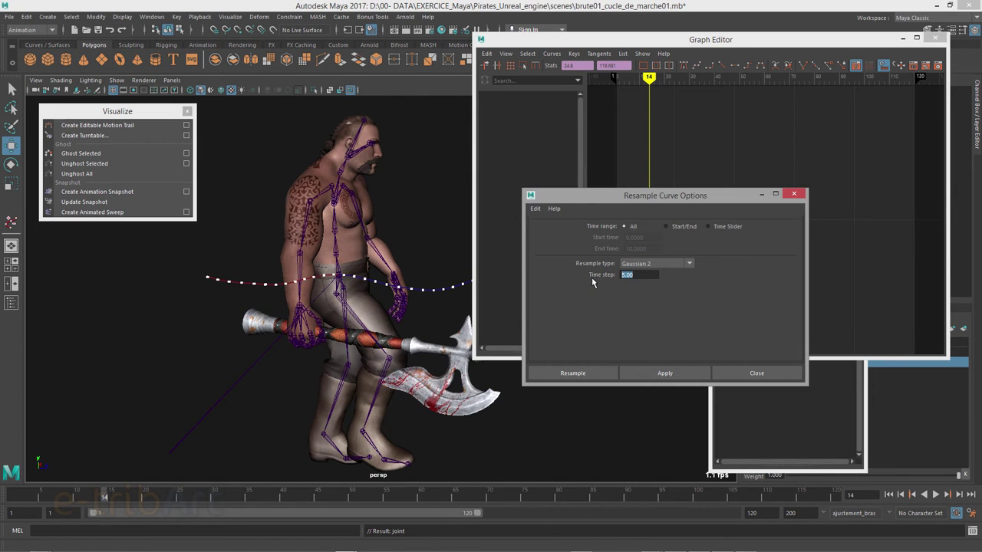
type("4")
left_click(653, 374)
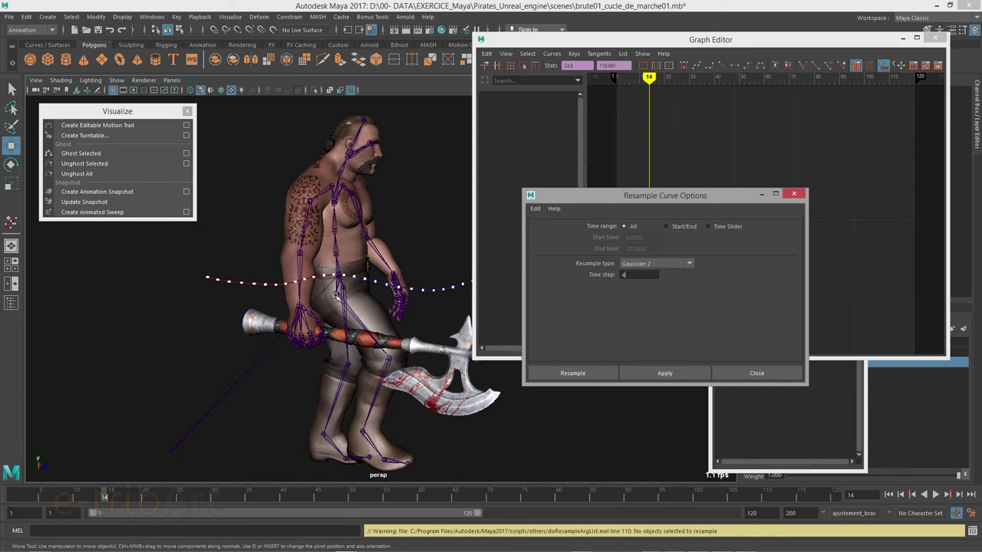
Reload the Hips joint, select its Translate Y keys, then select all Hips curves
left_click(342, 277)
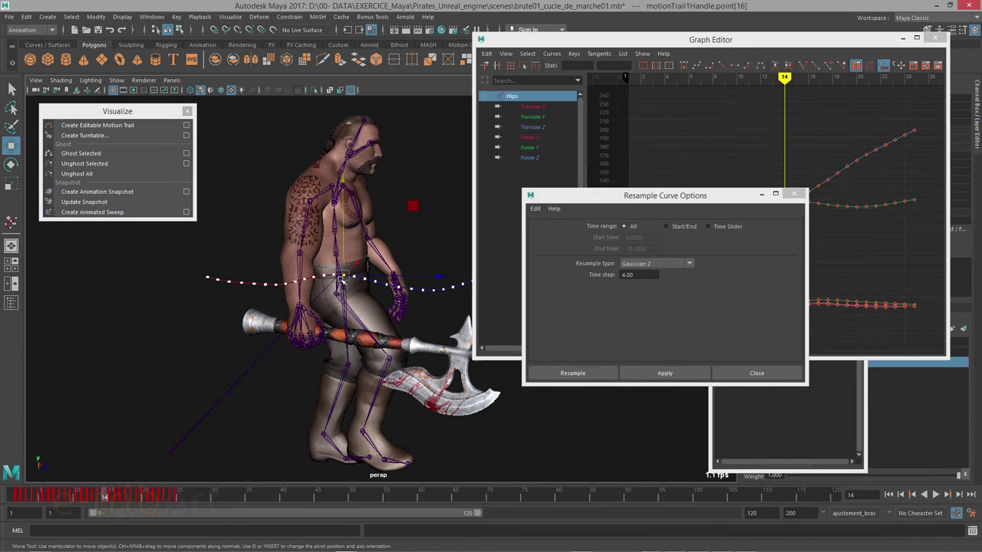
left_click(616, 207)
left_click_drag(605, 203, 475, 300)
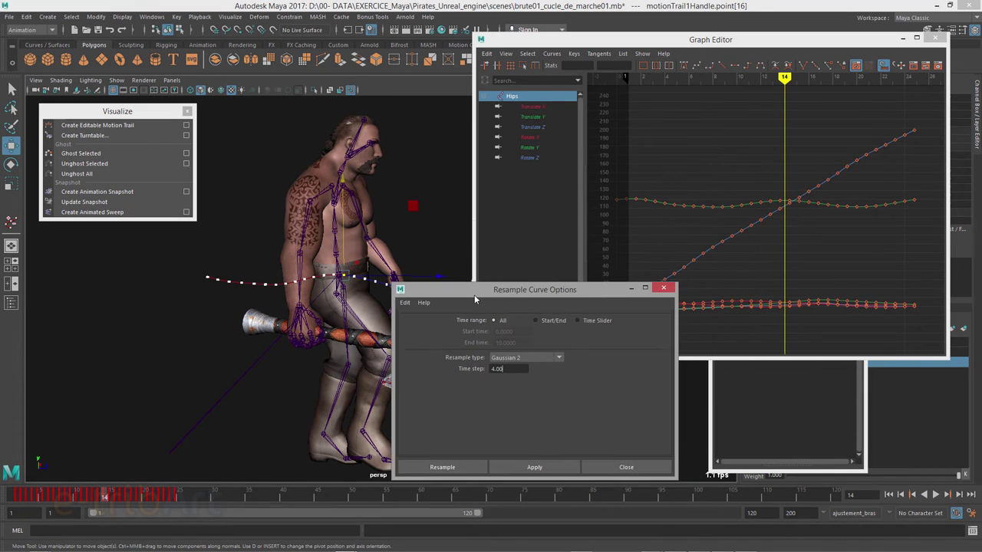
left_click(534, 116)
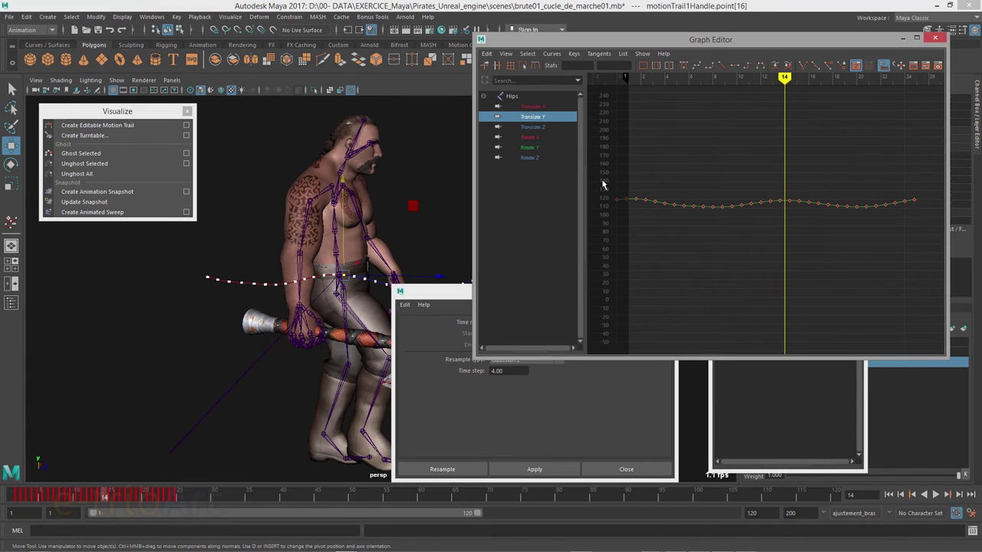
left_click_drag(602, 169, 918, 231)
left_click(511, 95)
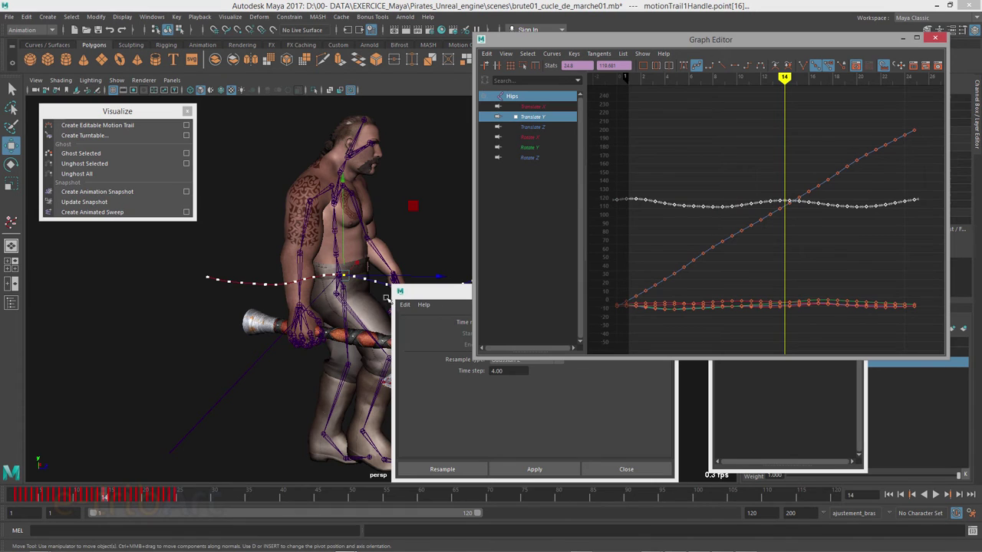
left_click_drag(430, 291, 550, 167)
Resample the Hips curves at time step 4 and scrub the walk to frame 20
left_click(653, 345)
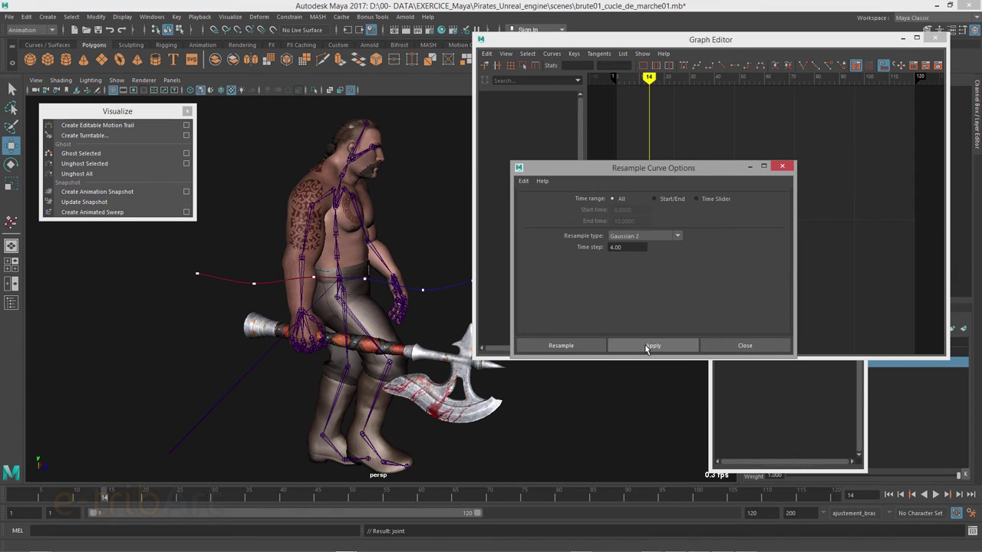
left_click_drag(336, 378, 199, 399, "alt")
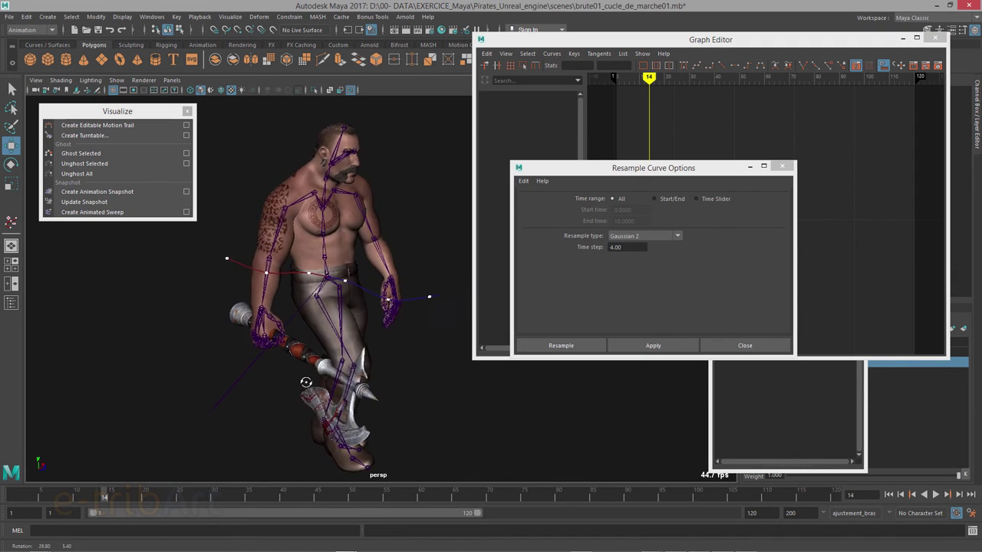
mouse_move(72, 500)
left_mouse_down()
mouse_move(147, 502)
mouse_move(132, 499)
left_mouse_up()
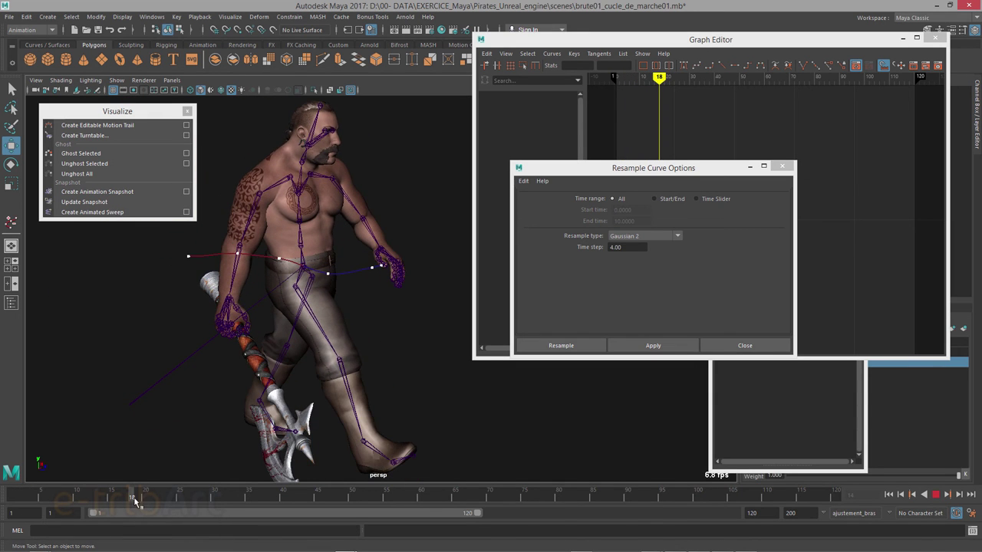
mouse_move(263, 400)
left_mouse_down("alt")
mouse_move(351, 377)
mouse_move(361, 406)
mouse_move(369, 329)
left_mouse_up("alt")
scroll(350, 377, "up", 3)
scroll(353, 403, "down", 2)
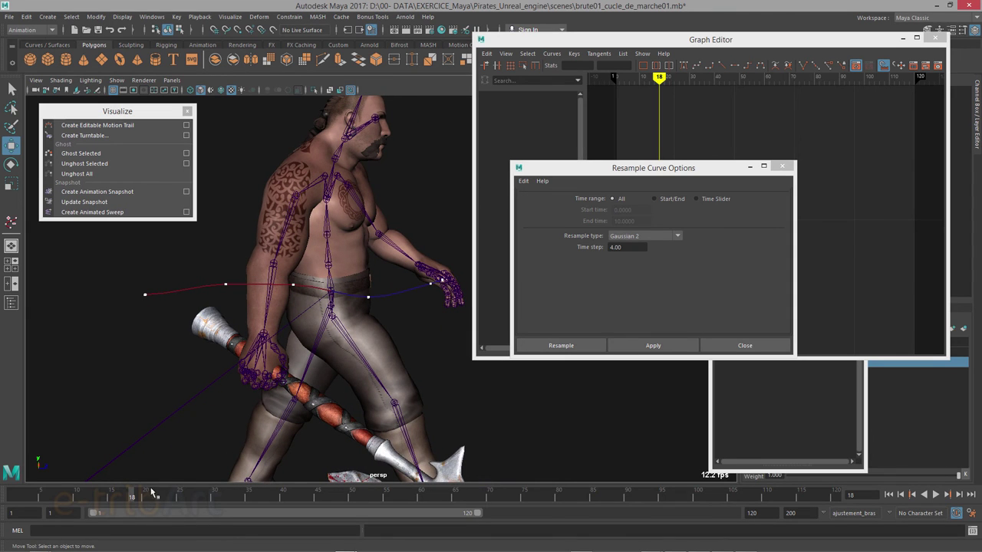
left_click_drag(129, 500, 154, 504)
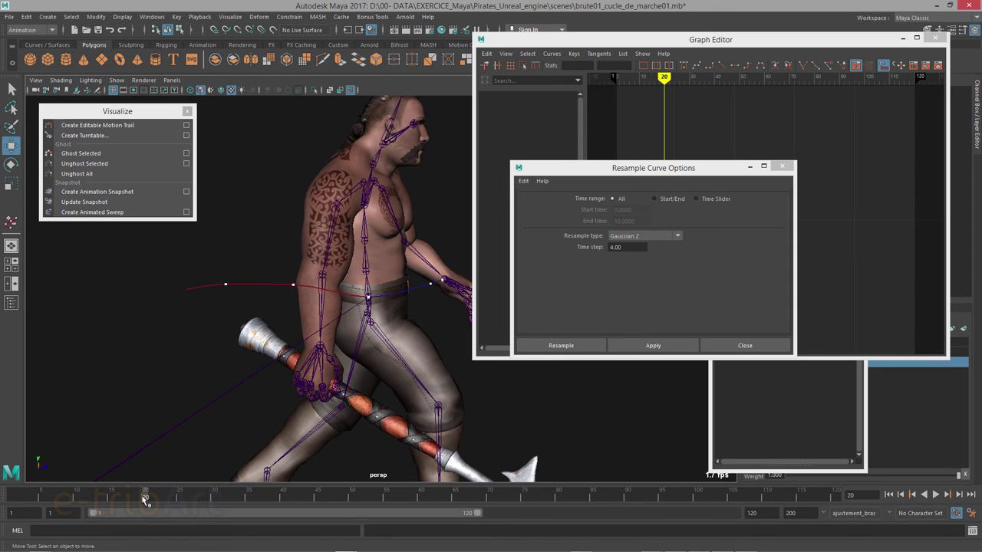
Zoom in and inspect a Hips motion-trail point and the chest joint from several angles
scroll(351, 340, "up", 2)
scroll(349, 342, "up", 2)
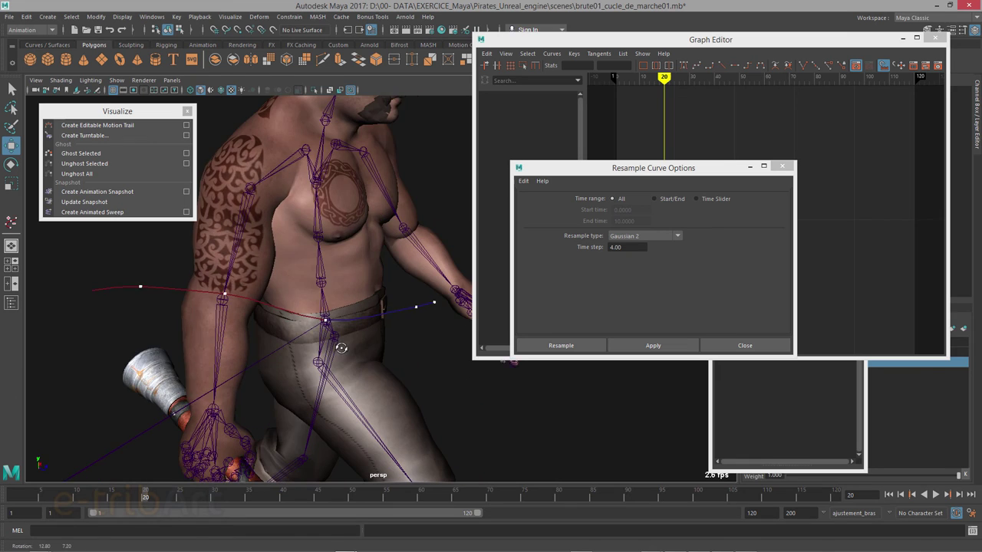
scroll(345, 346, "up", 2)
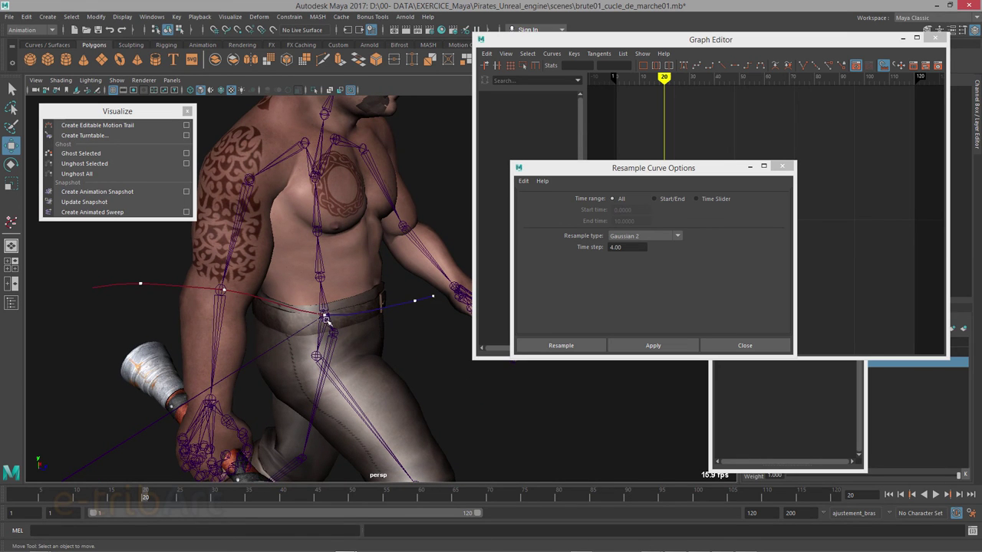
left_click(326, 316)
left_click(326, 221)
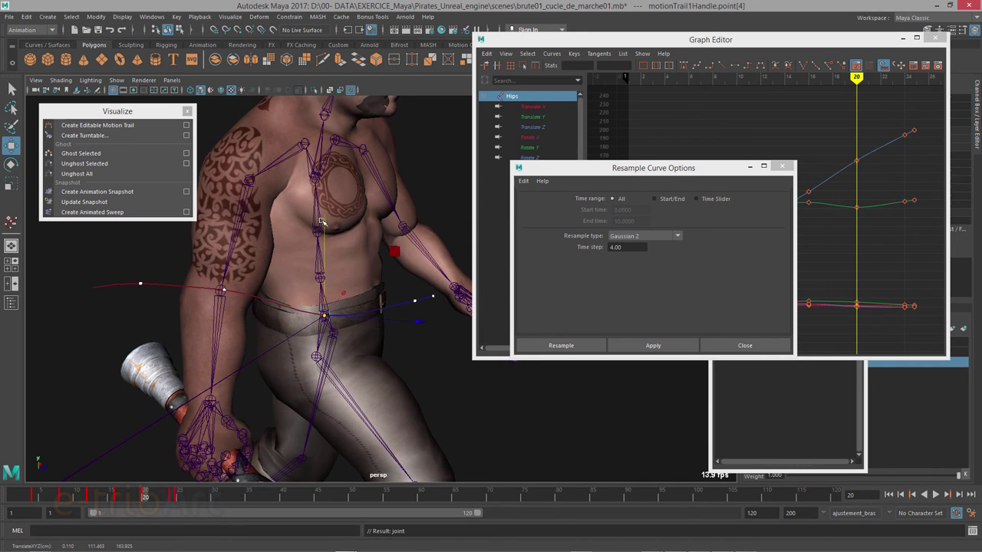
left_click_drag(323, 224, 352, 315, "alt")
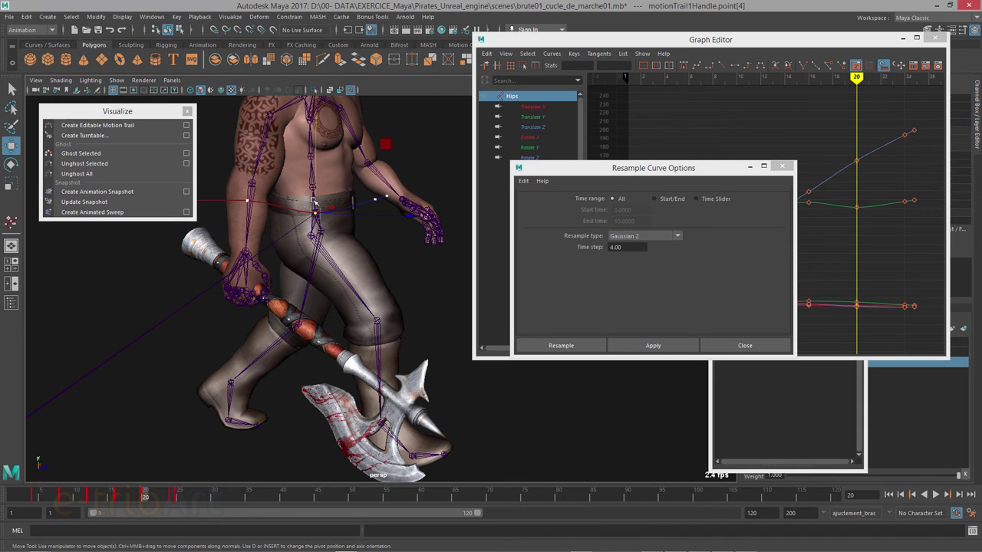
left_click(317, 125)
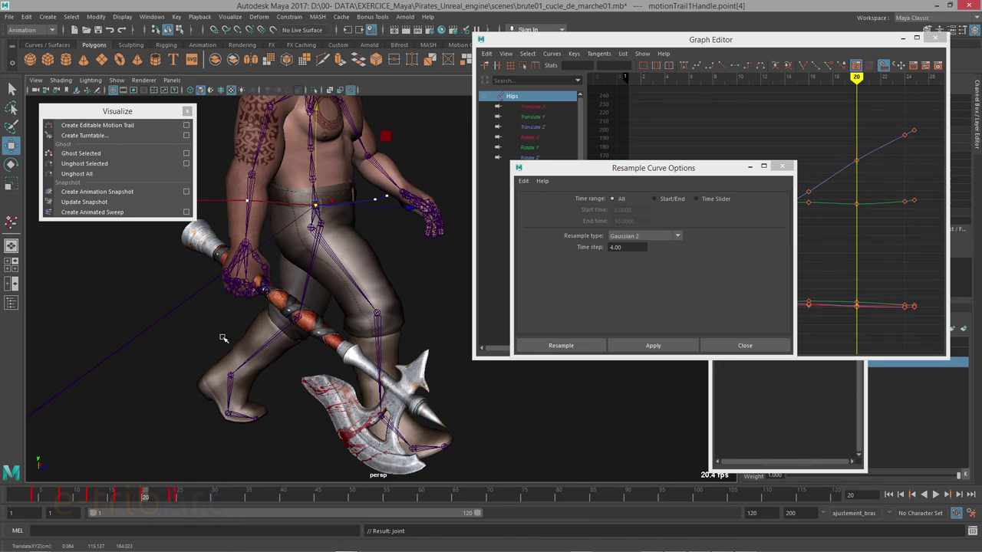
mouse_move(364, 356)
left_mouse_down("alt")
mouse_move(301, 352)
mouse_move(385, 374)
mouse_move(388, 388)
mouse_move(242, 334)
left_mouse_up("alt")
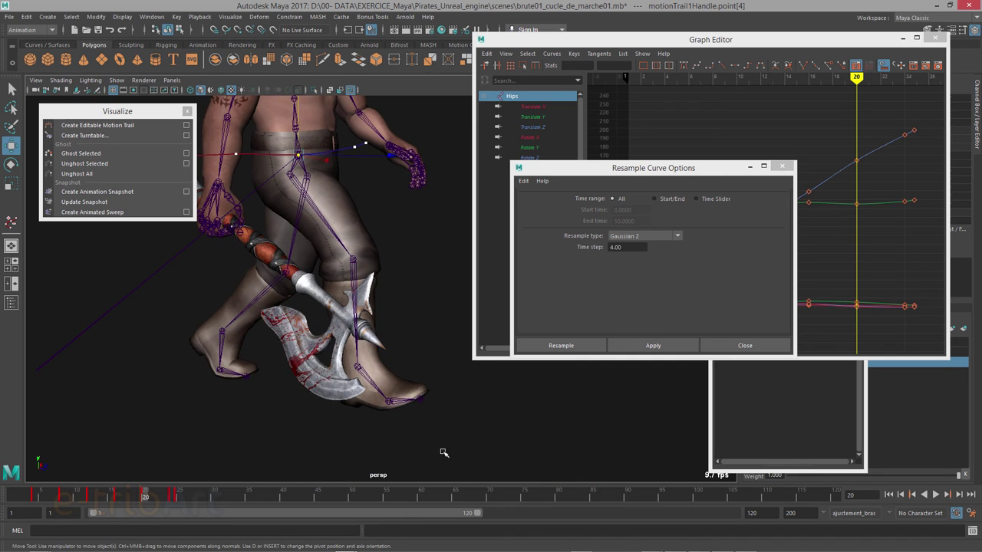
mouse_move(390, 451)
left_mouse_down("alt")
mouse_move(335, 467)
mouse_move(302, 434)
mouse_move(332, 465)
mouse_move(395, 390)
mouse_move(461, 368)
left_mouse_up("alt")
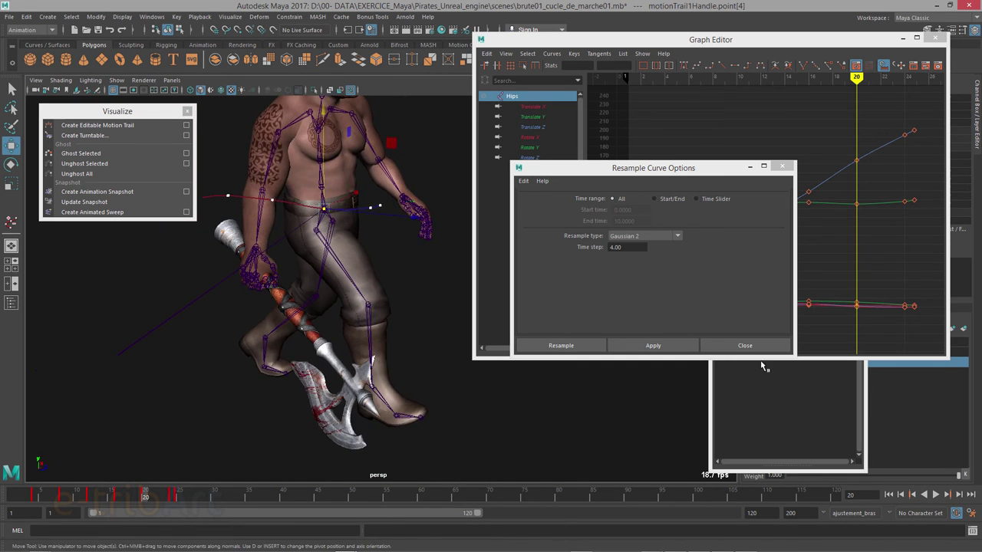
Close the Resample Curve Options dialog and the Graph Editor window
left_click(748, 346)
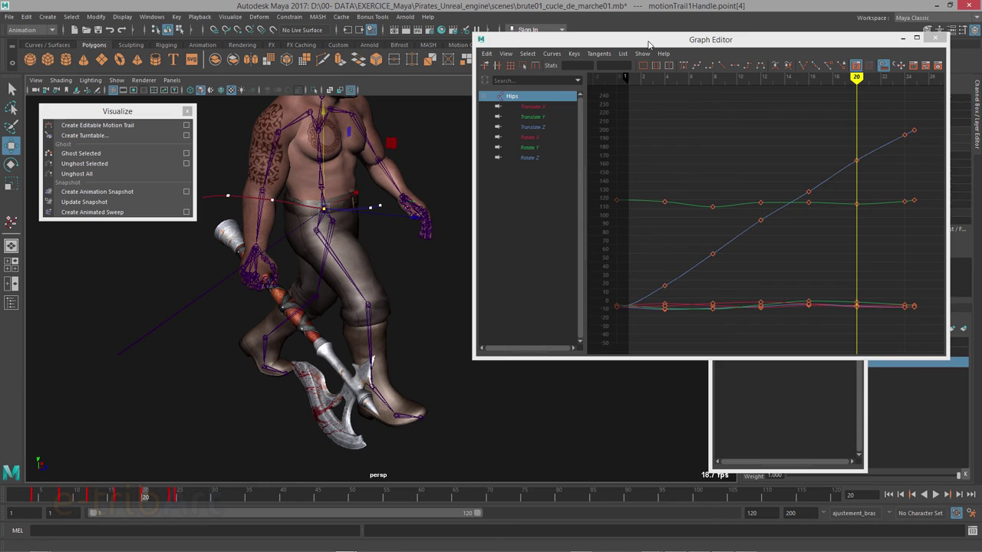
left_click_drag(644, 40, 633, 57)
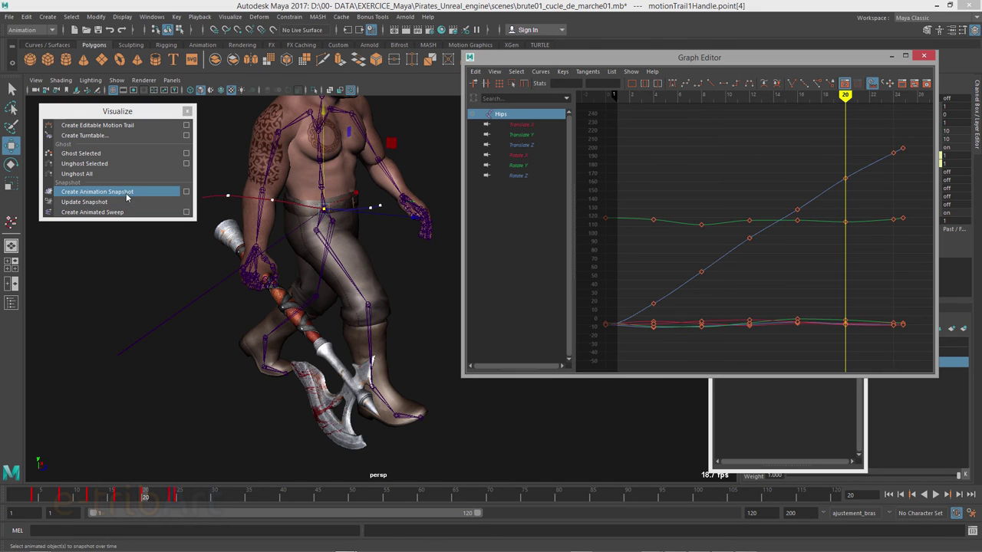
left_click(923, 58)
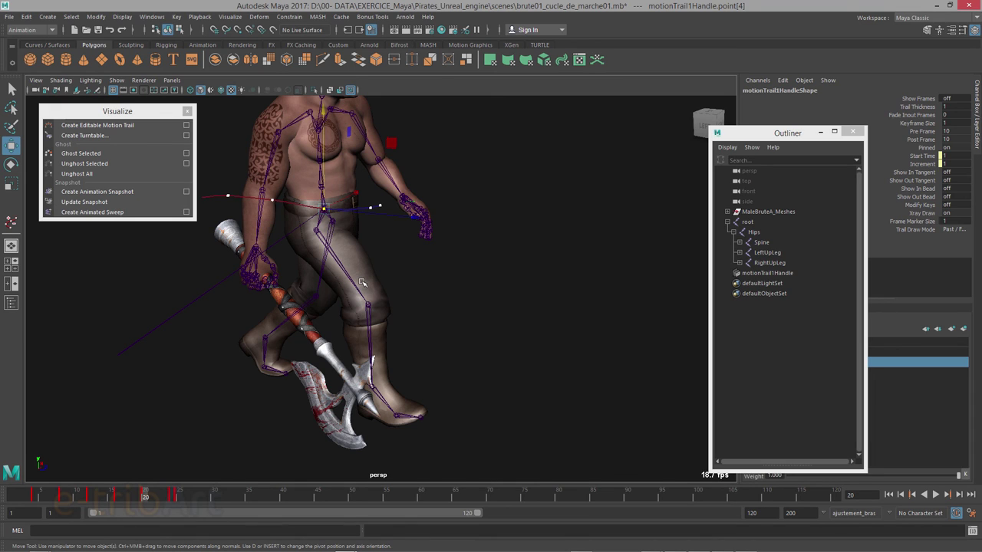
Scrub back to frame 11 and orbit to a side view of the brute and axe
mouse_move(364, 281)
left_mouse_down("alt")
mouse_move(386, 330)
mouse_move(367, 324)
left_mouse_up("alt")
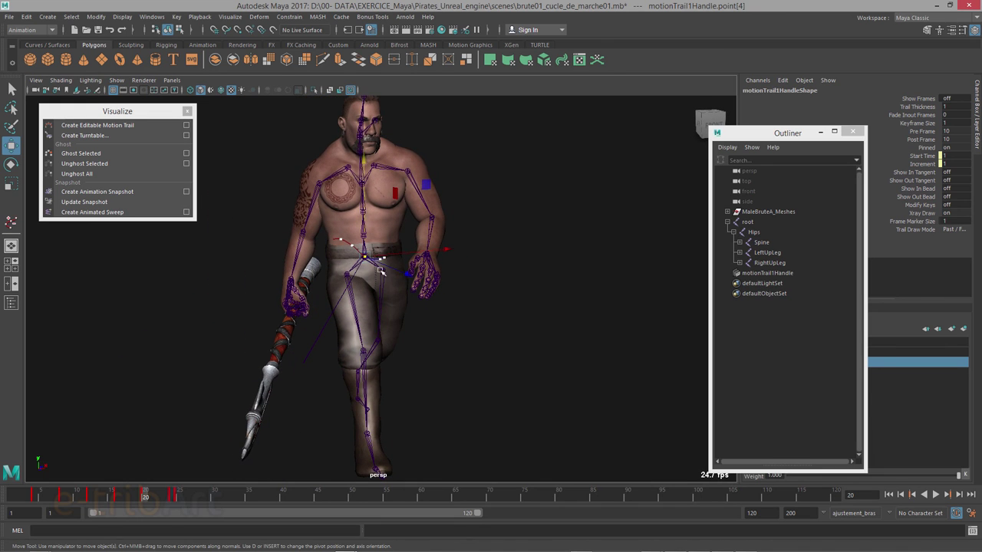
left_click_drag(145, 495, 83, 495)
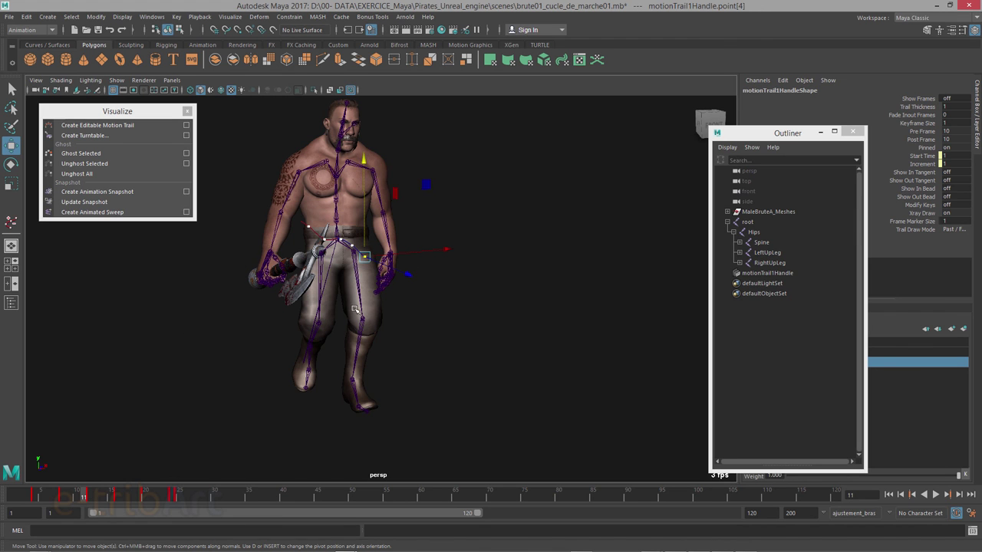
left_click_drag(226, 344, 376, 362, "alt")
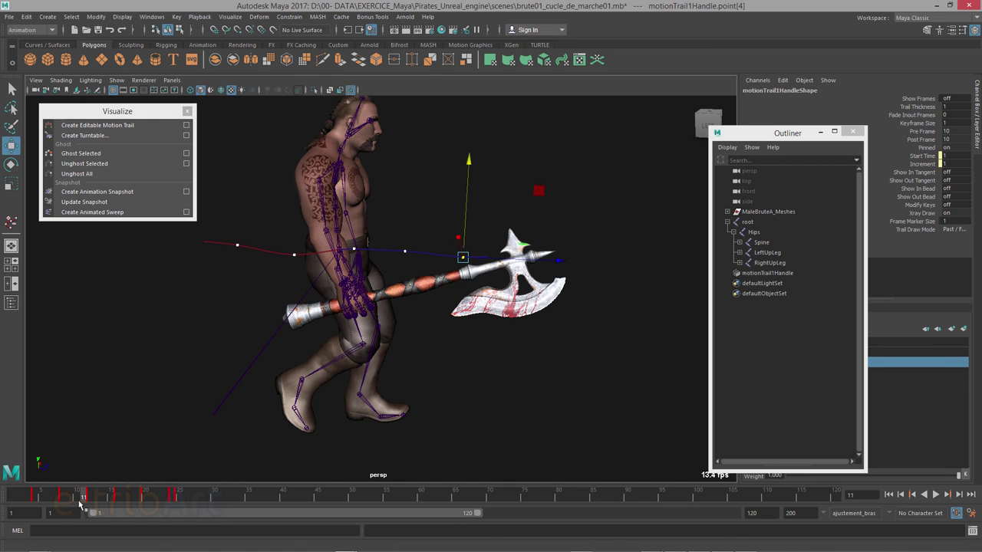
Play the walk cycle, stop it at frame 13, and move the Outliner aside
key("alt+v")
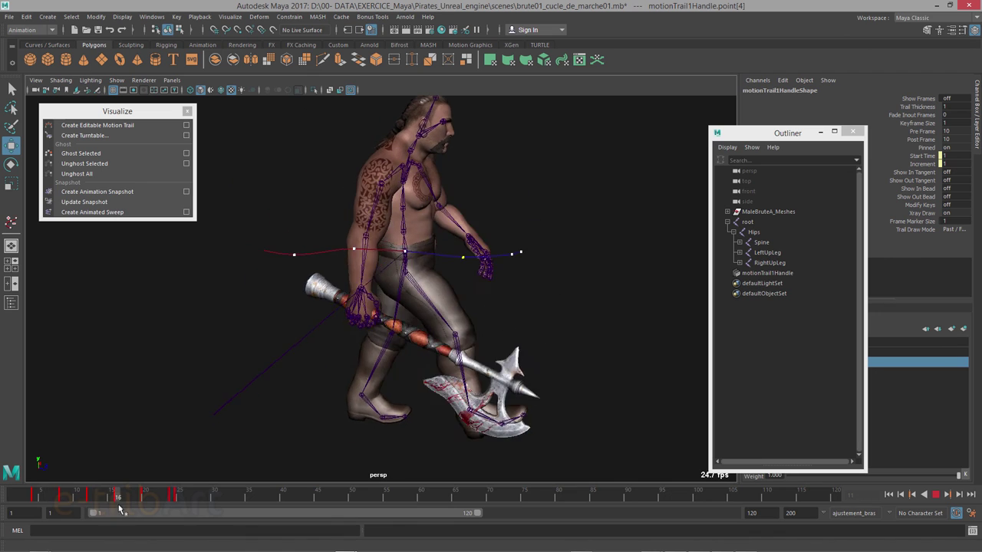
left_click_drag(79, 500, 98, 499)
mouse_move(333, 285)
left_mouse_down("alt")
mouse_move(308, 344)
mouse_move(320, 343)
left_mouse_up("alt")
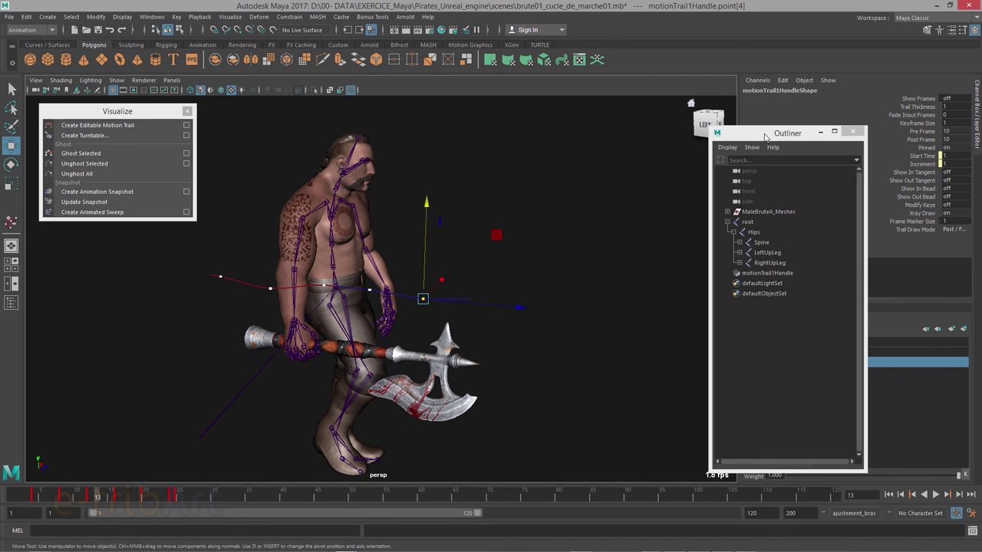
left_click_drag(767, 133, 621, 83)
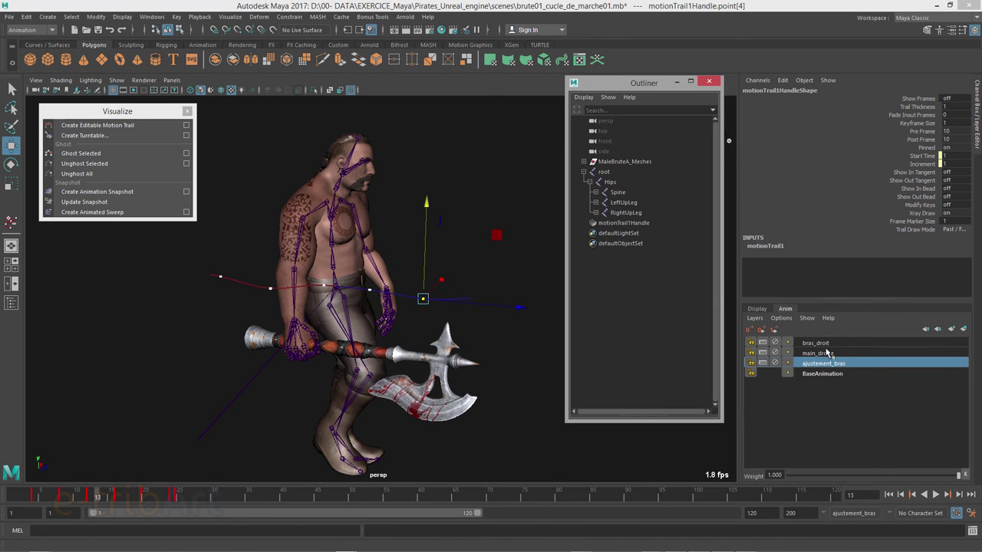